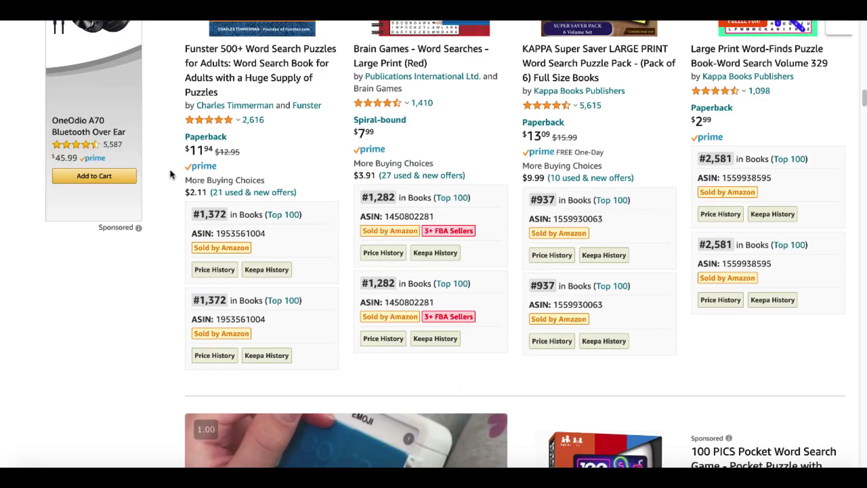
Browse the Amazon search results for word search books, comparing their covers, prices and sales ranks.
{"action": "scroll", "coordinate": [171, 174], "scroll_direction": "down", "scroll_amount": 7}
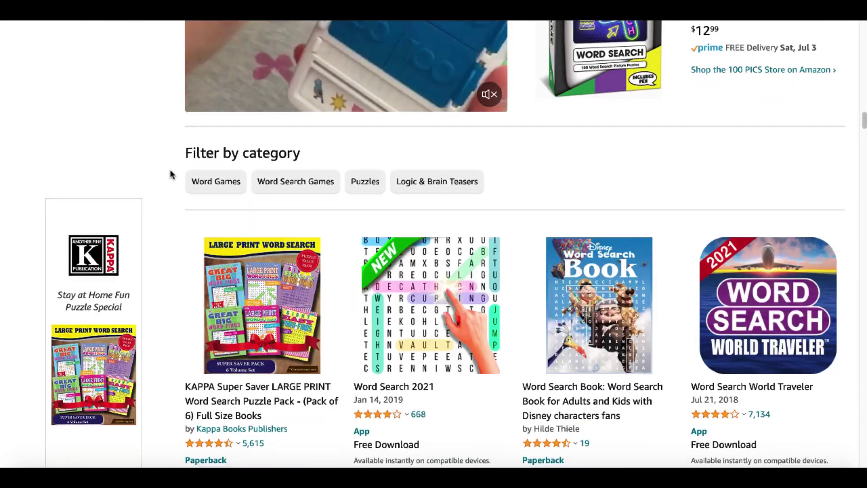
{"action": "scroll", "coordinate": [171, 175], "scroll_direction": "down", "scroll_amount": 7}
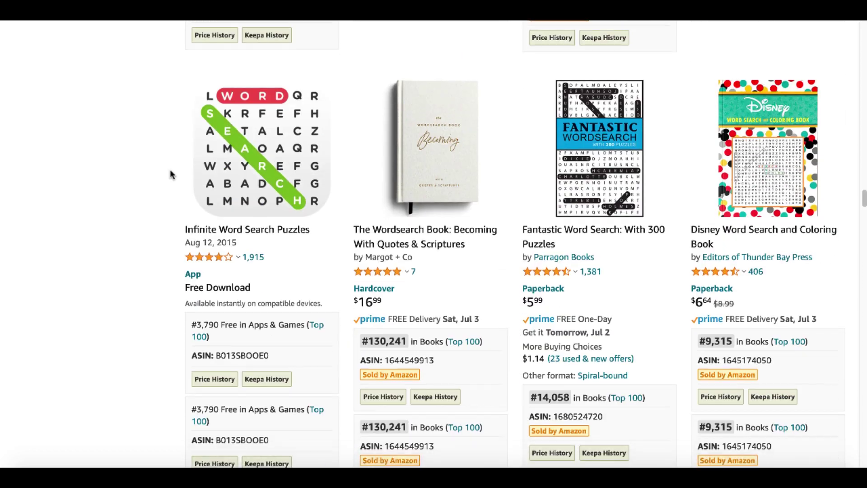
{"action": "scroll", "coordinate": [171, 175], "scroll_direction": "down", "scroll_amount": 8}
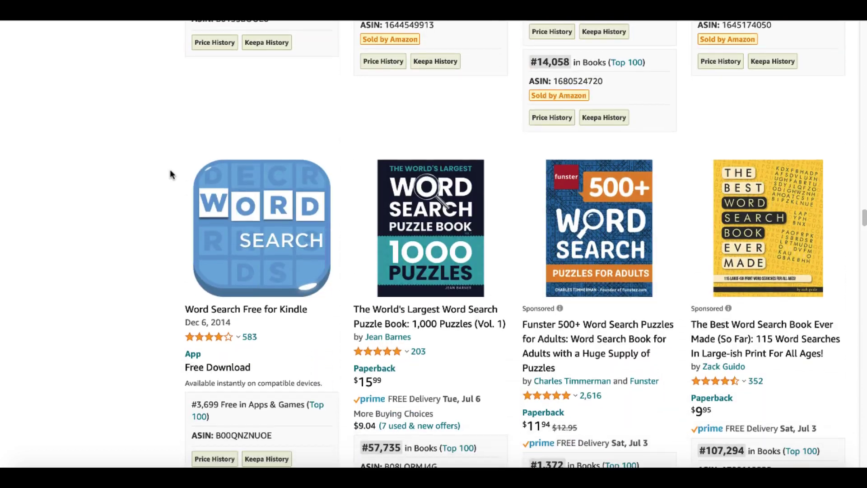
{"action": "scroll", "coordinate": [171, 174], "scroll_direction": "down", "scroll_amount": 7}
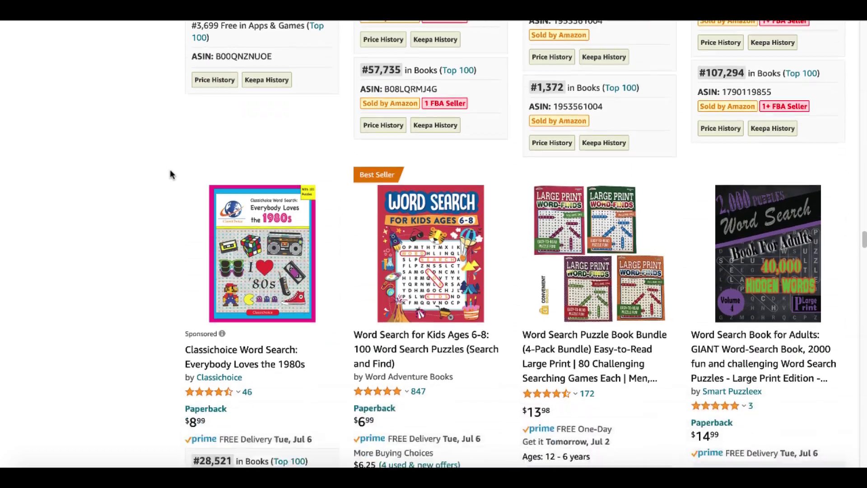
{"action": "scroll", "coordinate": [171, 175], "scroll_direction": "down", "scroll_amount": 6}
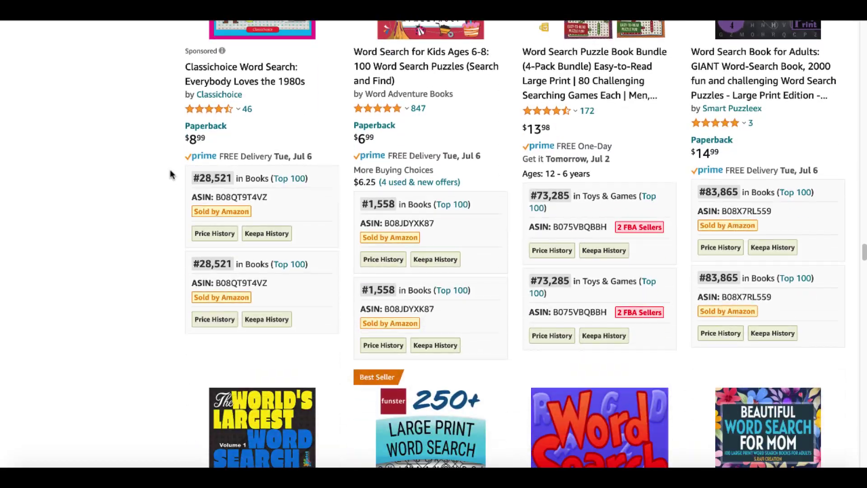
{"action": "scroll", "coordinate": [171, 174], "scroll_direction": "down", "scroll_amount": 6}
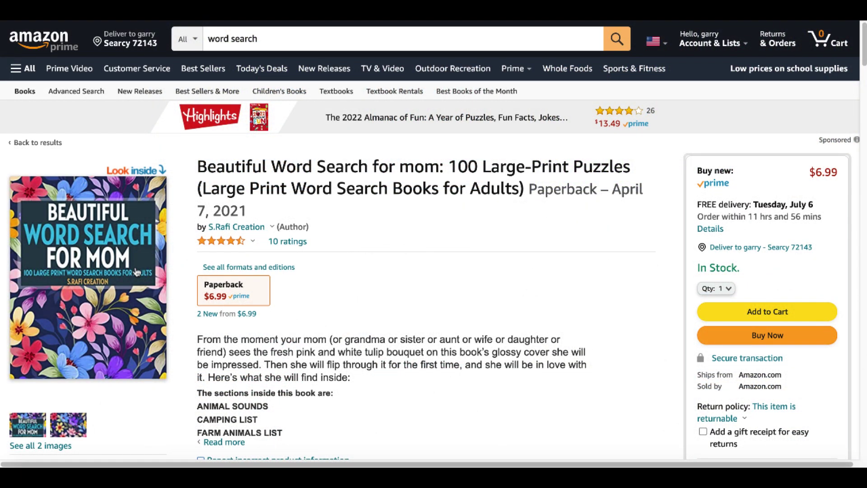
Open the sample of Beautiful Word Search for mom and examine the layout of its first three puzzles.
{"action": "left_click", "coordinate": [163, 372]}
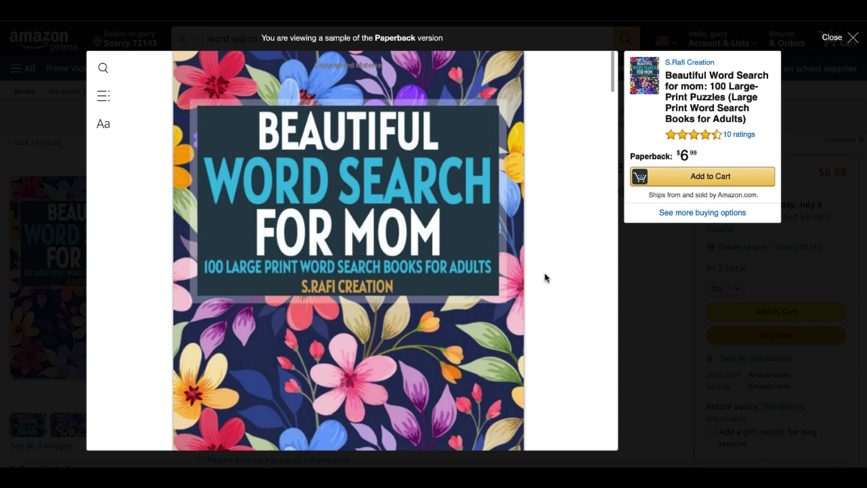
{"action": "scroll", "coordinate": [546, 277], "scroll_direction": "down", "scroll_amount": 10}
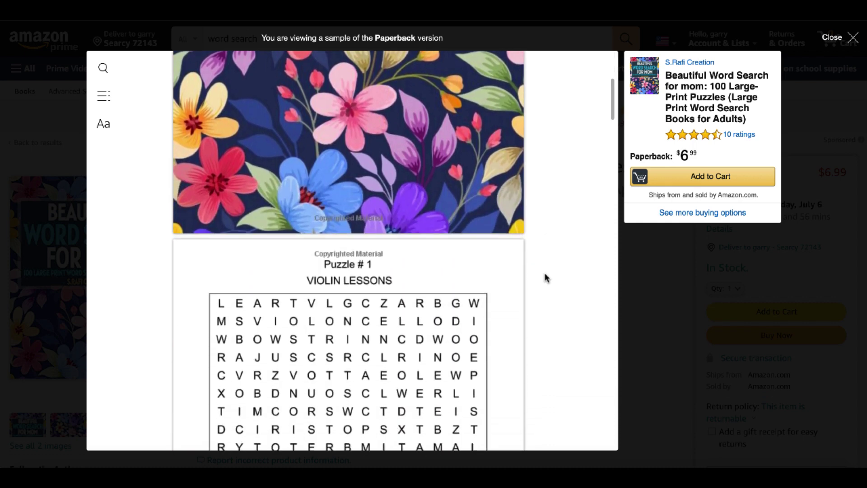
{"action": "scroll", "coordinate": [546, 278], "scroll_direction": "down", "scroll_amount": 5}
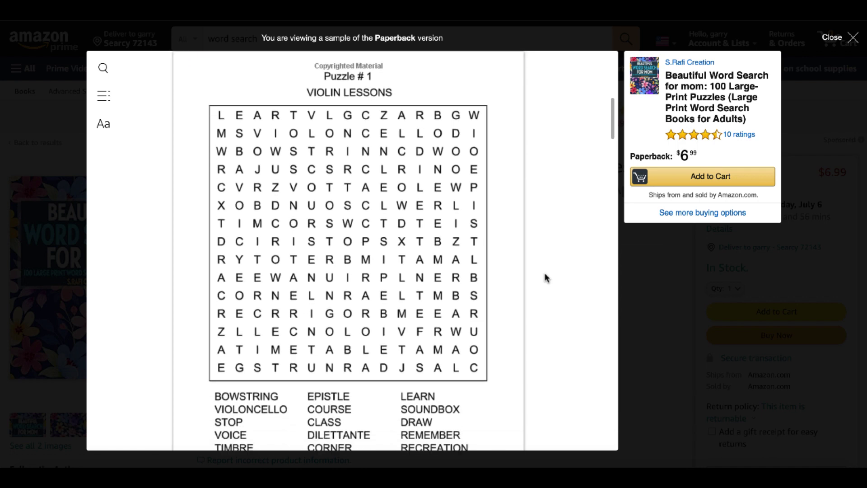
{"action": "scroll", "coordinate": [546, 277], "scroll_direction": "down", "scroll_amount": 2}
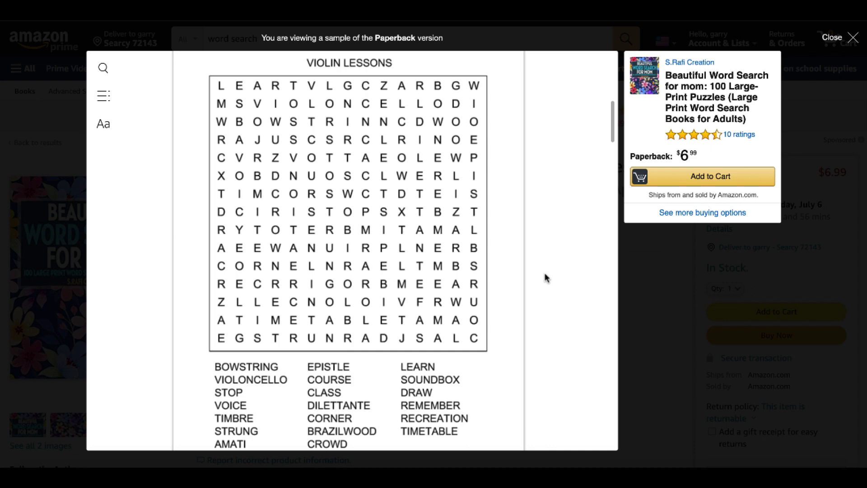
{"action": "scroll", "coordinate": [546, 278], "scroll_direction": "up", "scroll_amount": 1}
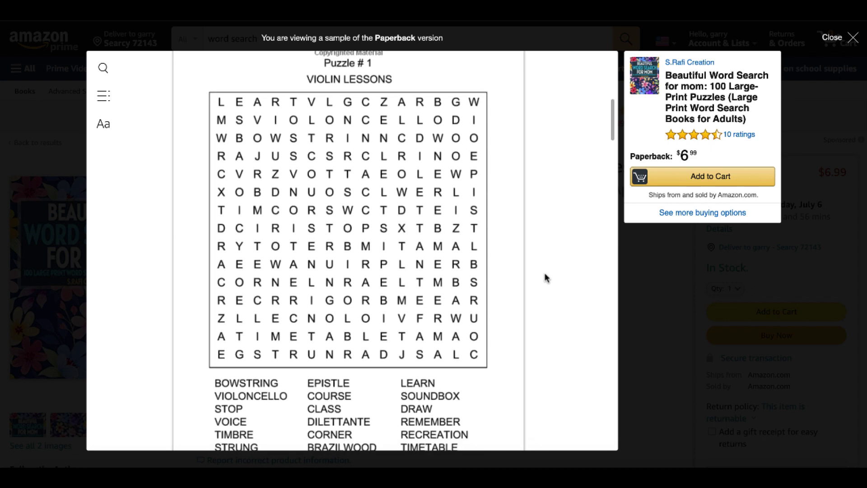
{"action": "scroll", "coordinate": [546, 278], "scroll_direction": "down", "scroll_amount": 1}
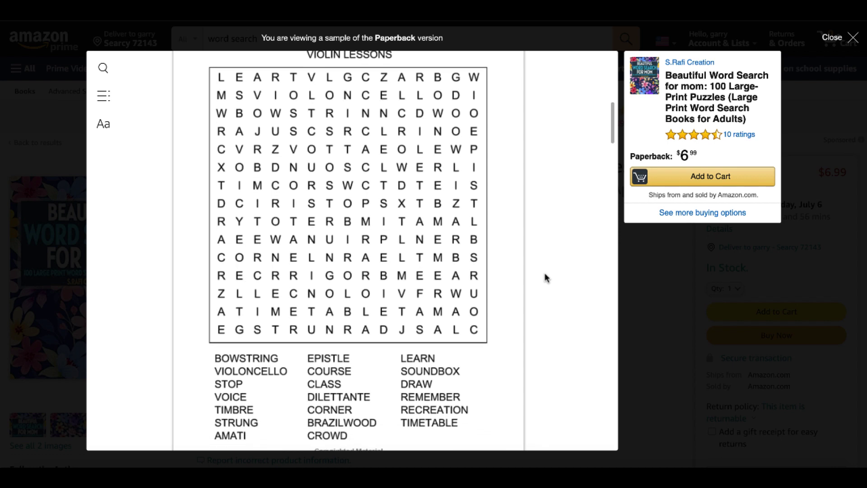
{"action": "scroll", "coordinate": [546, 278], "scroll_direction": "down", "scroll_amount": 7}
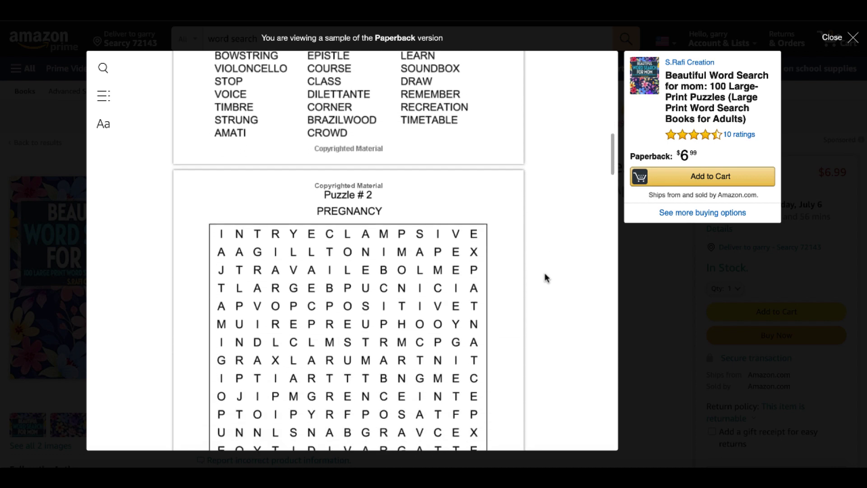
{"action": "scroll", "coordinate": [574, 239], "scroll_direction": "down", "scroll_amount": 3}
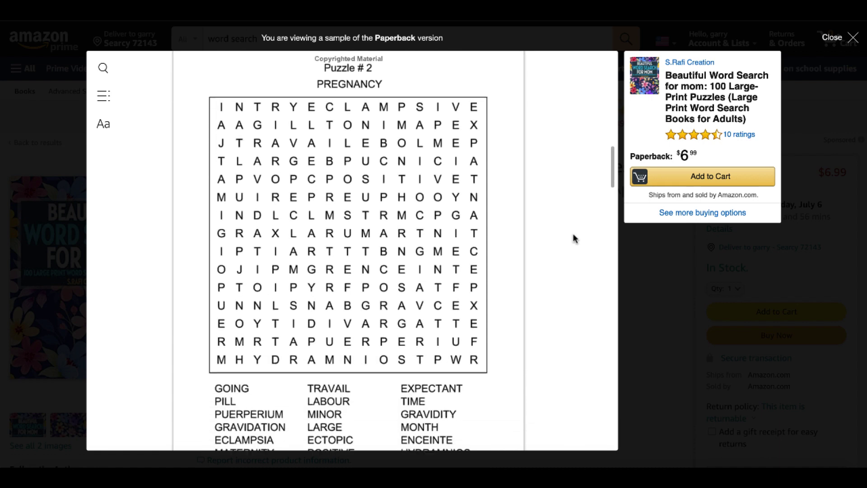
{"action": "scroll", "coordinate": [574, 239], "scroll_direction": "down", "scroll_amount": 8}
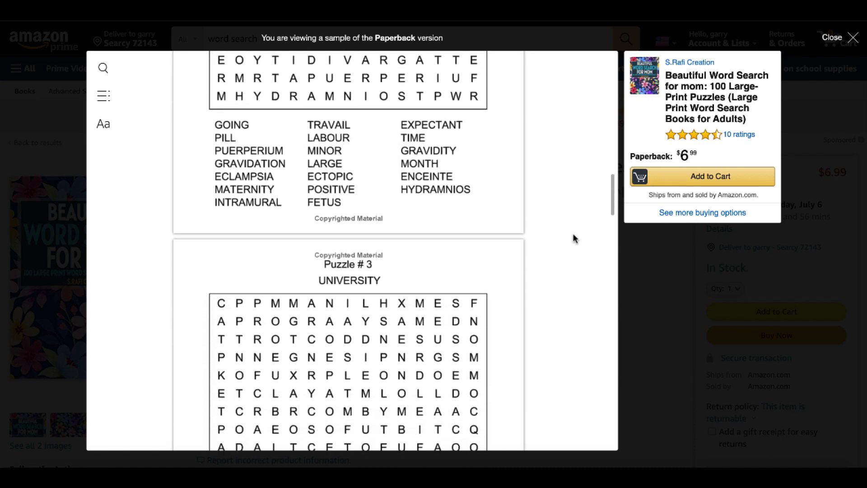
{"action": "scroll", "coordinate": [574, 239], "scroll_direction": "down", "scroll_amount": 2}
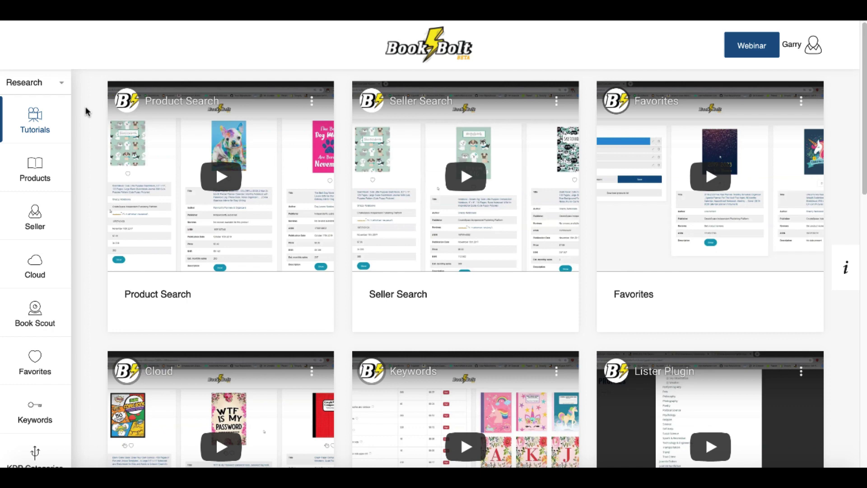
Switch to Book Bolt, change from the Research section to Create and open PuzzleWiz.
{"action": "left_click", "coordinate": [61, 83]}
{"action": "left_click", "coordinate": [37, 146]}
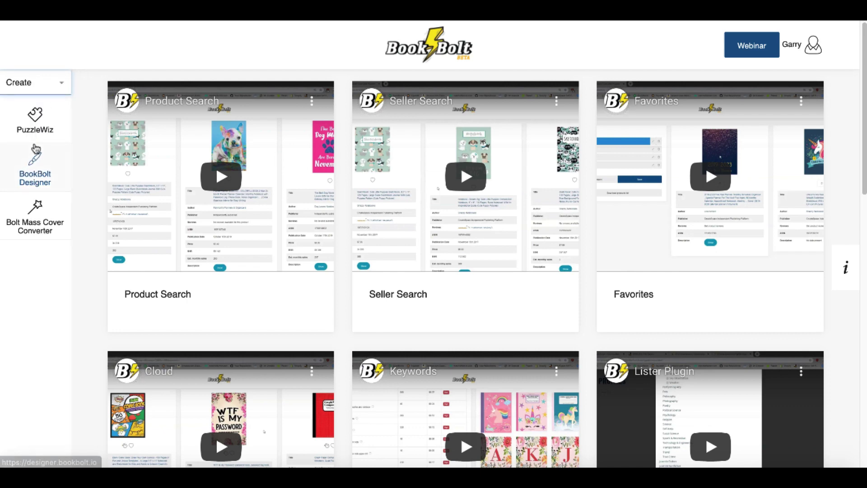
{"action": "left_click", "coordinate": [43, 132]}
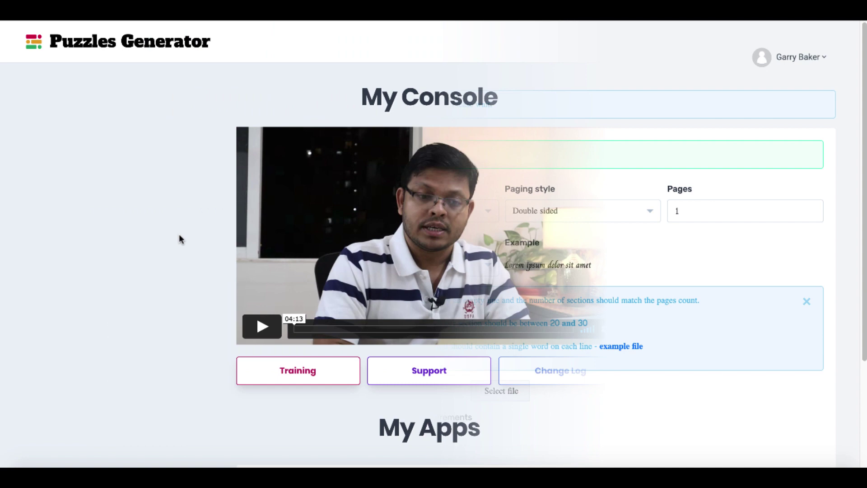
Look over the apps in the Puzzles Generator console and the puzzle tools on the Puzzle Publishers Software page.
{"action": "scroll", "coordinate": [180, 239], "scroll_direction": "down", "scroll_amount": 2}
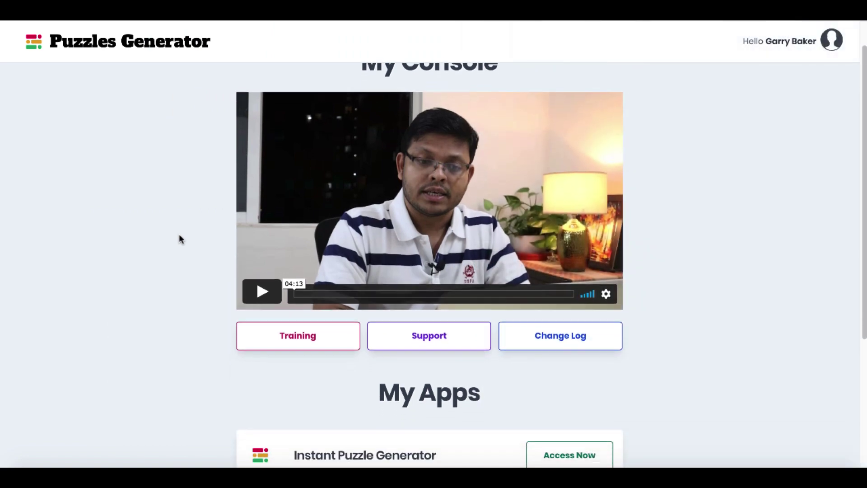
{"action": "scroll", "coordinate": [179, 235], "scroll_direction": "down", "scroll_amount": 4}
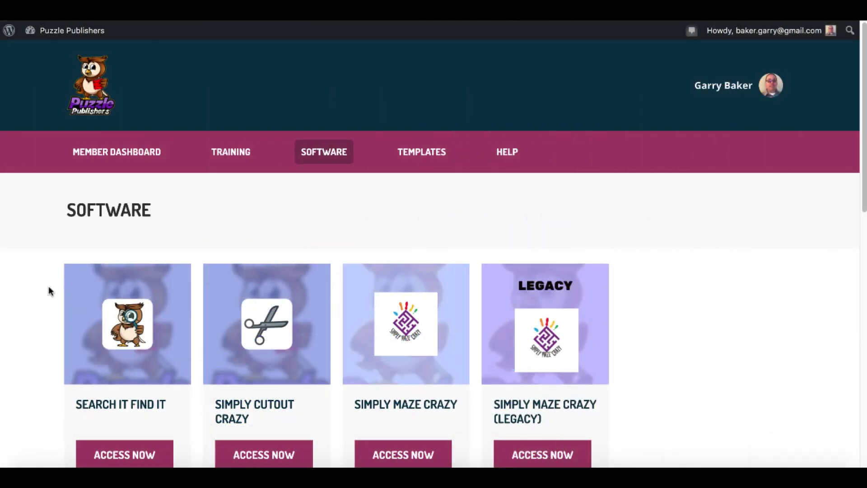
{"action": "scroll", "coordinate": [48, 291], "scroll_direction": "down", "scroll_amount": 3}
{"action": "scroll", "coordinate": [49, 291], "scroll_direction": "down", "scroll_amount": 5}
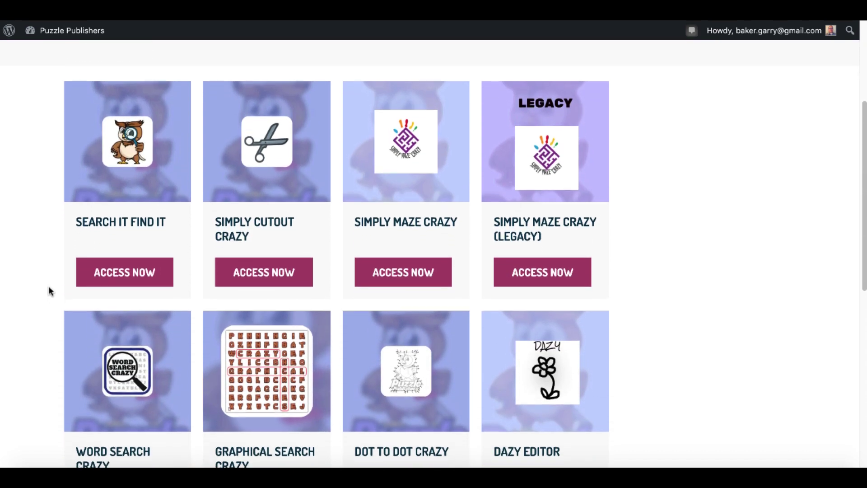
{"action": "scroll", "coordinate": [48, 291], "scroll_direction": "down", "scroll_amount": 4}
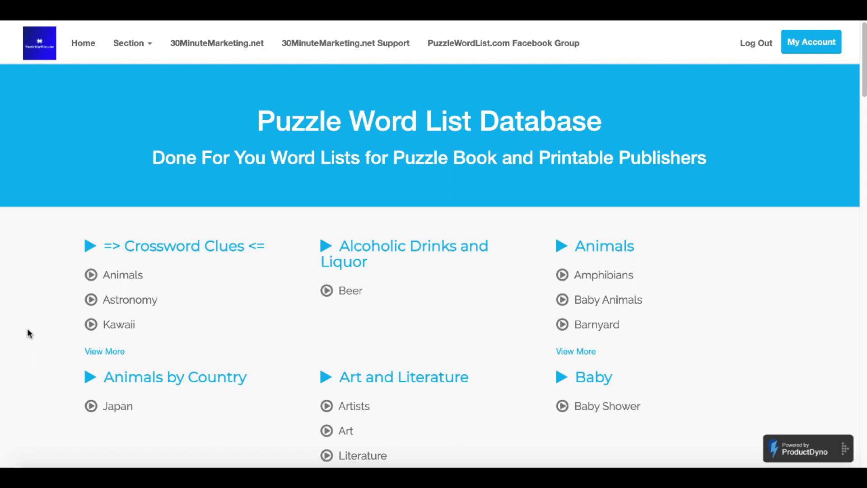
Open the Baby Animals list in the Animals category of the Puzzle Word List Database.
{"action": "left_click", "coordinate": [606, 252]}
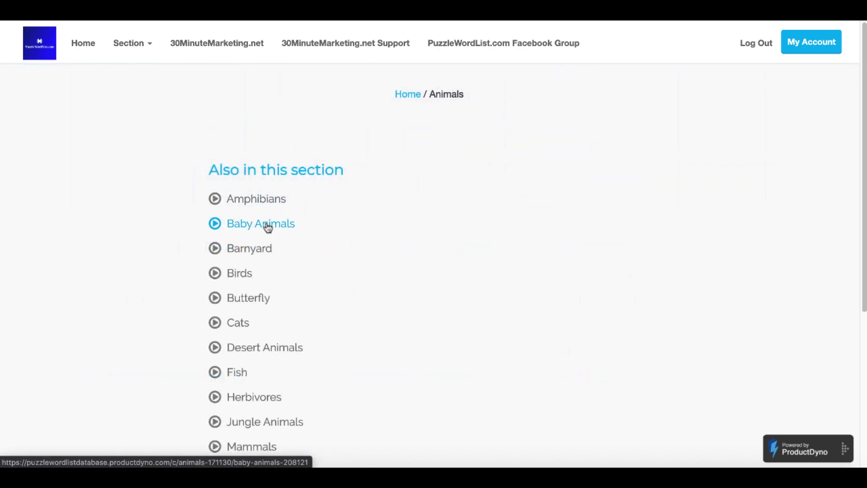
{"action": "left_click", "coordinate": [268, 228]}
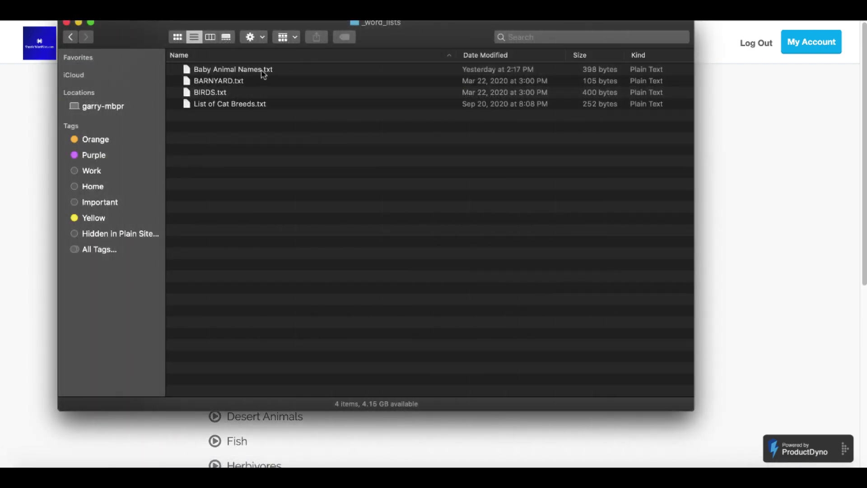
Go through the text files in the _word_lists folder and review the words in Baby Animal Names.txt.
{"action": "left_click", "coordinate": [270, 73]}
{"action": "left_click", "coordinate": [254, 83]}
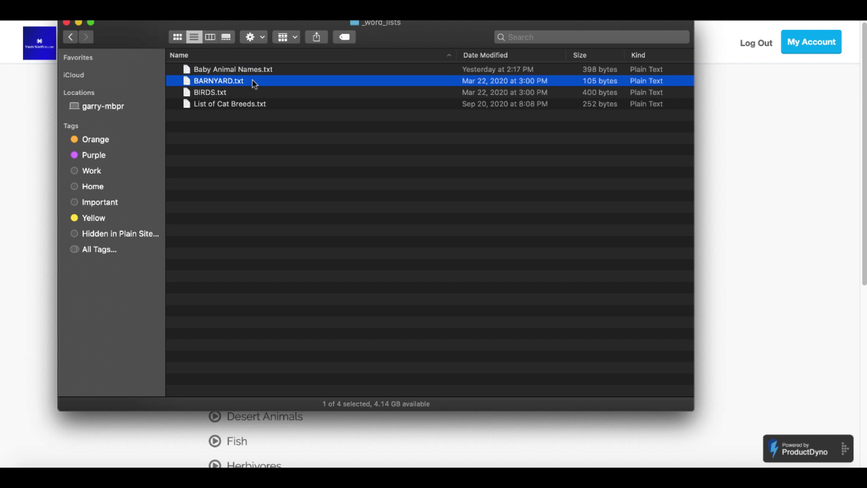
{"action": "left_click", "coordinate": [251, 94]}
{"action": "left_click", "coordinate": [262, 106]}
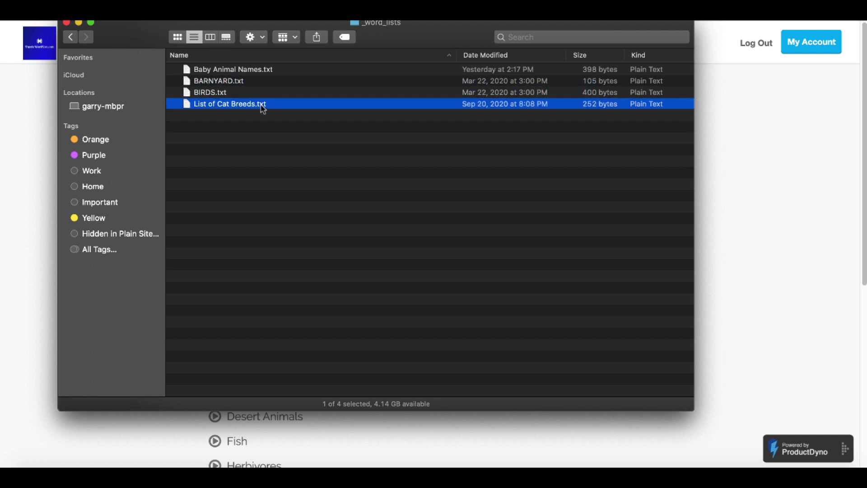
{"action": "left_click", "coordinate": [420, 479]}
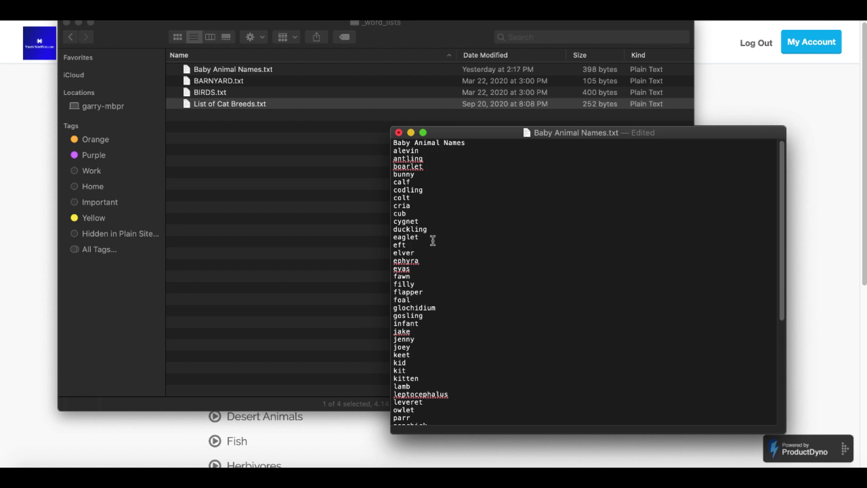
{"action": "scroll", "coordinate": [448, 328], "scroll_direction": "down", "scroll_amount": 3}
{"action": "scroll", "coordinate": [448, 328], "scroll_direction": "down", "scroll_amount": 5}
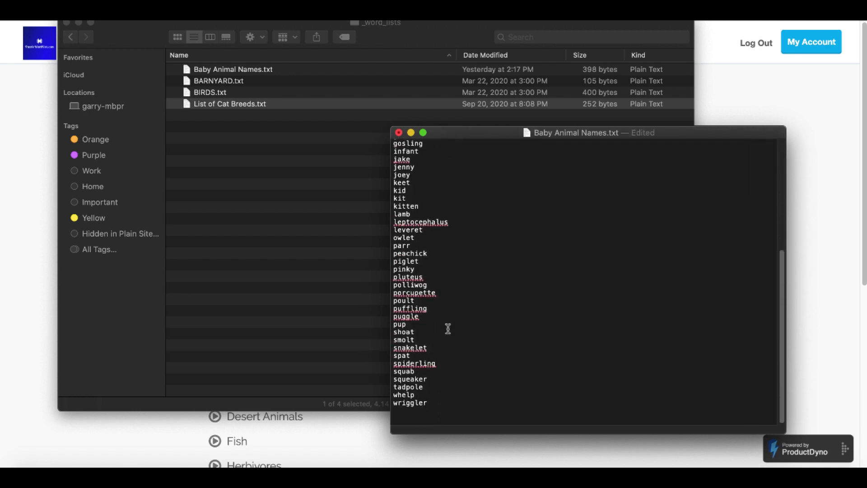
{"action": "scroll", "coordinate": [449, 329], "scroll_direction": "up", "scroll_amount": 8}
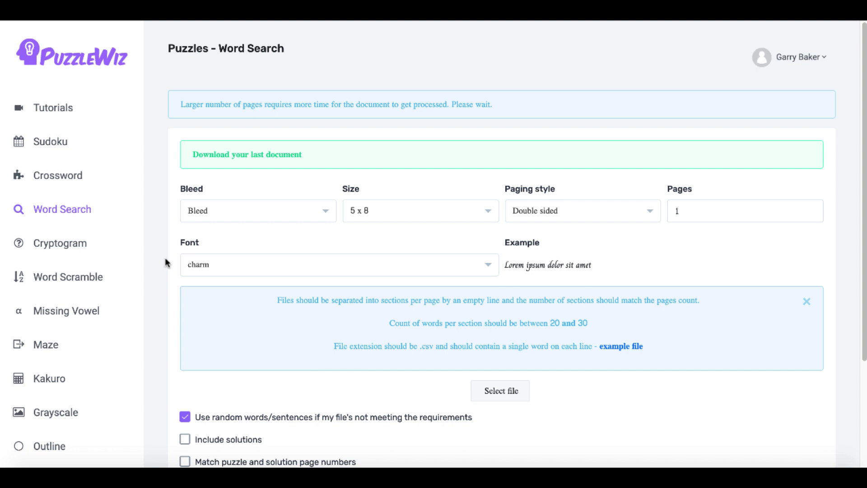
In PuzzleWiz's Word Search generator, set the size to 8.5 x 11, keeping Bleed, Double sided paging and 1 page.
{"action": "left_click", "coordinate": [312, 215]}
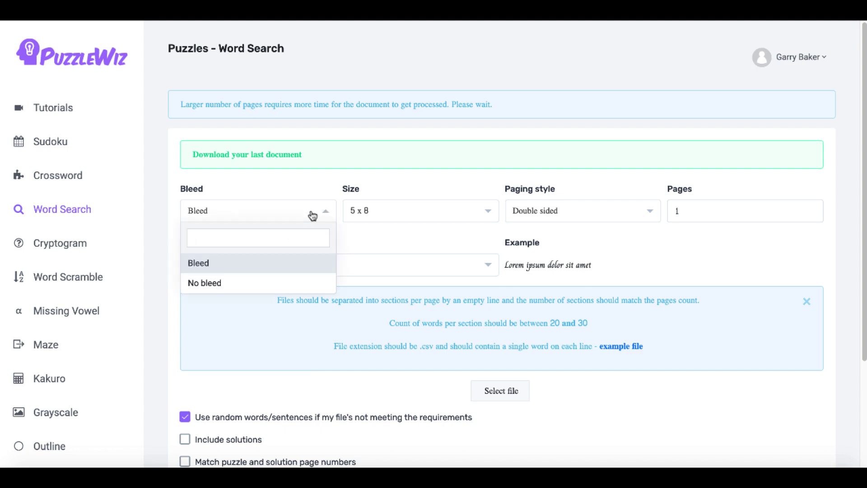
{"action": "left_click", "coordinate": [387, 216]}
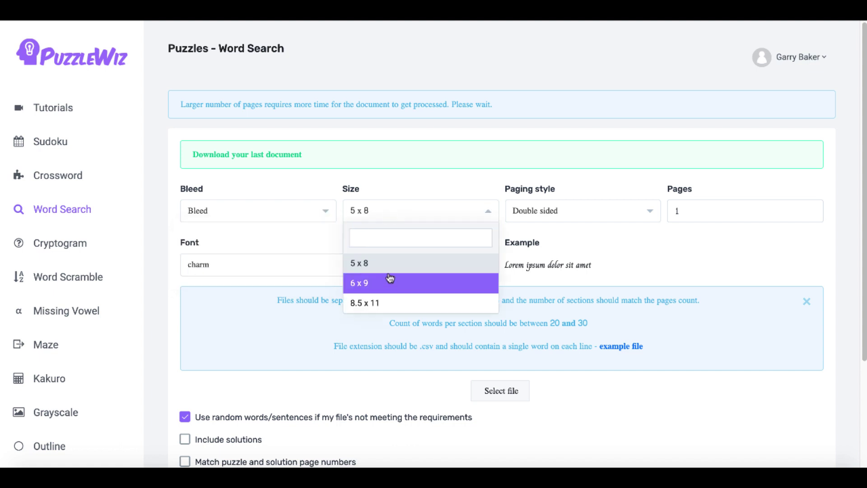
{"action": "left_click", "coordinate": [385, 306]}
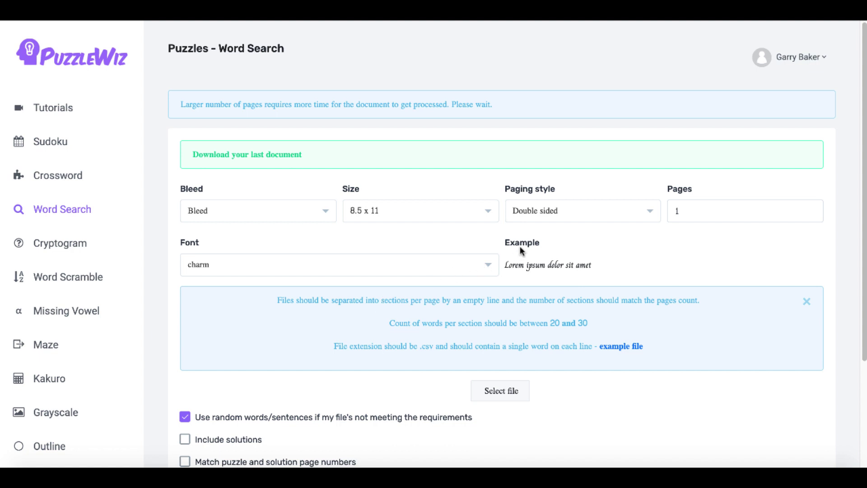
{"action": "left_click", "coordinate": [639, 216]}
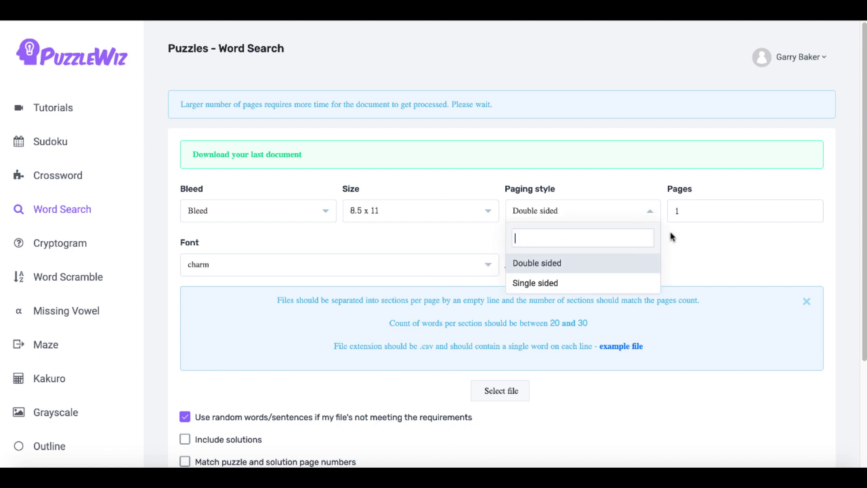
{"action": "left_click", "coordinate": [688, 214]}
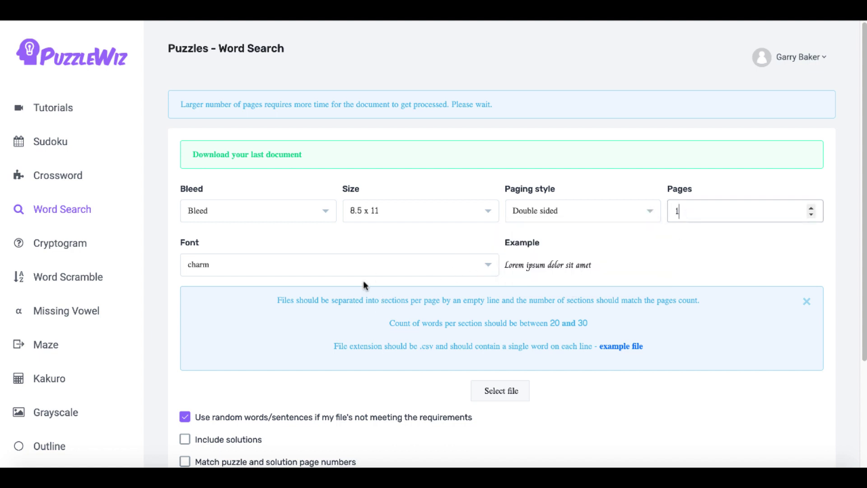
Preview the cambay font for the word search and set the font to the-girl-next-door.
{"action": "left_click", "coordinate": [487, 269]}
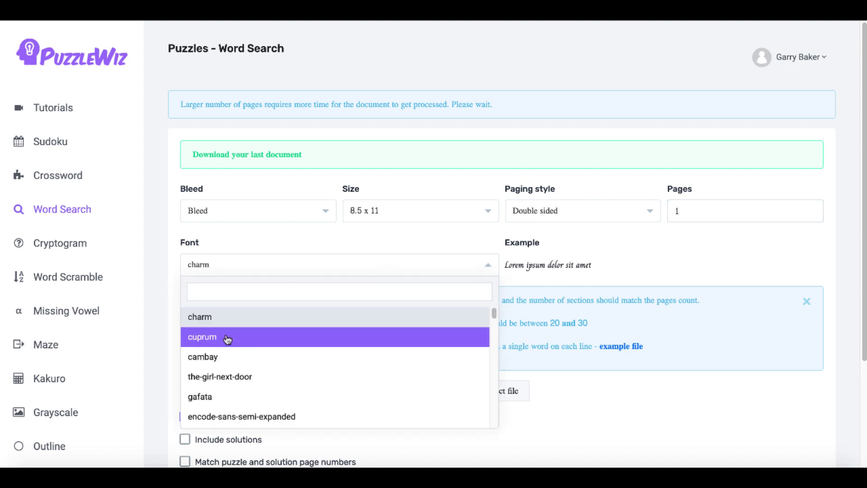
{"action": "left_click", "coordinate": [212, 357]}
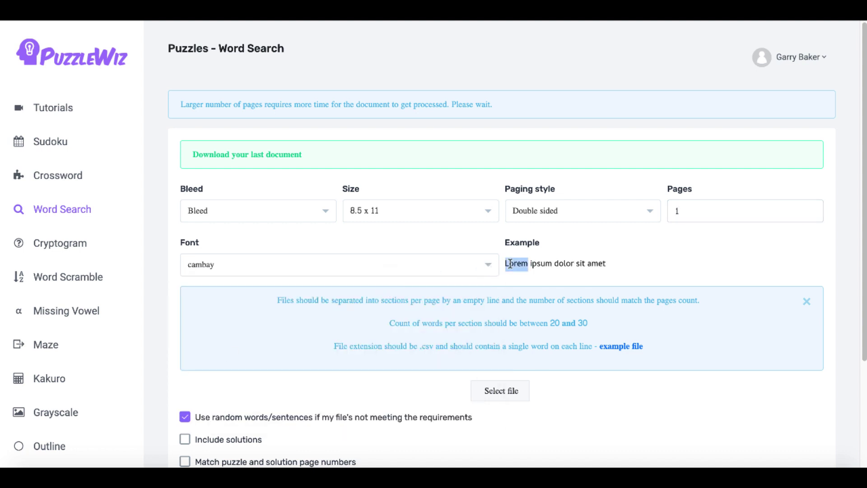
{"action": "triple_click", "coordinate": [511, 264]}
{"action": "left_click", "coordinate": [488, 267]}
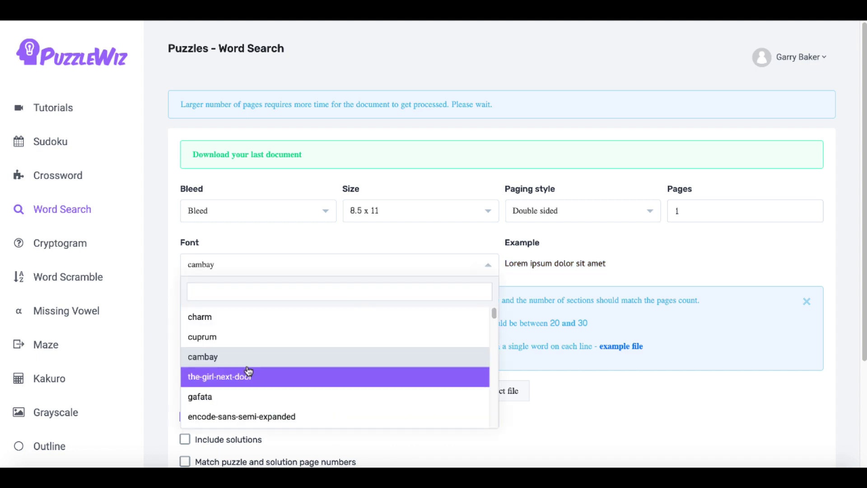
{"action": "left_click", "coordinate": [229, 384]}
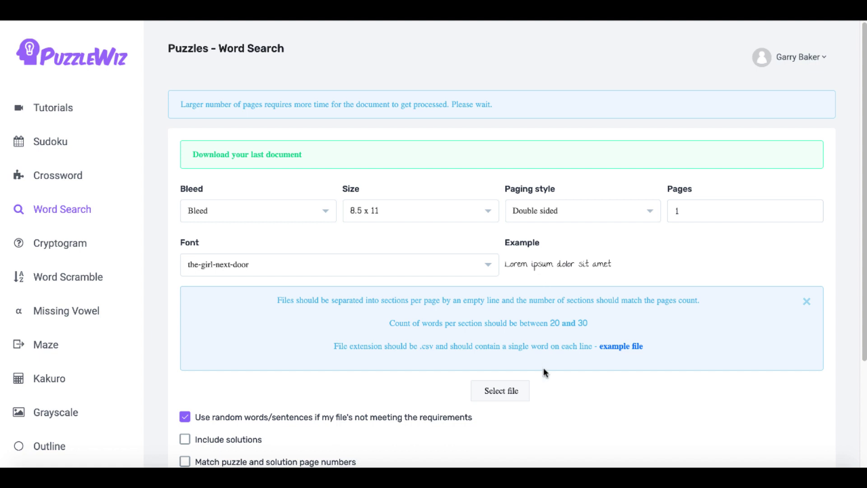
Download the example CSV for the word search file format, open it in Excel and clear all the words in its first column.
{"action": "scroll", "coordinate": [544, 372], "scroll_direction": "down", "scroll_amount": 1}
{"action": "scroll", "coordinate": [545, 371], "scroll_direction": "down", "scroll_amount": 1}
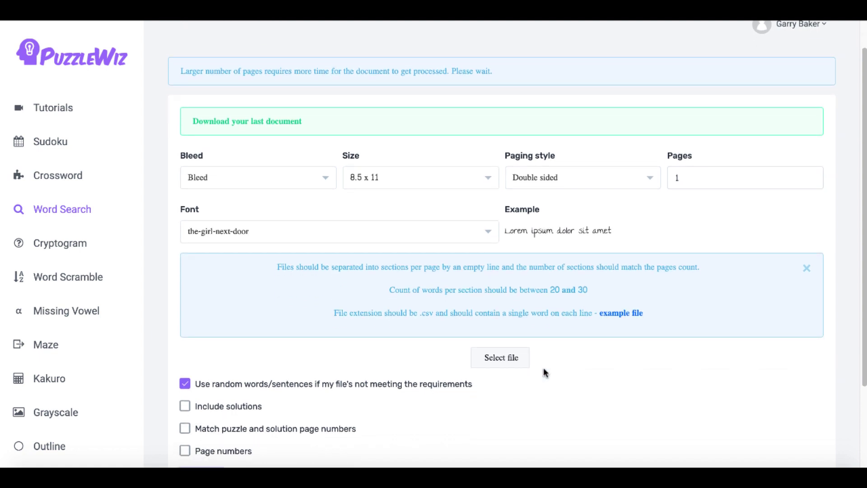
{"action": "left_click", "coordinate": [628, 316]}
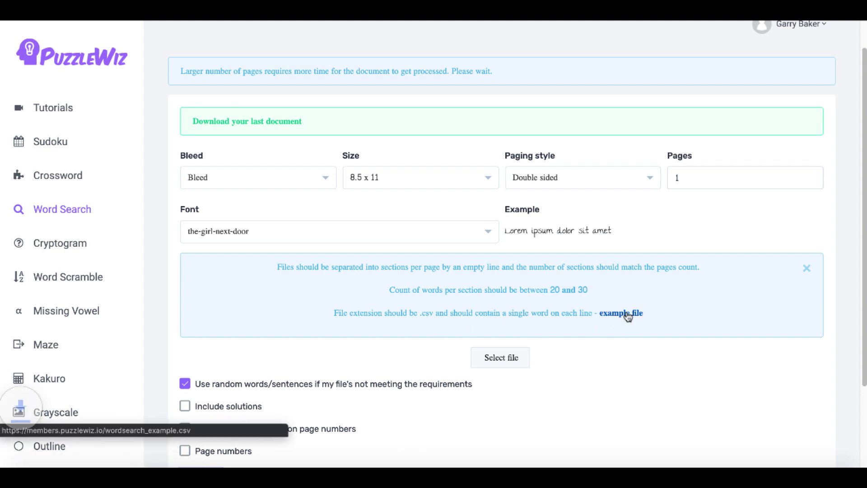
{"action": "left_click", "coordinate": [16, 450]}
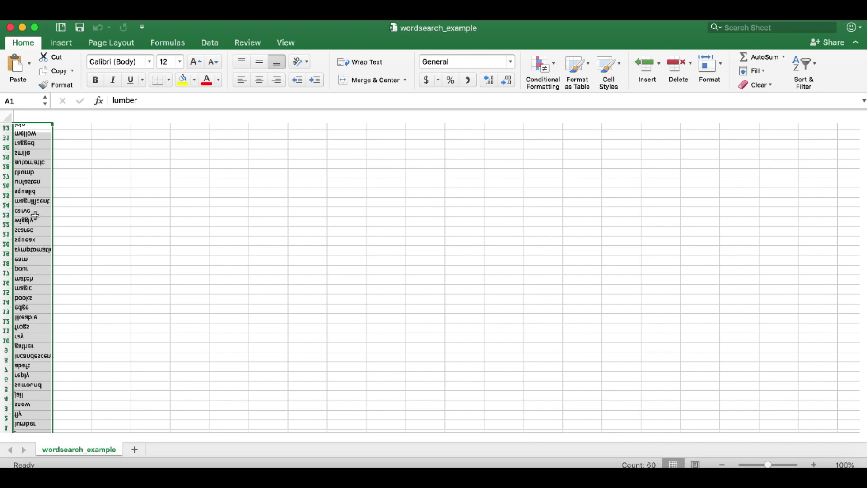
{"action": "key", "text": "Delete"}
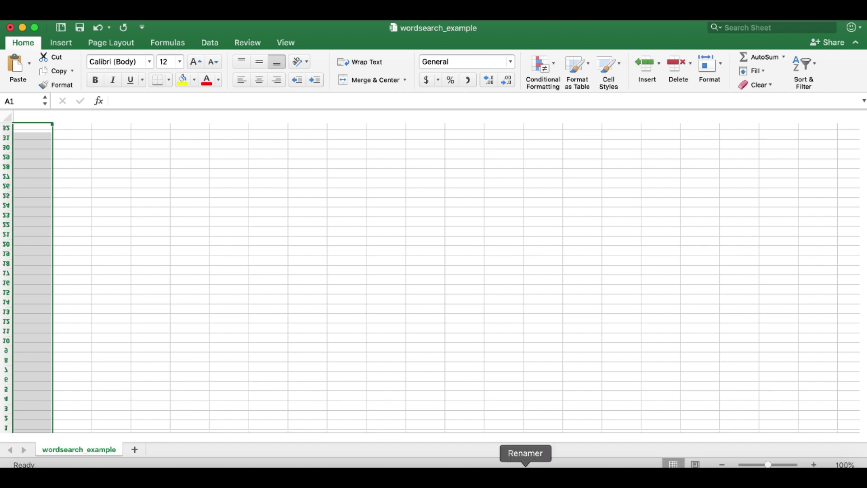
Copy the baby animal names from alevin to ephyra and paste them one per row into a blank workbook, starting at cell A1.
{"action": "left_click", "coordinate": [654, 472]}
{"action": "left_click_drag", "start_coordinate": [393, 151], "coordinate": [420, 261]}
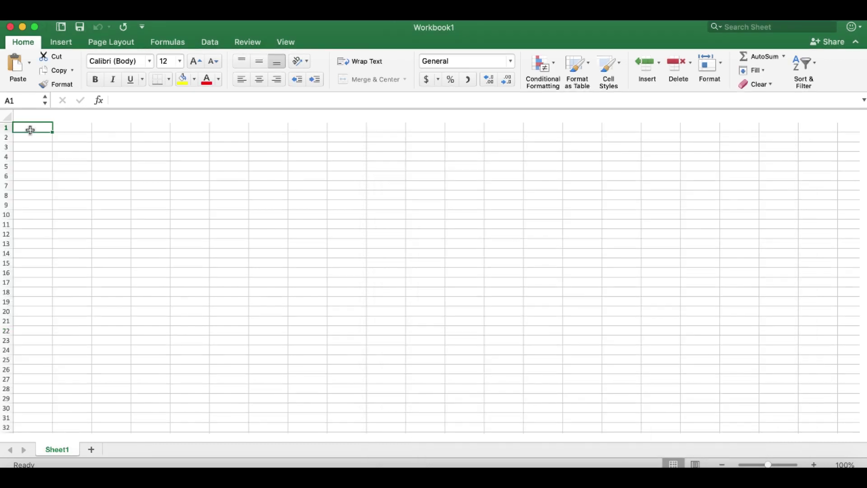
{"action": "type", "text": "alevin antling boarlet bunny calf codling colt cria cub cygnet duckling eaglet eft elver ephyra"}
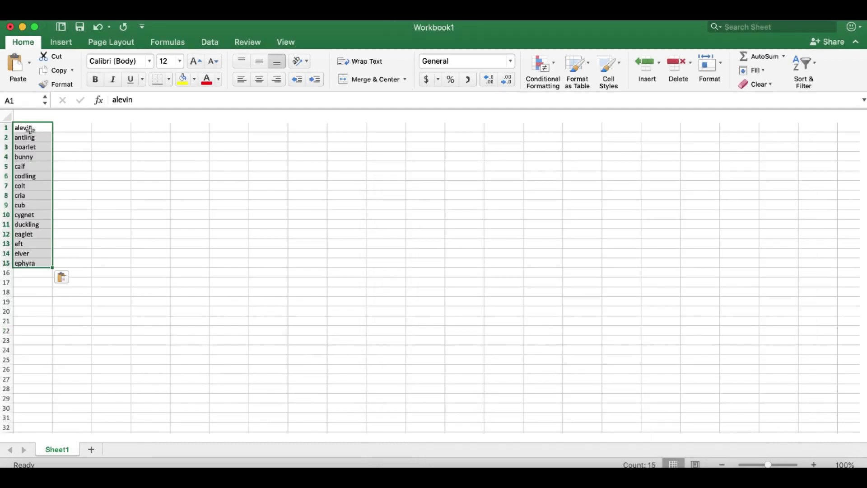
Save the workbook as wordsearch_example in CSV UTF-8 format in Downloads, replacing the existing file.
{"action": "left_click", "coordinate": [80, 28]}
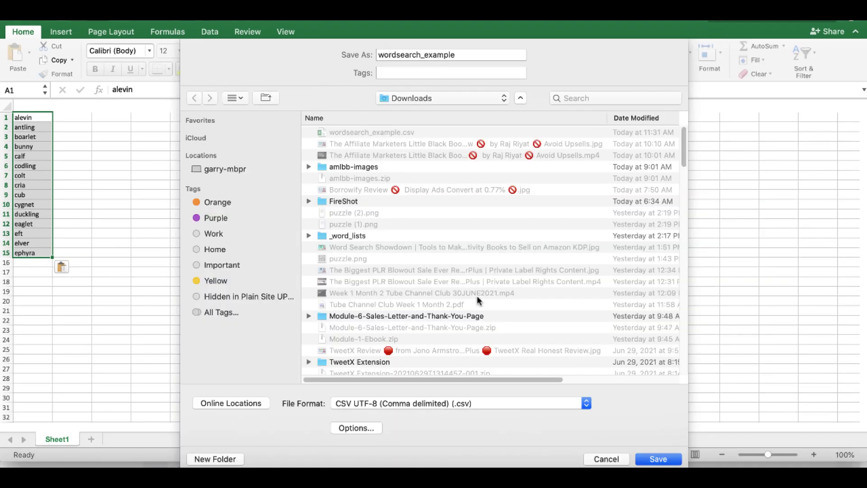
{"action": "left_click", "coordinate": [657, 459]}
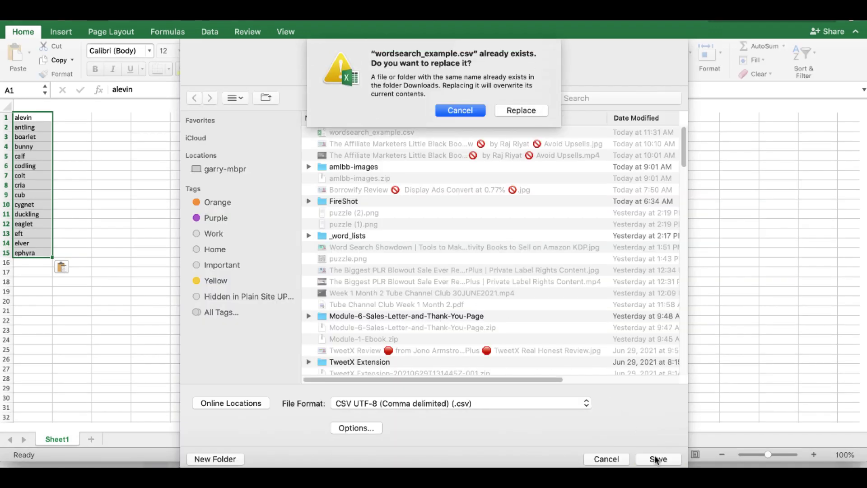
{"action": "left_click", "coordinate": [520, 110]}
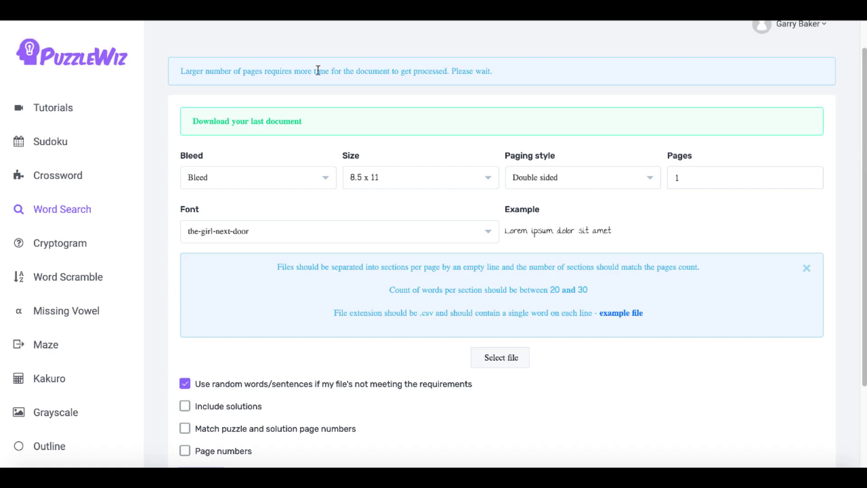
In PuzzleWiz, enable solutions, matching puzzle and solution page numbers, and page numbers, upload wordsearch_example.csv and submit the form.
{"action": "scroll", "coordinate": [290, 384], "scroll_direction": "down", "scroll_amount": 1}
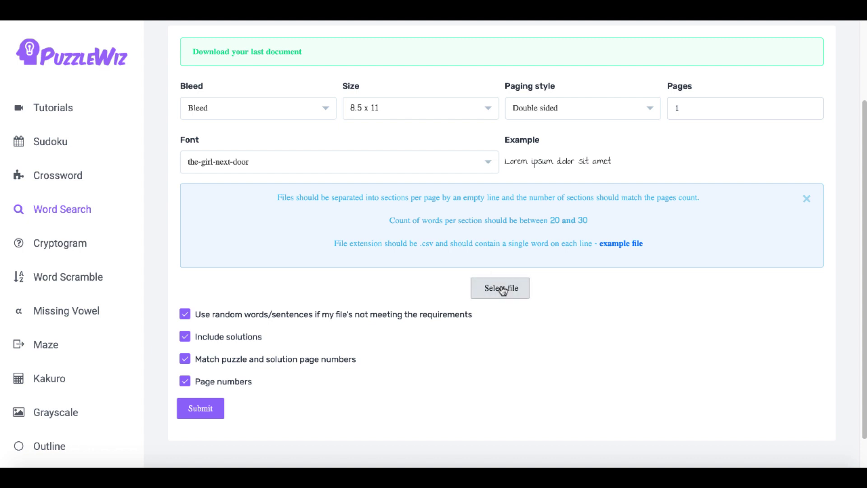
{"action": "left_click", "coordinate": [503, 291]}
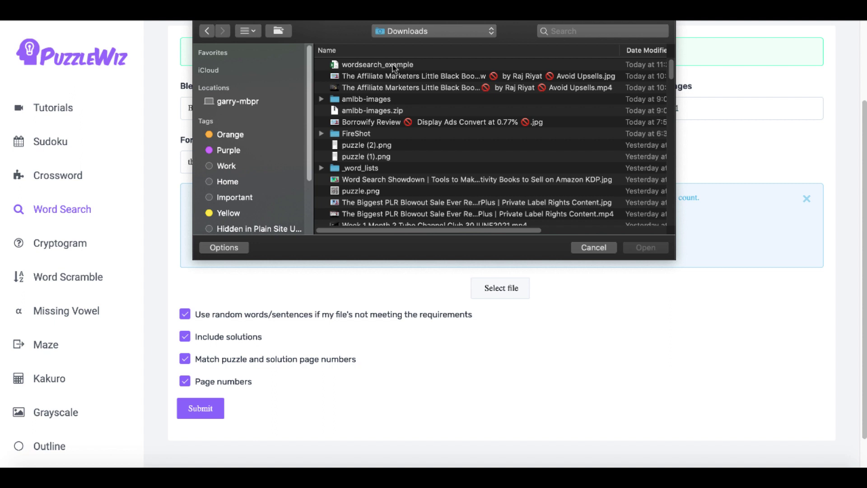
{"action": "double_click", "coordinate": [392, 65]}
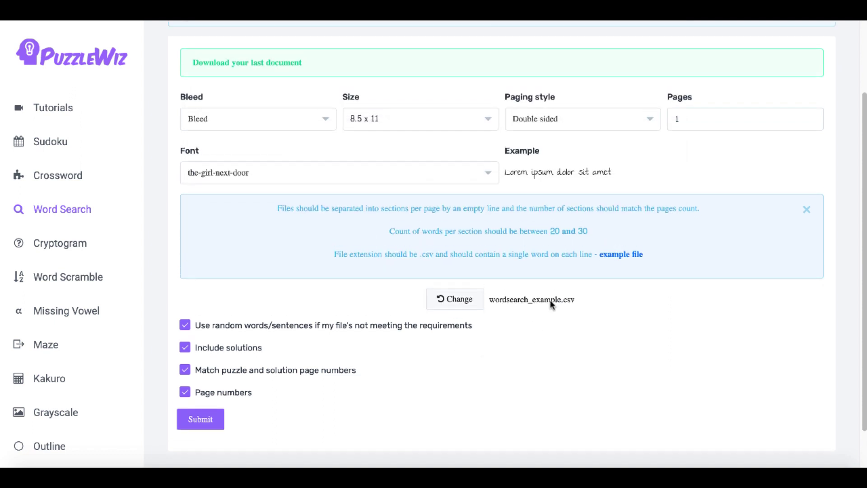
{"action": "key", "text": "Return"}
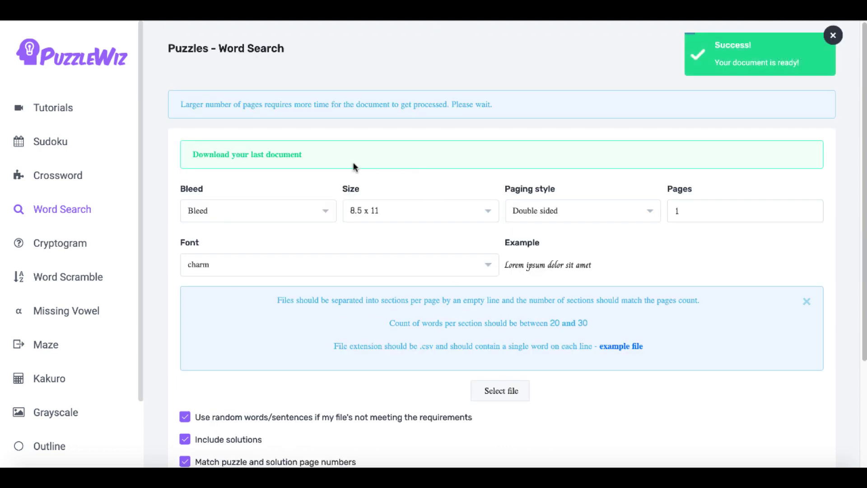
Download the last generated word search document and open the PDF.
{"action": "left_click", "coordinate": [281, 156]}
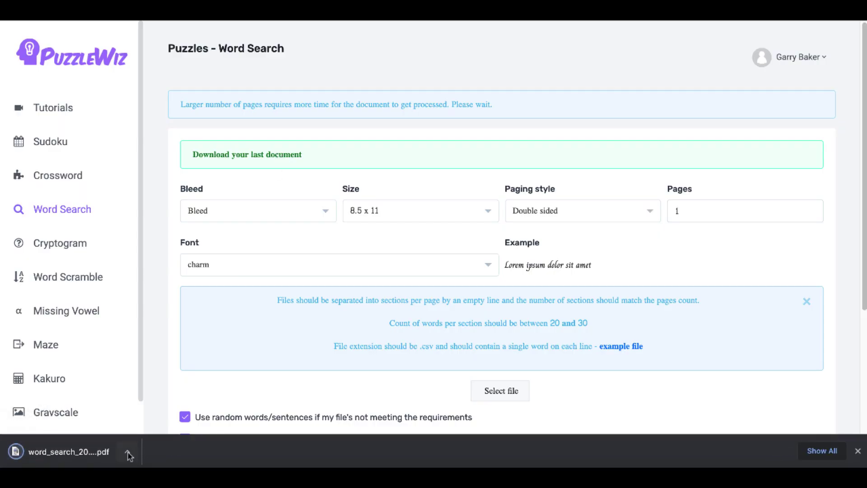
{"action": "left_click", "coordinate": [127, 452]}
{"action": "left_click", "coordinate": [170, 399]}
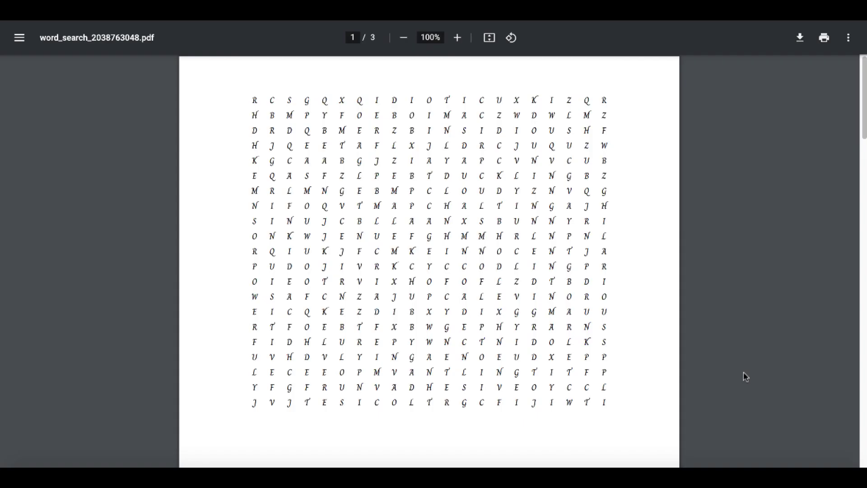
Look through the generated PDF from the puzzle page to the solution page and return to the start.
{"action": "scroll", "coordinate": [743, 372], "scroll_direction": "down", "scroll_amount": 7}
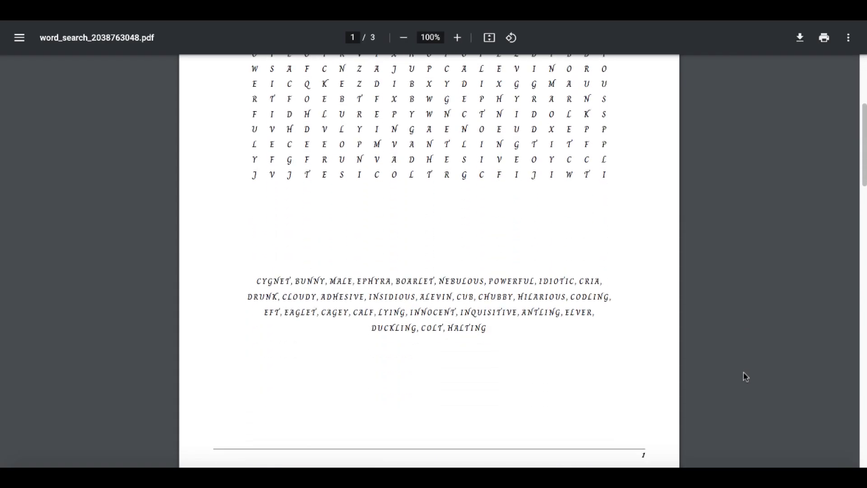
{"action": "scroll", "coordinate": [743, 372], "scroll_direction": "down", "scroll_amount": 15}
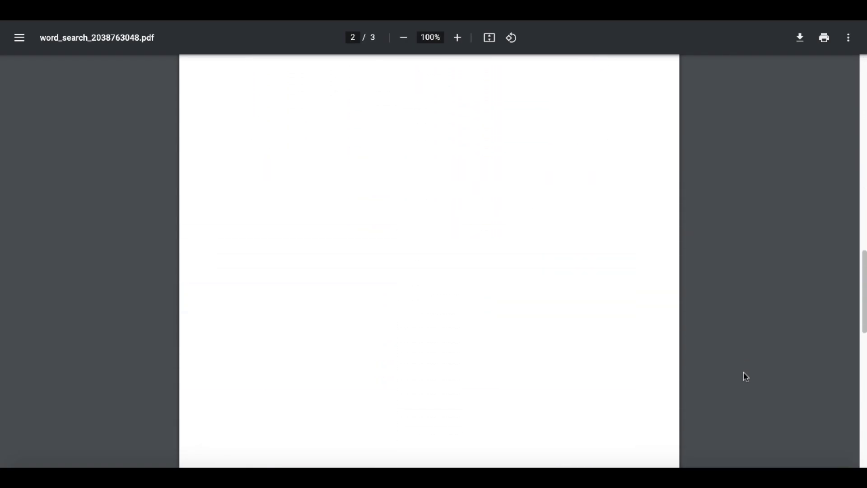
{"action": "scroll", "coordinate": [744, 372], "scroll_direction": "down", "scroll_amount": 4}
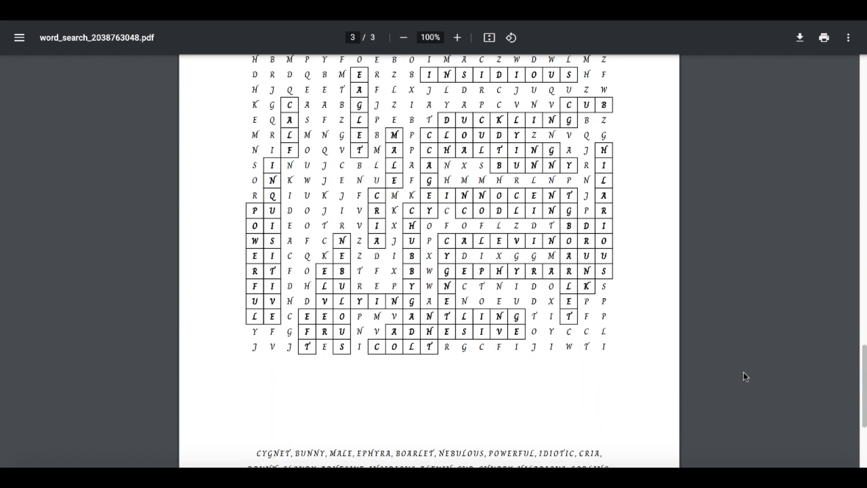
{"action": "scroll", "coordinate": [743, 372], "scroll_direction": "up", "scroll_amount": 20}
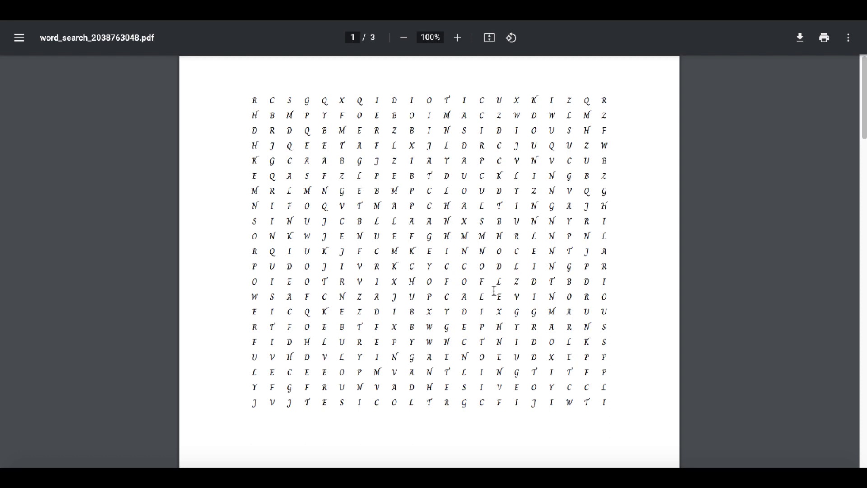
Examine the word list below the puzzle, the Solutions title page, and the boxed words and word list on the solution page.
{"action": "scroll", "coordinate": [495, 291], "scroll_direction": "down", "scroll_amount": 4}
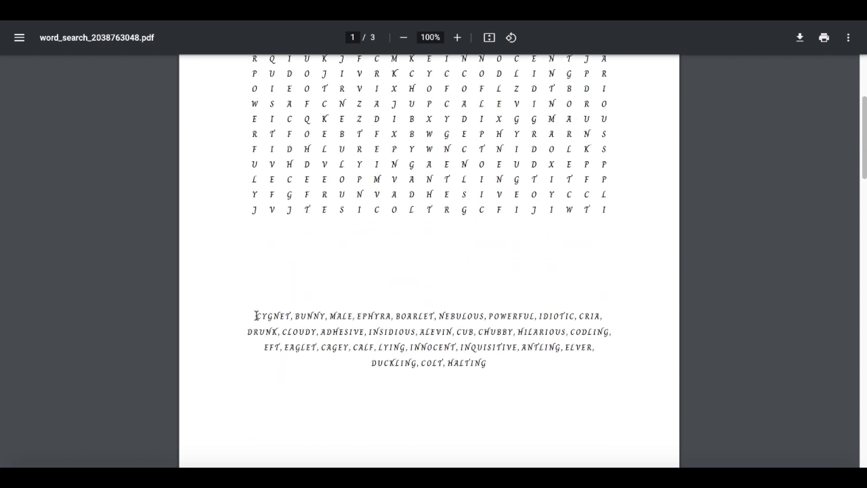
{"action": "left_click_drag", "start_coordinate": [384, 325], "coordinate": [488, 364]}
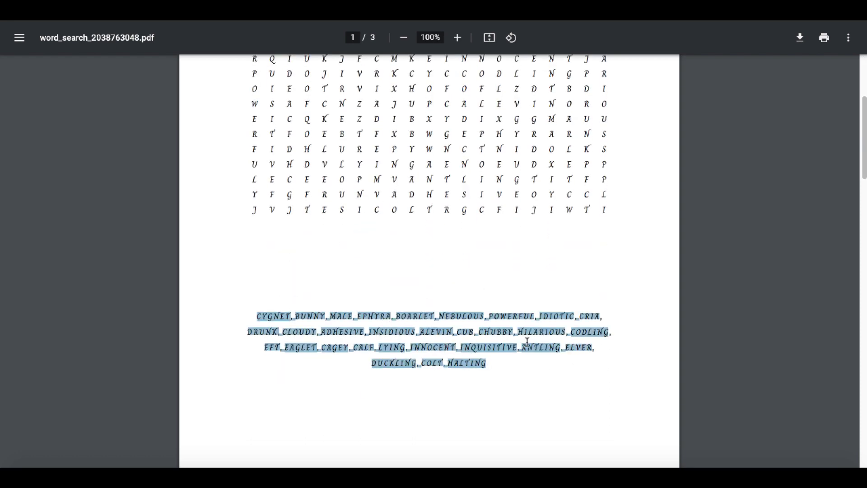
{"action": "scroll", "coordinate": [526, 333], "scroll_direction": "down", "scroll_amount": 6}
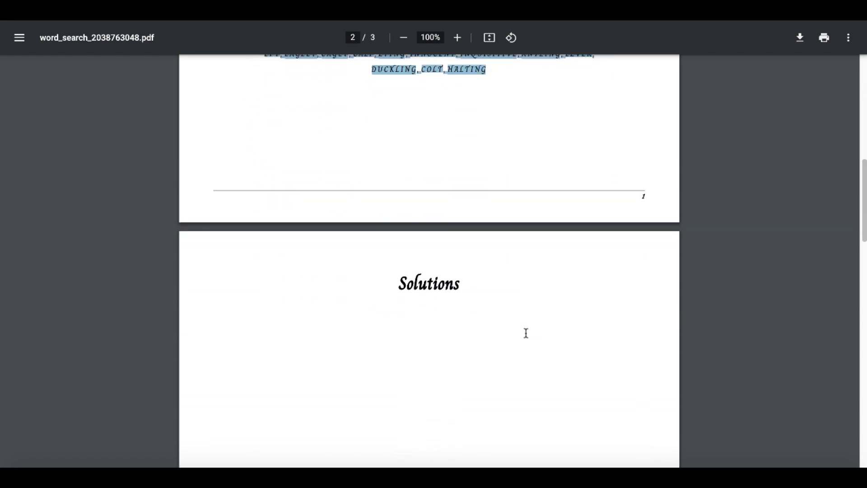
{"action": "scroll", "coordinate": [526, 333], "scroll_direction": "down", "scroll_amount": 14}
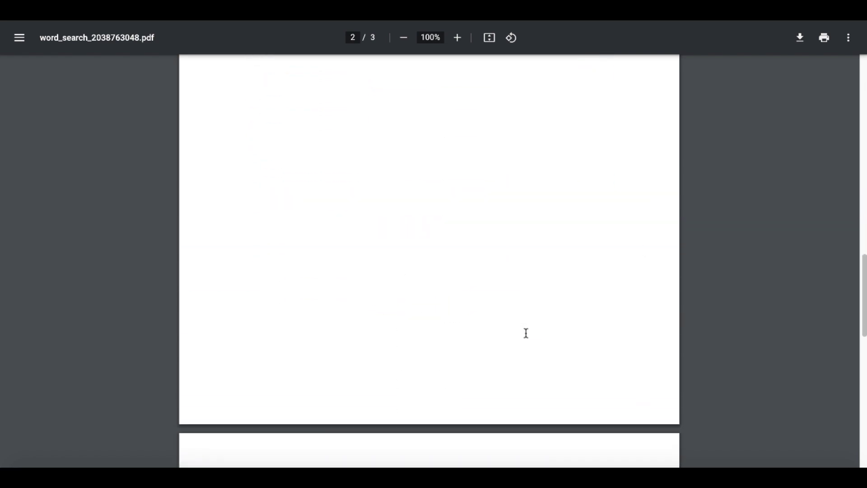
{"action": "scroll", "coordinate": [526, 333], "scroll_direction": "down", "scroll_amount": 1}
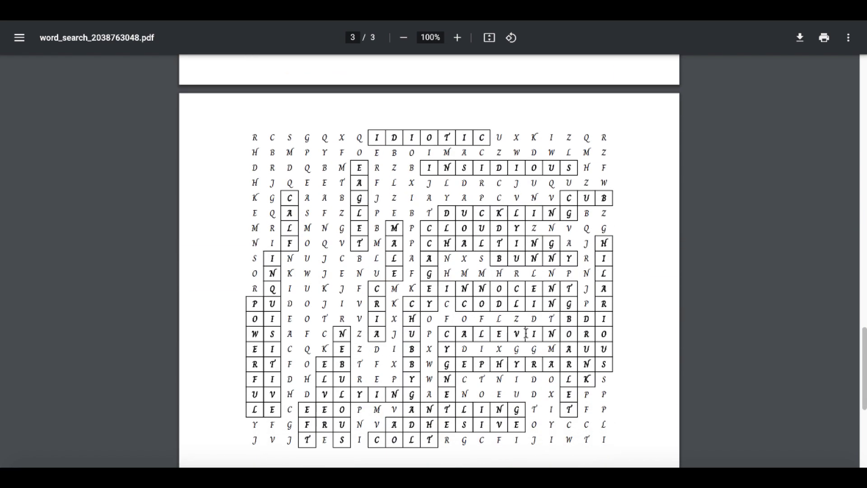
{"action": "scroll", "coordinate": [526, 333], "scroll_direction": "down", "scroll_amount": 1}
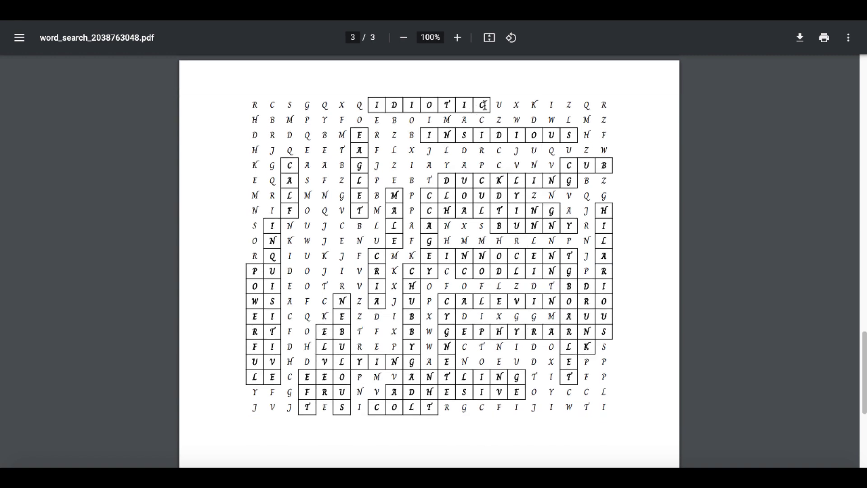
{"action": "scroll", "coordinate": [468, 200], "scroll_direction": "down", "scroll_amount": 8}
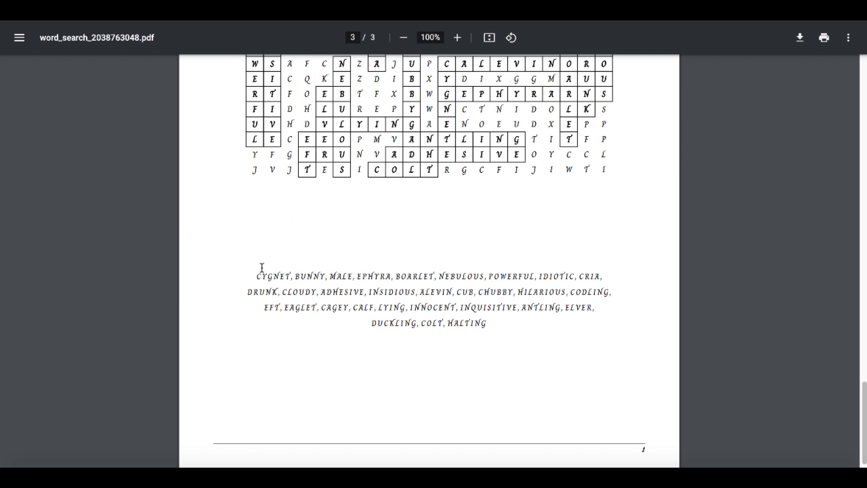
{"action": "left_click_drag", "start_coordinate": [265, 271], "coordinate": [487, 324]}
{"action": "scroll", "coordinate": [487, 324], "scroll_direction": "down", "scroll_amount": 1}
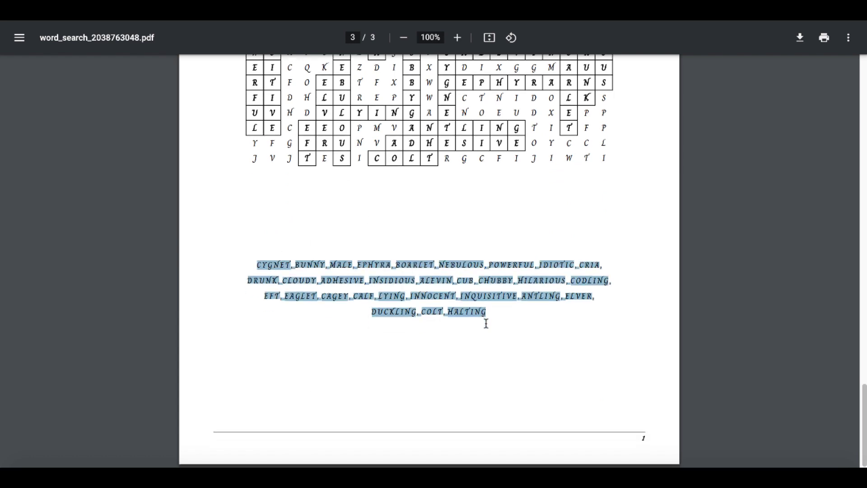
{"action": "scroll", "coordinate": [504, 305], "scroll_direction": "up", "scroll_amount": 12}
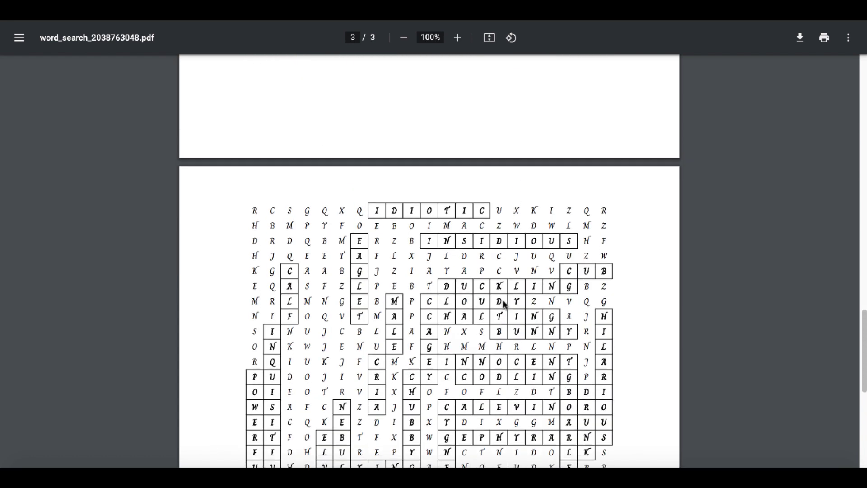
{"action": "scroll", "coordinate": [504, 304], "scroll_direction": "up", "scroll_amount": 10}
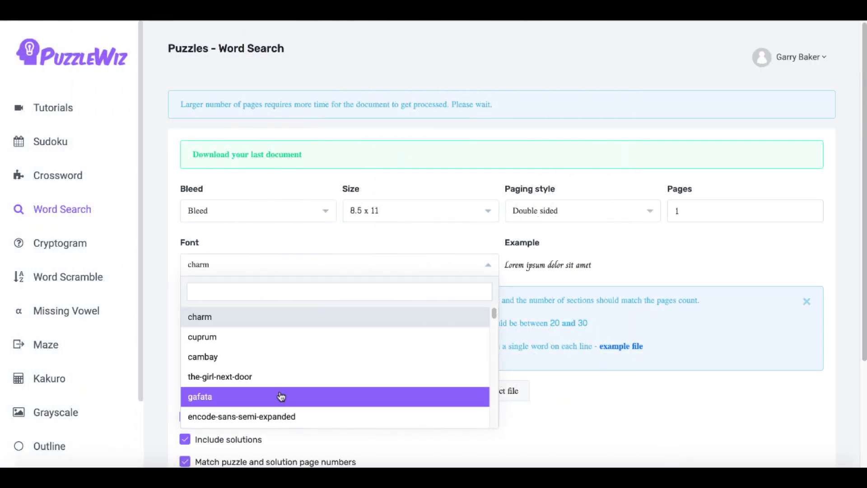
Back in the PuzzleWiz word search form, set the font to gafata and keep the size at 8.5 x 11.
{"action": "left_click", "coordinate": [282, 396]}
{"action": "left_click", "coordinate": [489, 212]}
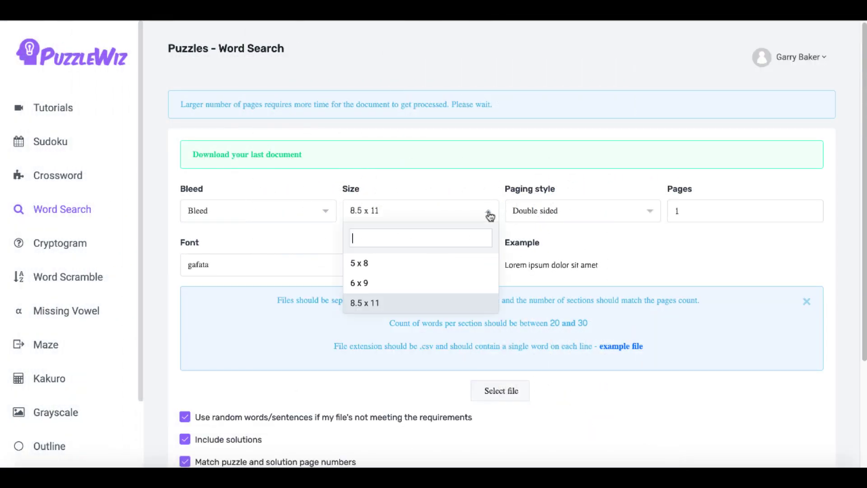
{"action": "left_click", "coordinate": [589, 249]}
{"action": "scroll", "coordinate": [581, 329], "scroll_direction": "down", "scroll_amount": 2}
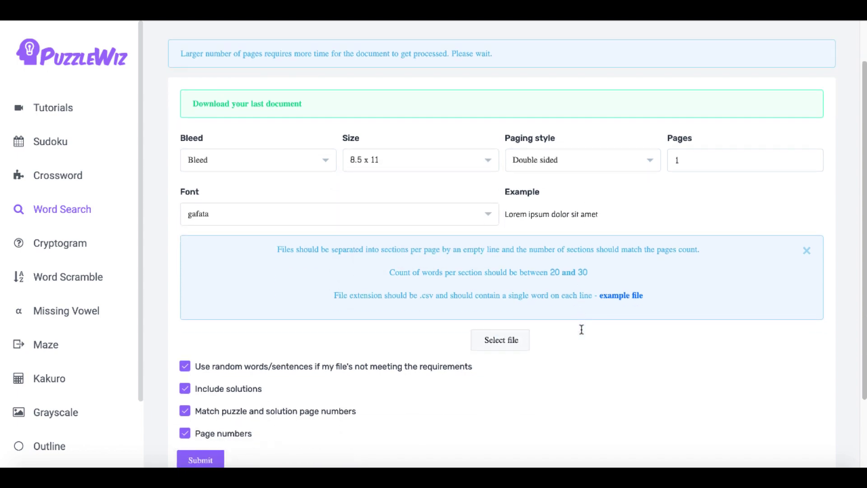
Switch to the Puzzles Generator console and open the Wordsearch tool of the Instant Puzzle Generator.
{"action": "scroll", "coordinate": [581, 330], "scroll_direction": "up", "scroll_amount": 2}
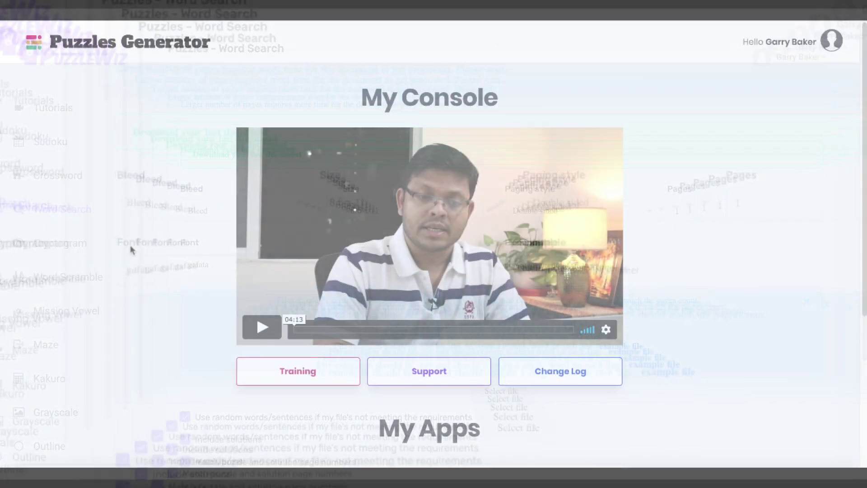
{"action": "scroll", "coordinate": [130, 248], "scroll_direction": "down", "scroll_amount": 5}
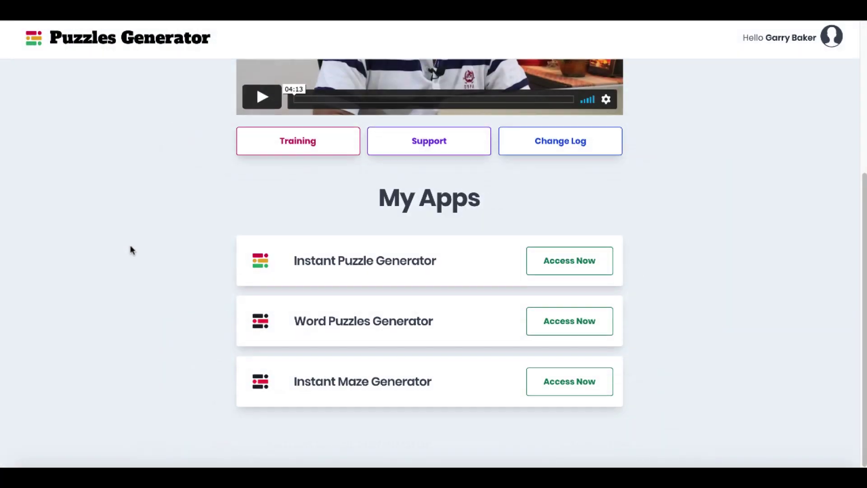
{"action": "left_click", "coordinate": [561, 270]}
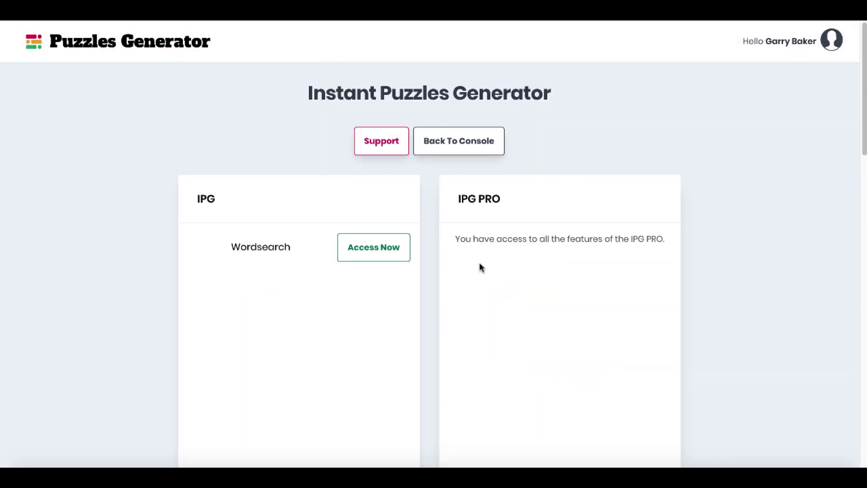
{"action": "left_click", "coordinate": [373, 252]}
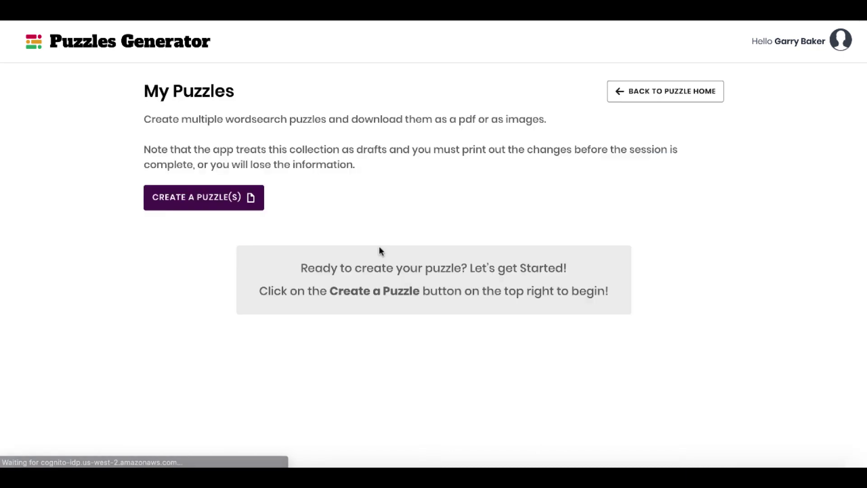
Create a word search puzzle titled "word search" and view it in the Puzzle Editor.
{"action": "left_click", "coordinate": [223, 201]}
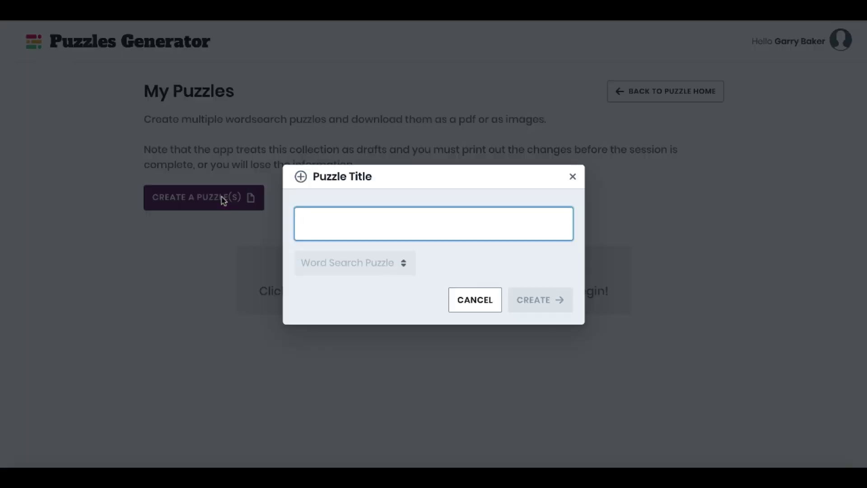
{"action": "type", "text": "word"}
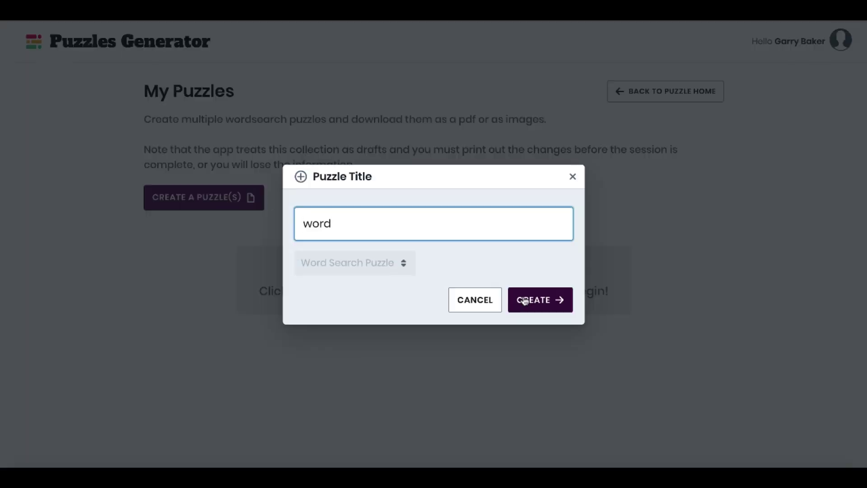
{"action": "type", "text": " search"}
{"action": "left_click", "coordinate": [528, 306]}
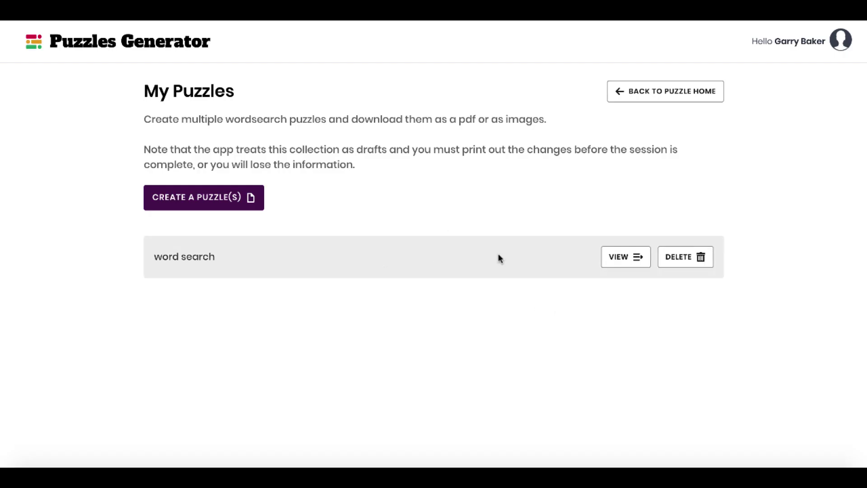
{"action": "left_click", "coordinate": [620, 262]}
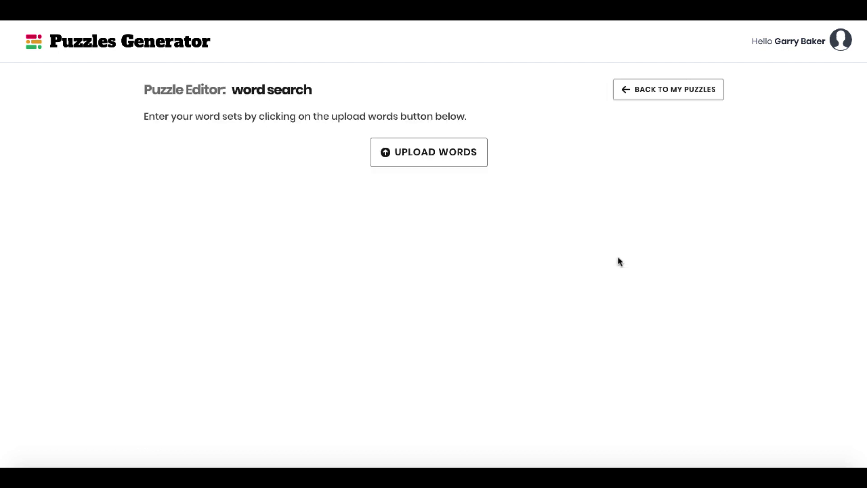
Upload Baby Animal Names.txt as the puzzle's word set and look over the generated grid and its word list.
{"action": "left_click", "coordinate": [430, 161]}
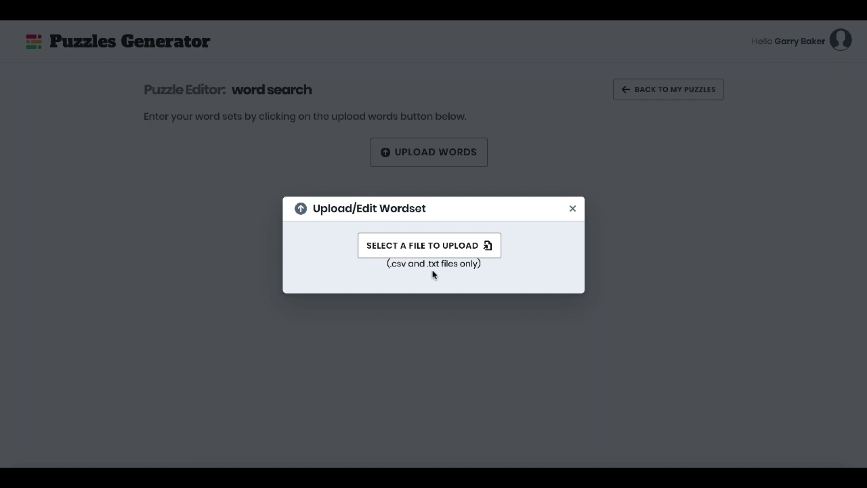
{"action": "left_click", "coordinate": [421, 252]}
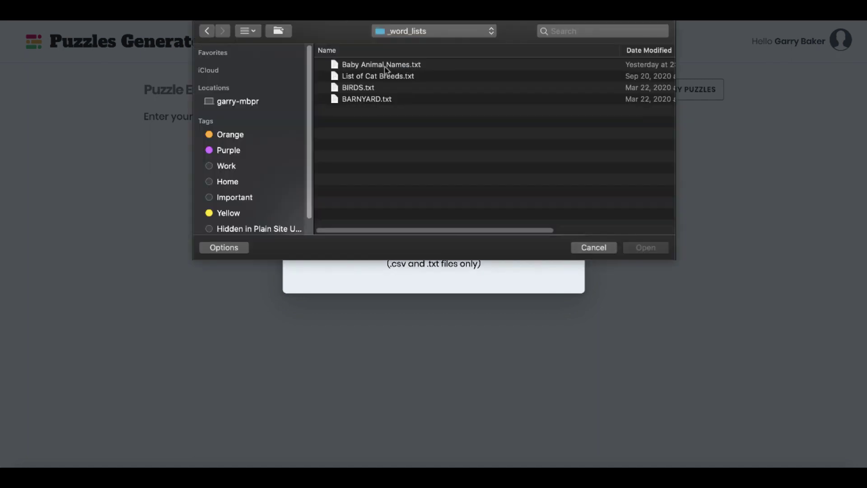
{"action": "double_click", "coordinate": [385, 65]}
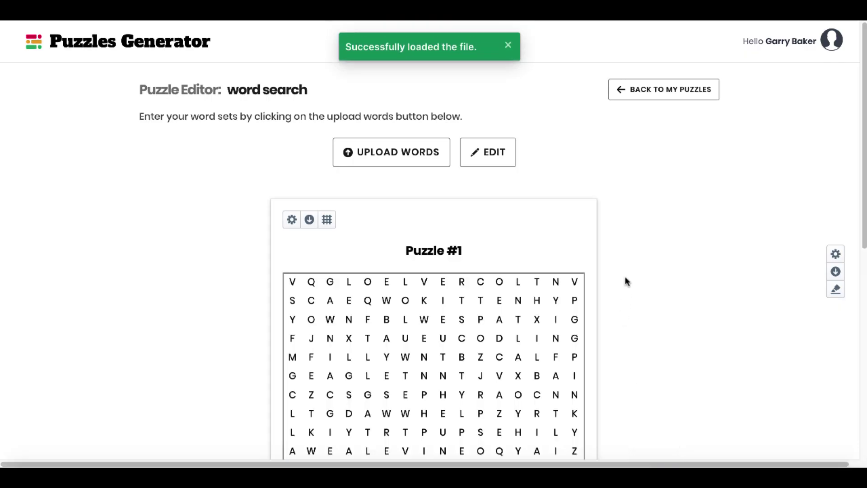
{"action": "scroll", "coordinate": [625, 280], "scroll_direction": "down", "scroll_amount": 3}
{"action": "scroll", "coordinate": [626, 282], "scroll_direction": "down", "scroll_amount": 4}
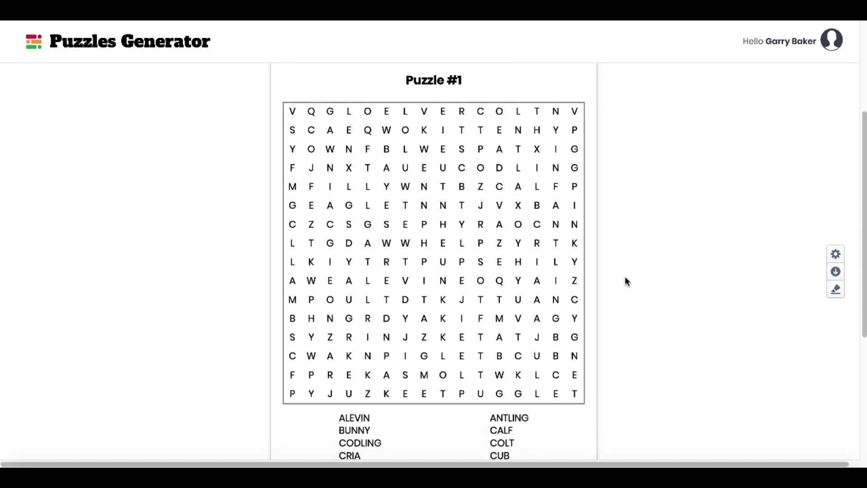
{"action": "scroll", "coordinate": [397, 335], "scroll_direction": "down", "scroll_amount": 2}
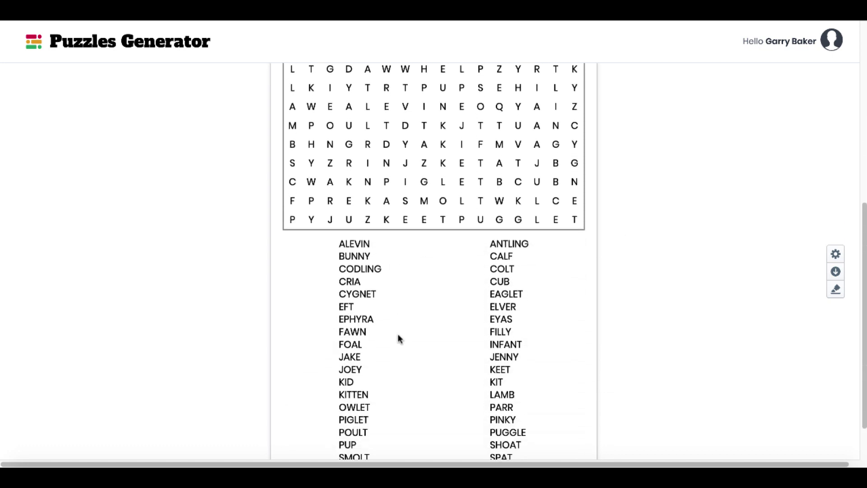
{"action": "scroll", "coordinate": [398, 335], "scroll_direction": "up", "scroll_amount": 8}
{"action": "scroll", "coordinate": [398, 334], "scroll_direction": "up", "scroll_amount": 2}
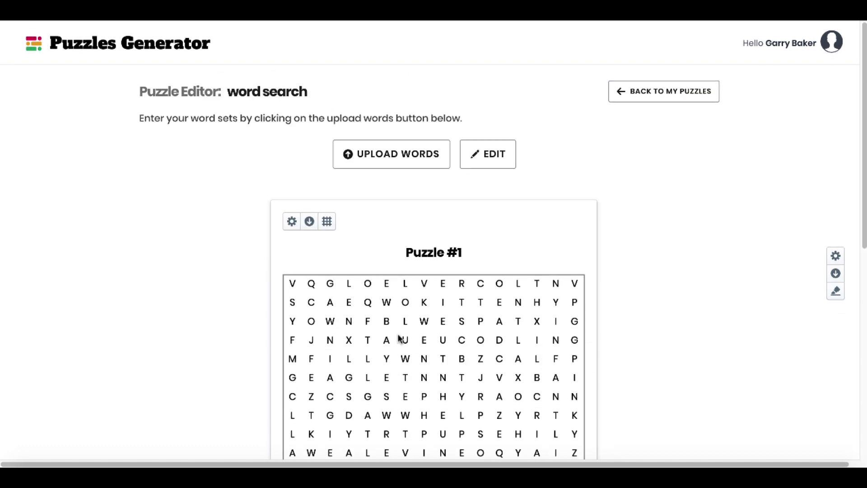
Edit the word file by adding "Title:" before "Baby Animal Names" on the first line and save the changes.
{"action": "left_click", "coordinate": [488, 159]}
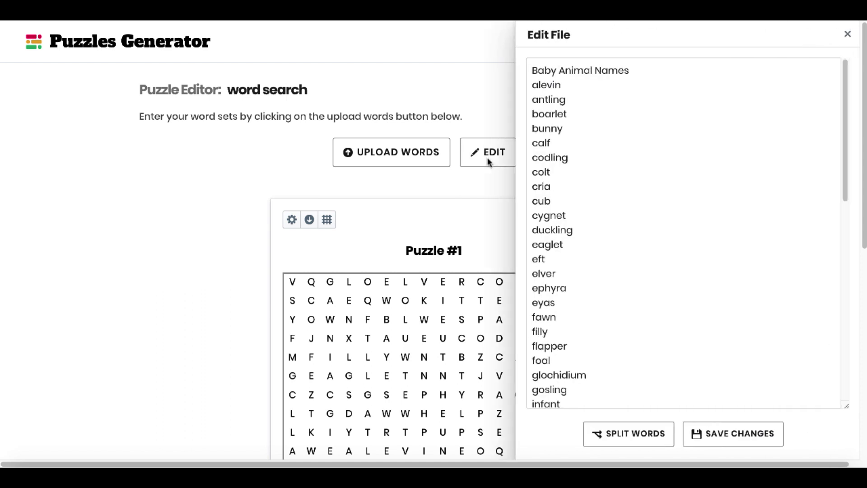
{"action": "left_click", "coordinate": [533, 71]}
{"action": "scroll", "coordinate": [599, 162], "scroll_direction": "down", "scroll_amount": 5}
{"action": "scroll", "coordinate": [598, 163], "scroll_direction": "up", "scroll_amount": 5}
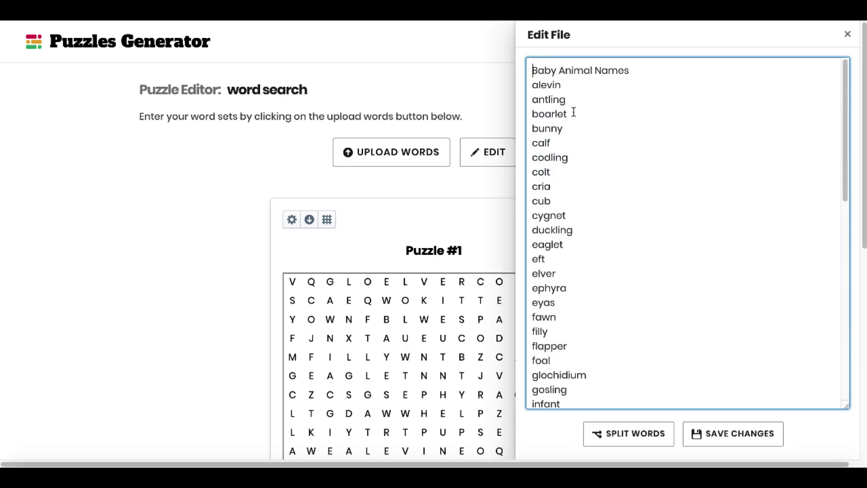
{"action": "type", "text": "Title:"}
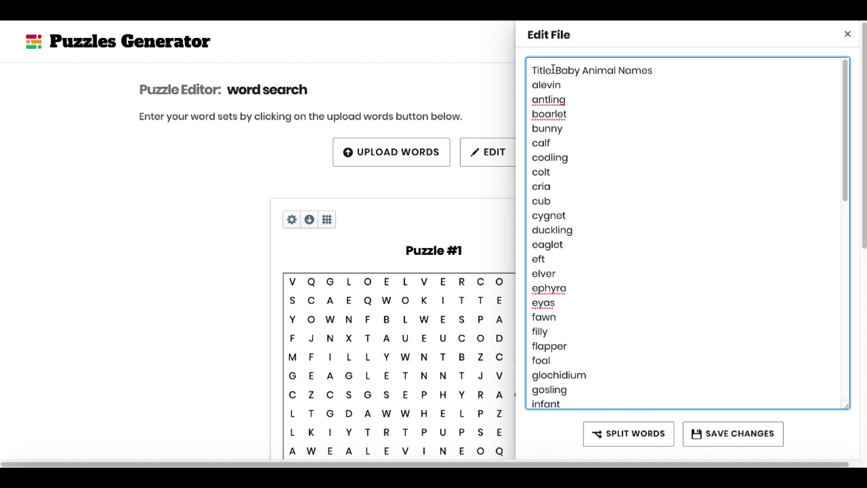
{"action": "left_click_drag", "start_coordinate": [554, 69], "coordinate": [534, 70]}
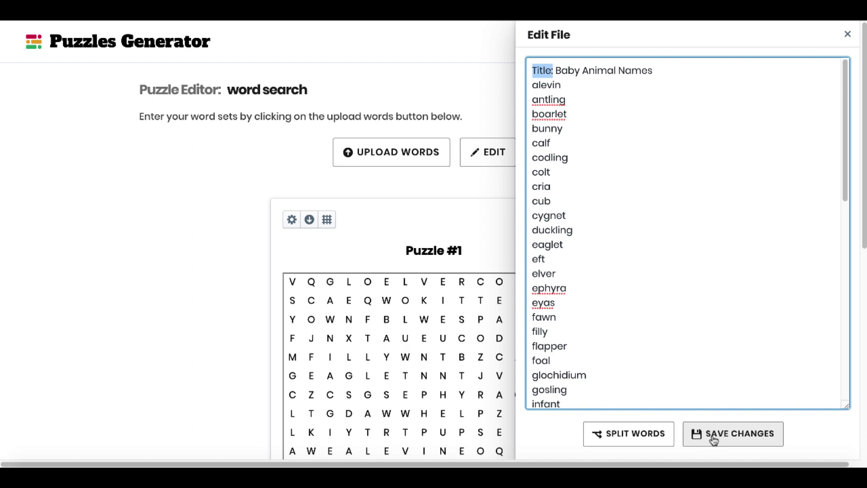
{"action": "left_click", "coordinate": [713, 434]}
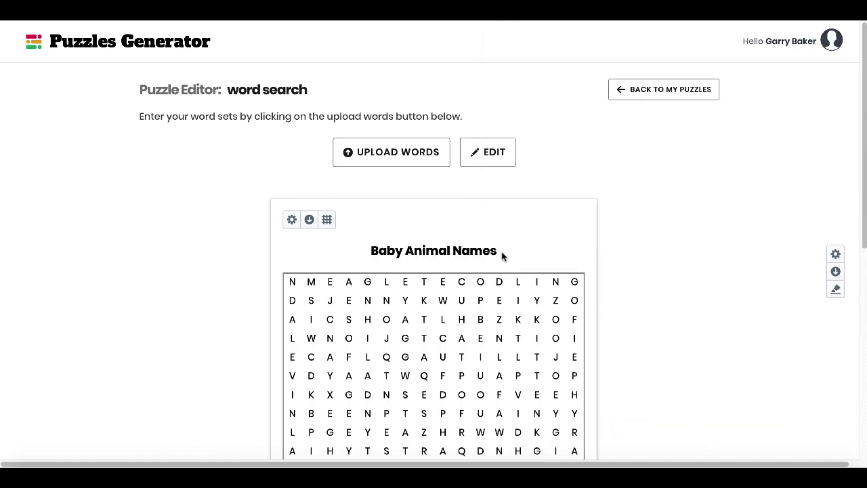
Look over the regenerated puzzle and examine the font, grid size, border, solution and color options in the global settings.
{"action": "scroll", "coordinate": [621, 275], "scroll_direction": "down", "scroll_amount": 1}
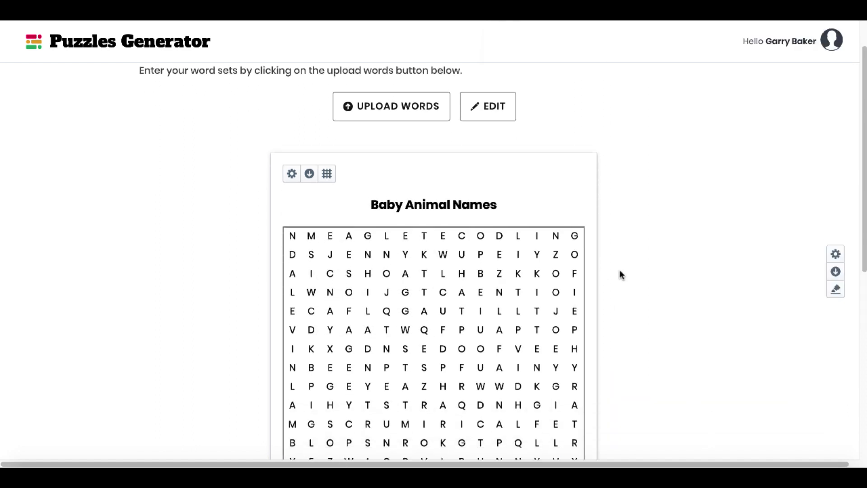
{"action": "scroll", "coordinate": [620, 275], "scroll_direction": "down", "scroll_amount": 8}
{"action": "scroll", "coordinate": [621, 275], "scroll_direction": "up", "scroll_amount": 9}
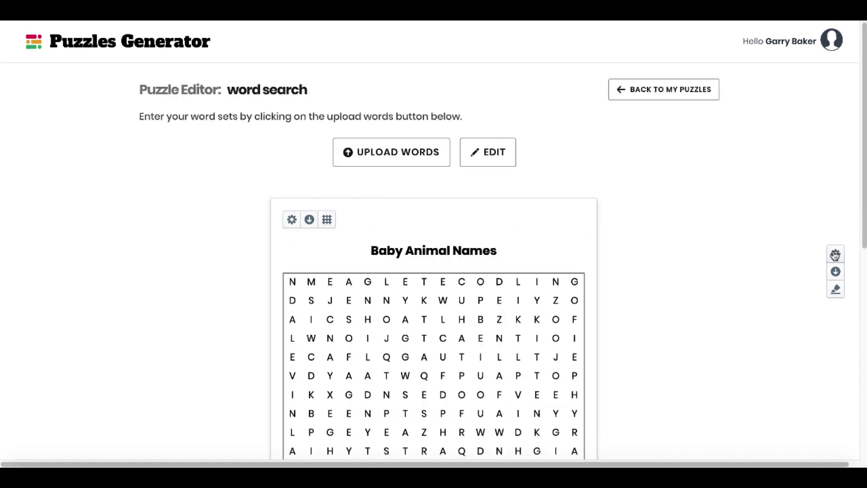
{"action": "left_click", "coordinate": [835, 256]}
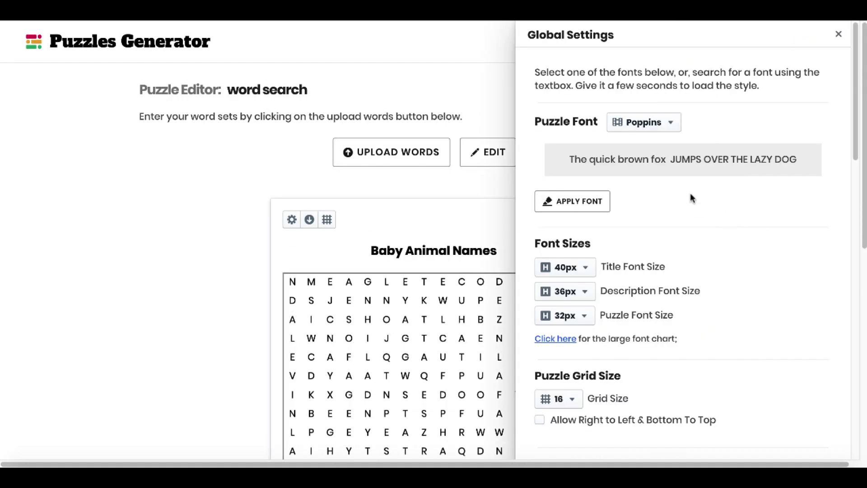
{"action": "scroll", "coordinate": [726, 262], "scroll_direction": "down", "scroll_amount": 1}
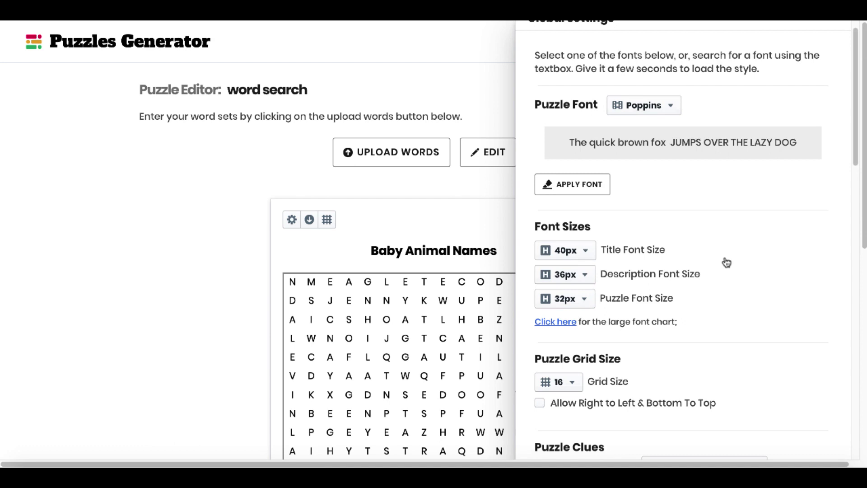
{"action": "scroll", "coordinate": [727, 262], "scroll_direction": "down", "scroll_amount": 10}
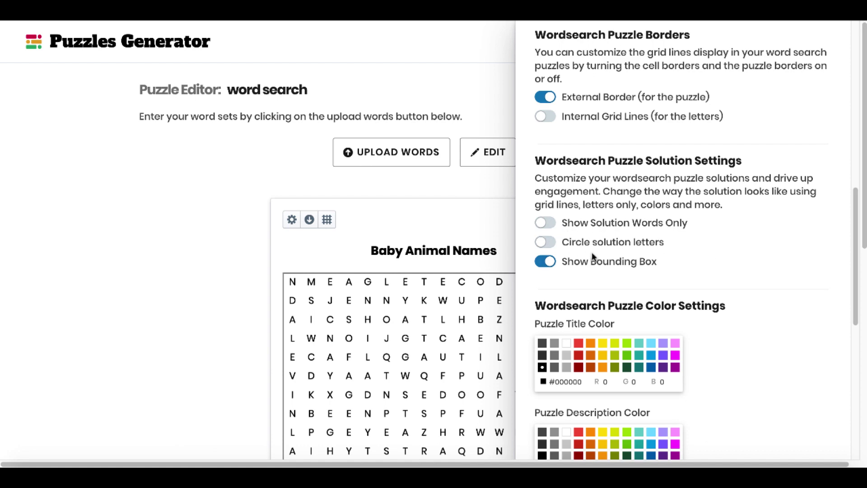
{"action": "scroll", "coordinate": [689, 268], "scroll_direction": "down", "scroll_amount": 10}
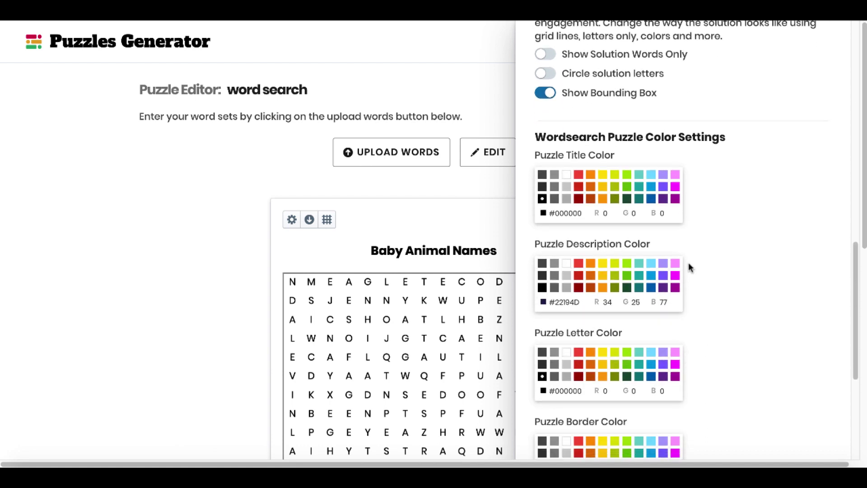
{"action": "scroll", "coordinate": [688, 267], "scroll_direction": "up", "scroll_amount": 20}
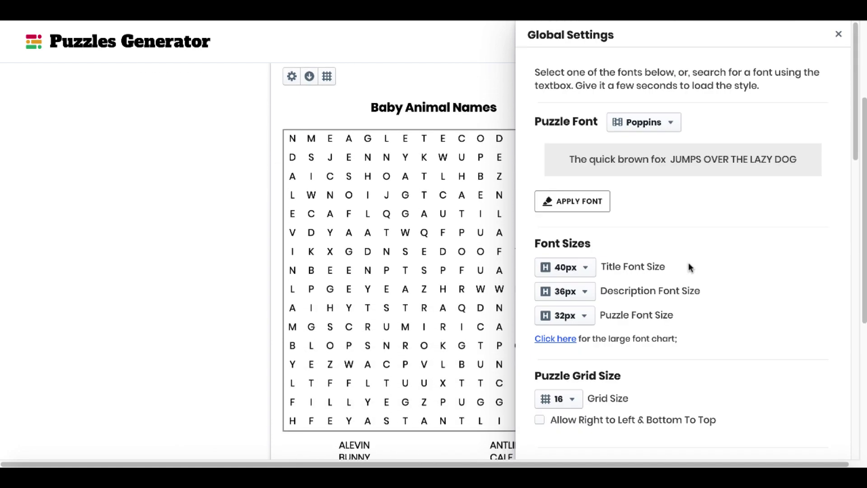
{"action": "left_click", "coordinate": [839, 41]}
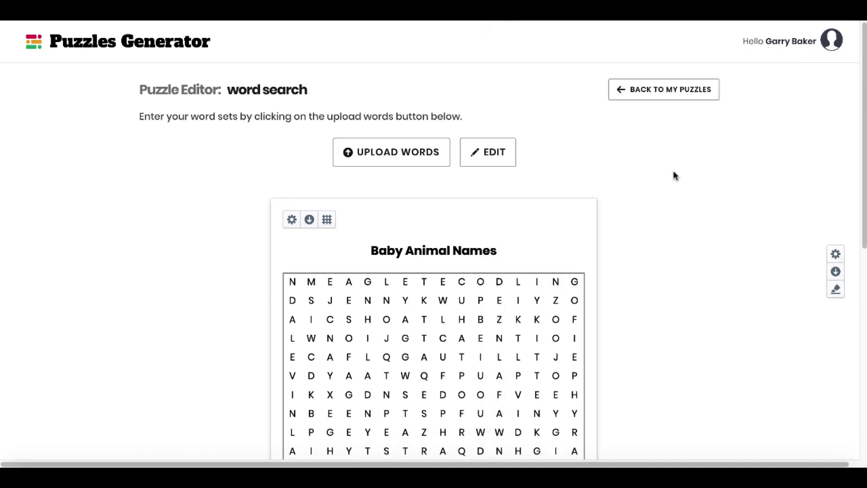
Set the Baby Animal Names puzzle download to PDF, keeping the 8.5" x 11" page trim.
{"action": "left_click", "coordinate": [311, 220]}
{"action": "left_click", "coordinate": [331, 246]}
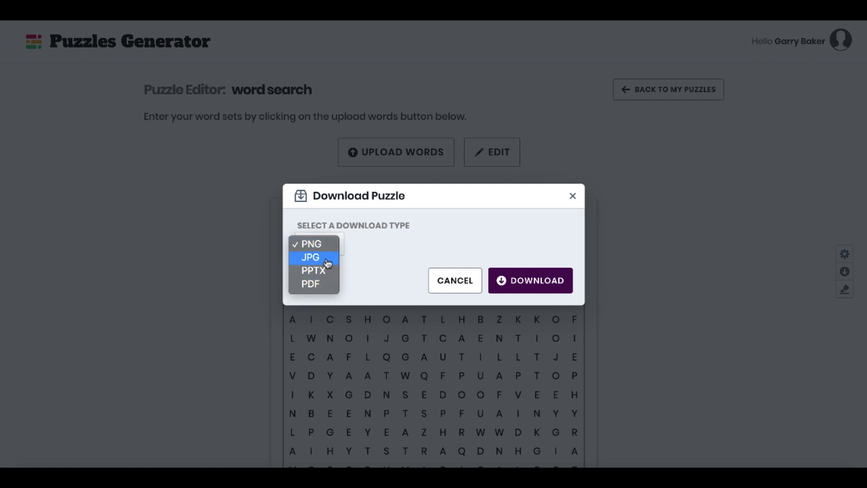
{"action": "left_click", "coordinate": [323, 284]}
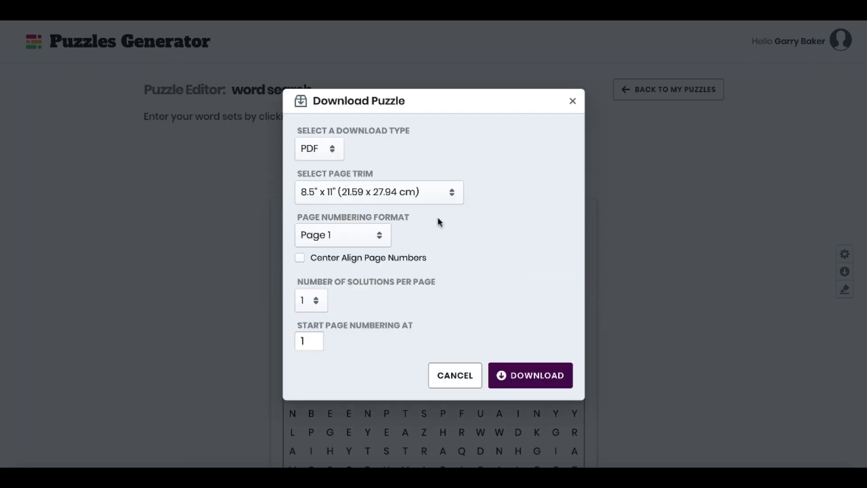
{"action": "left_click", "coordinate": [422, 192]}
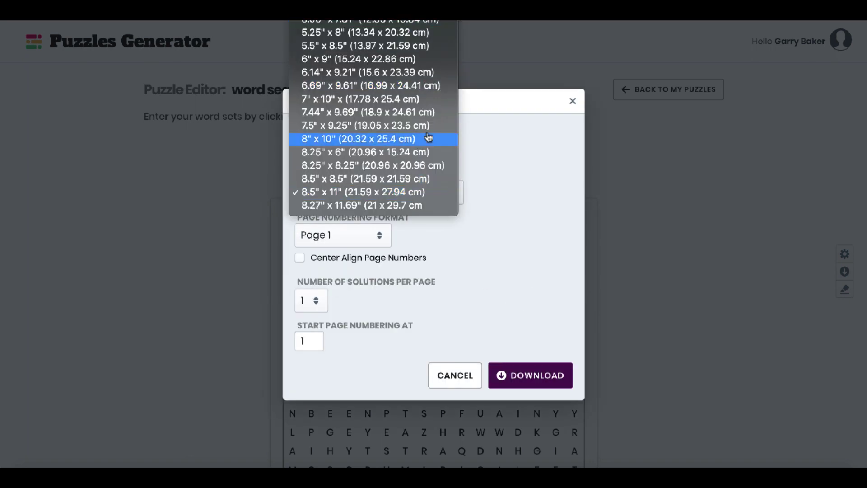
{"action": "left_click", "coordinate": [475, 191]}
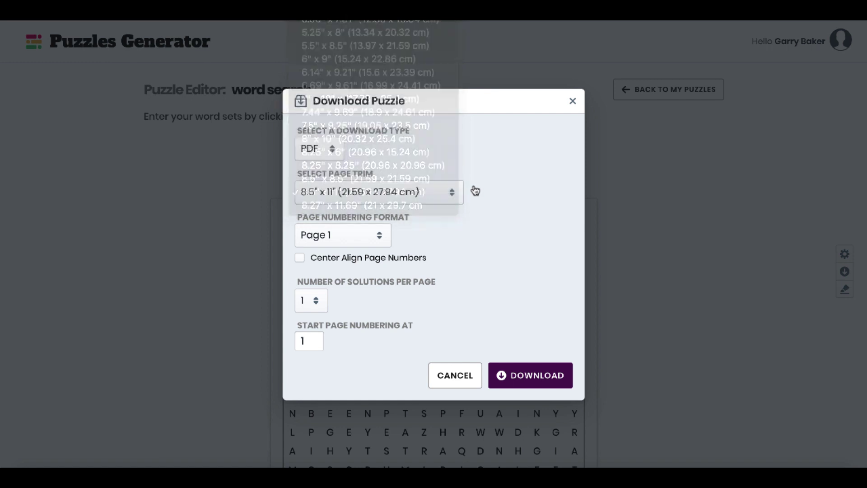
Keep the Page 1 numbering format, center align the page numbers, and download the puzzle PDF.
{"action": "left_click", "coordinate": [382, 239]}
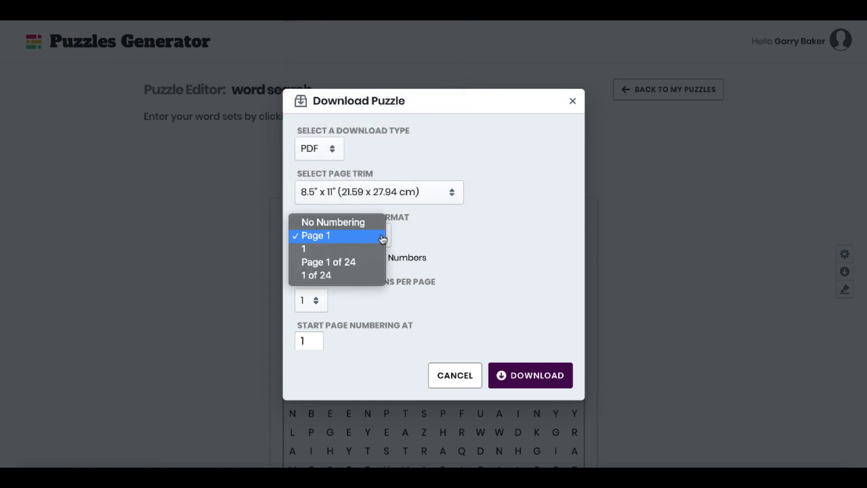
{"action": "left_click", "coordinate": [501, 227]}
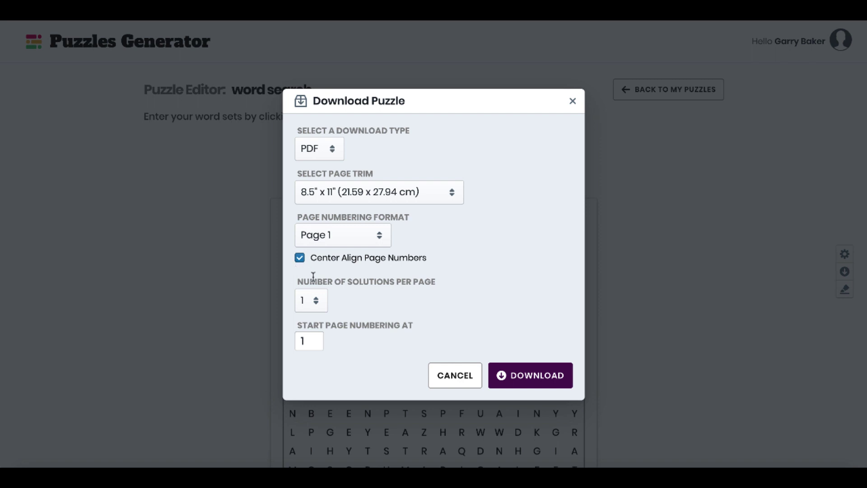
{"action": "left_click", "coordinate": [316, 302]}
{"action": "left_click", "coordinate": [368, 307]}
{"action": "left_click", "coordinate": [524, 374]}
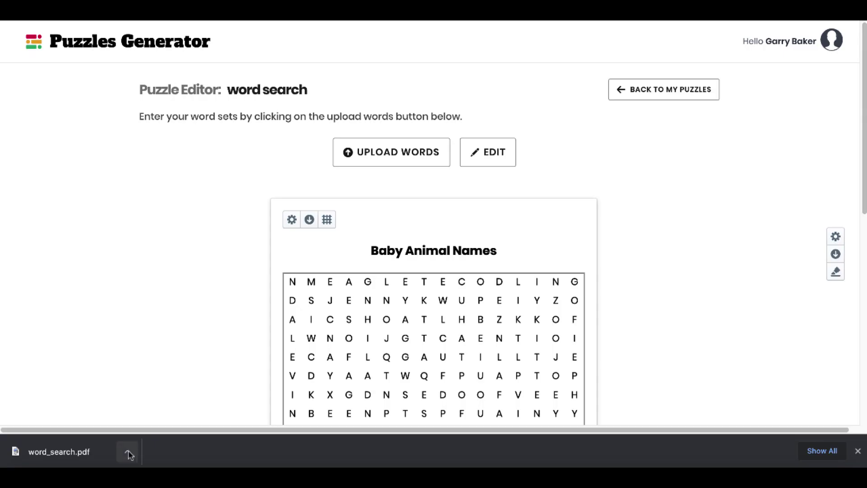
Open the downloaded word_search.pdf and examine the puzzle page, word list, page numbering and solution page.
{"action": "left_click", "coordinate": [128, 451]}
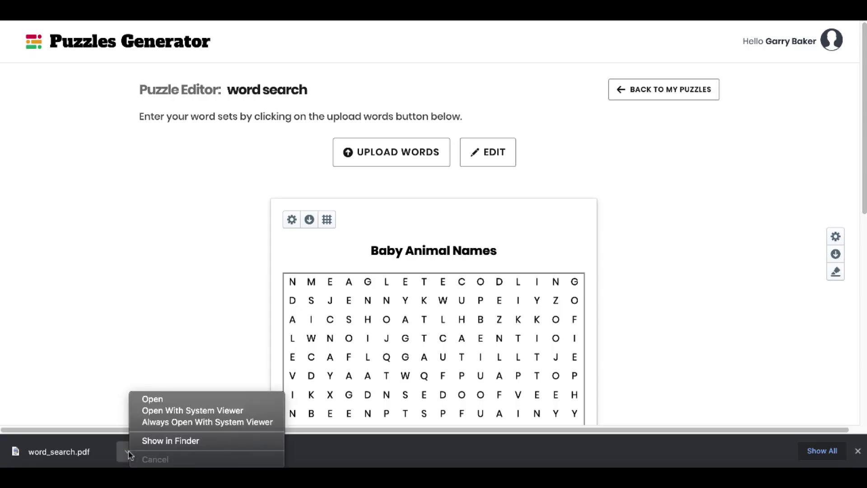
{"action": "left_click", "coordinate": [151, 400]}
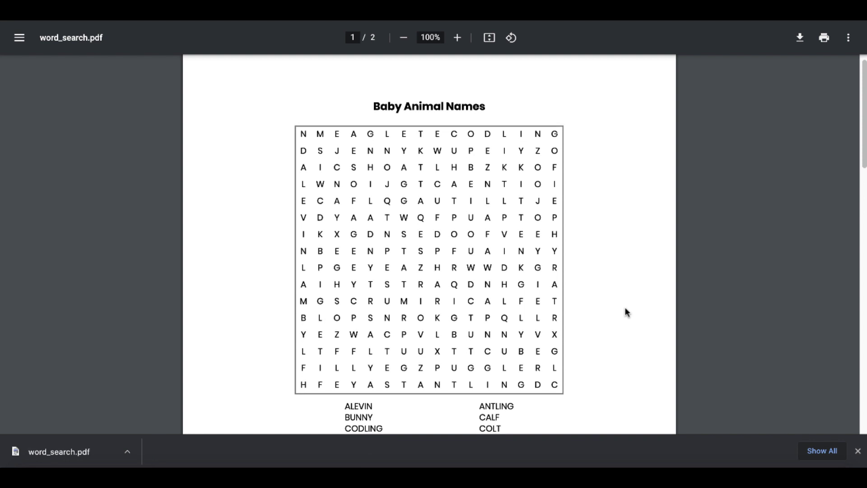
{"action": "scroll", "coordinate": [625, 307], "scroll_direction": "up", "scroll_amount": 1}
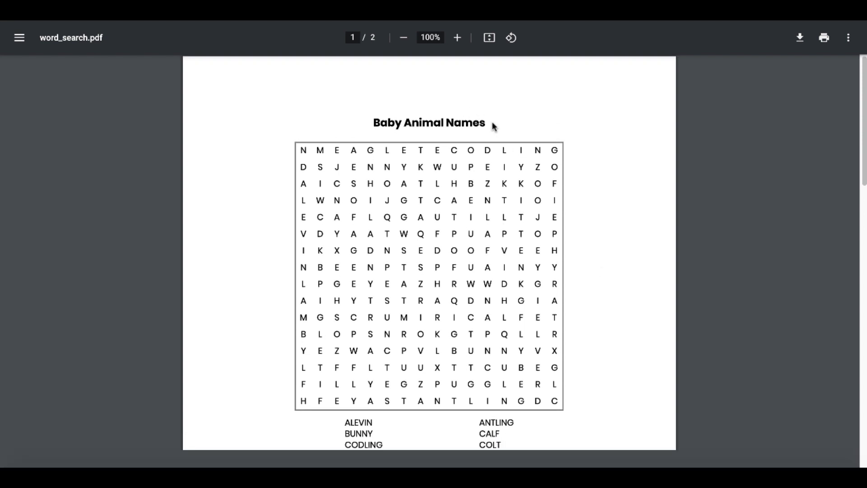
{"action": "scroll", "coordinate": [611, 189], "scroll_direction": "down", "scroll_amount": 1}
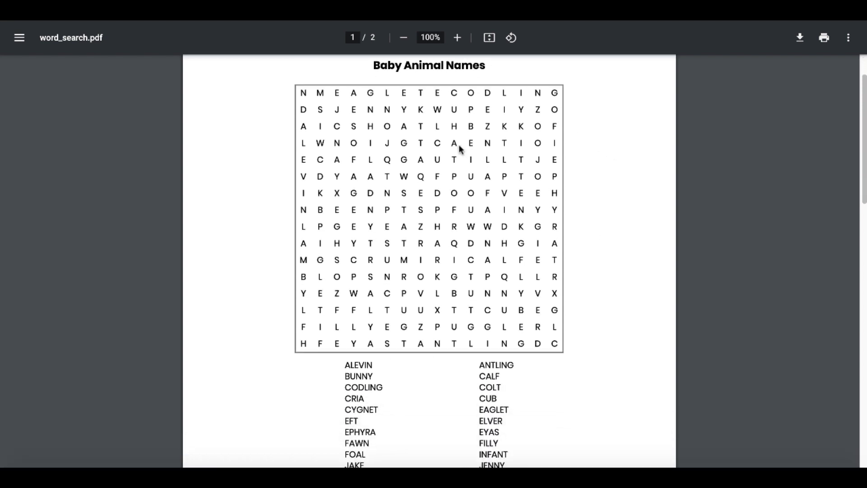
{"action": "scroll", "coordinate": [623, 359], "scroll_direction": "down", "scroll_amount": 2}
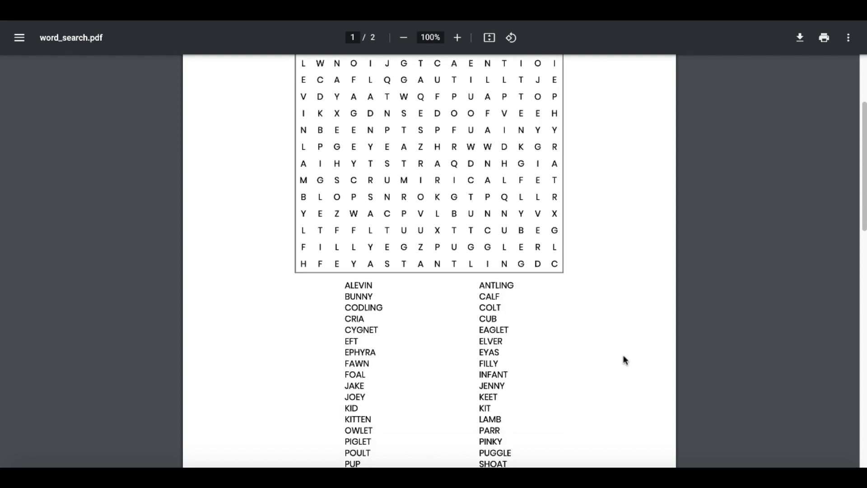
{"action": "scroll", "coordinate": [497, 319], "scroll_direction": "down", "scroll_amount": 2}
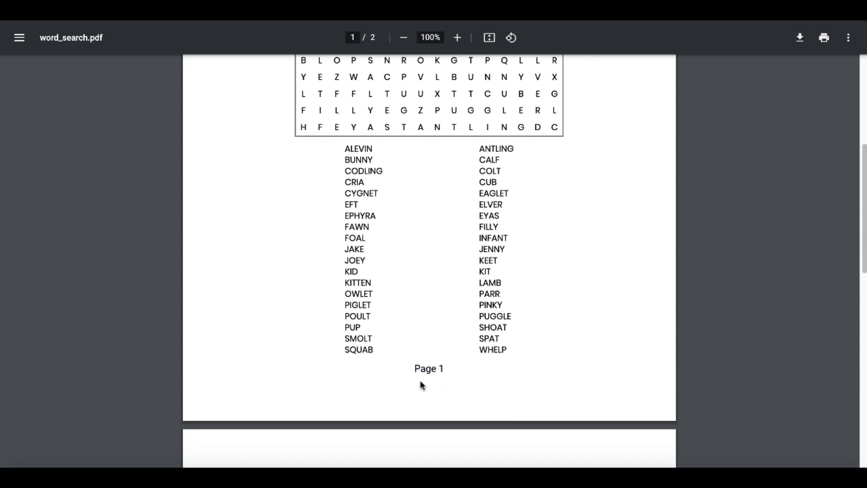
{"action": "scroll", "coordinate": [433, 367], "scroll_direction": "down", "scroll_amount": 7}
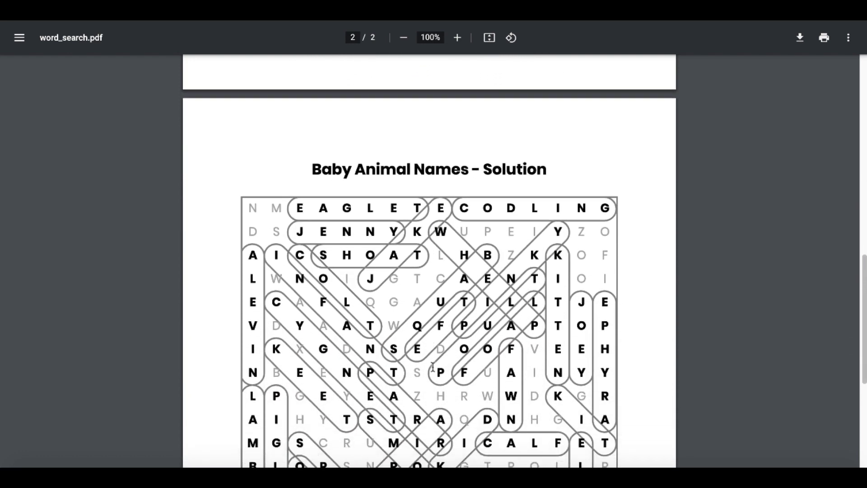
{"action": "scroll", "coordinate": [432, 367], "scroll_direction": "down", "scroll_amount": 2}
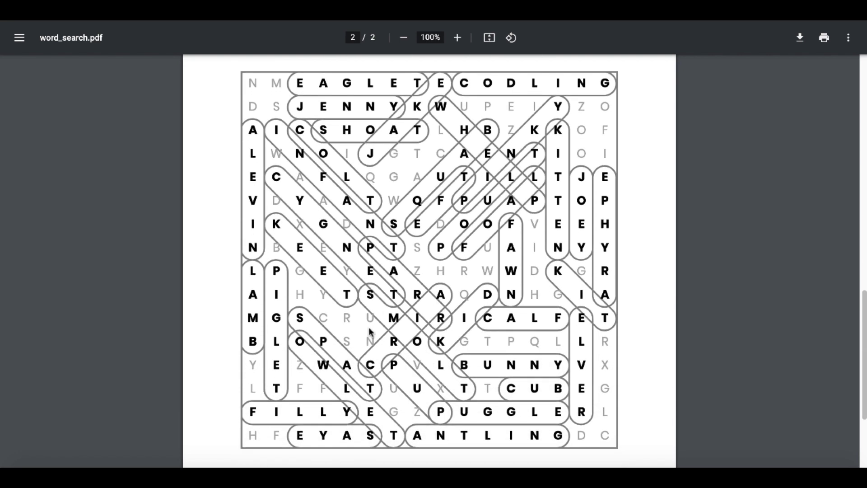
{"action": "scroll", "coordinate": [550, 268], "scroll_direction": "down", "scroll_amount": 3}
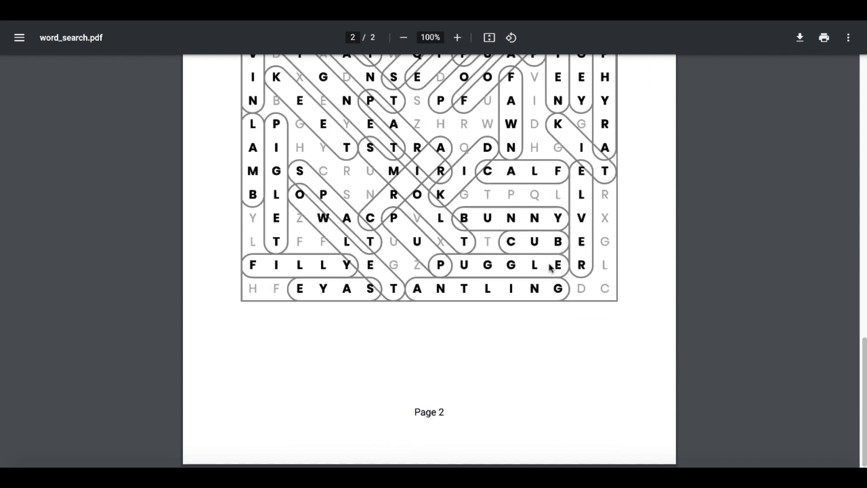
{"action": "scroll", "coordinate": [551, 267], "scroll_direction": "up", "scroll_amount": 10}
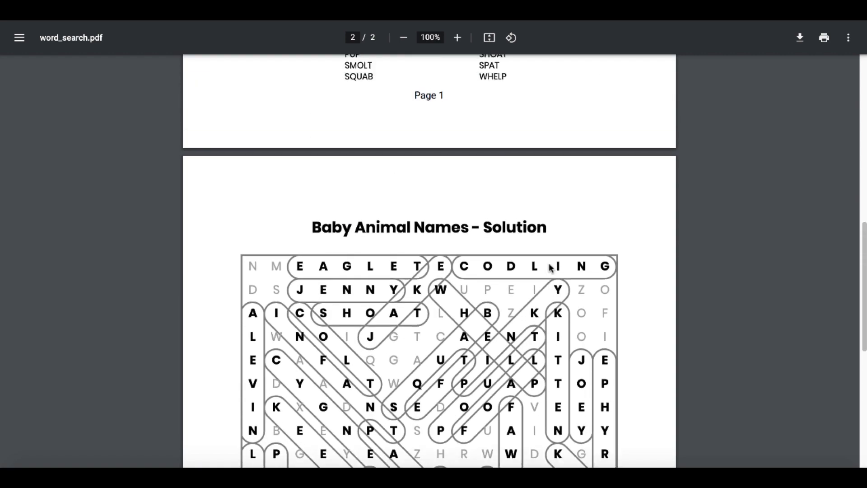
{"action": "scroll", "coordinate": [550, 268], "scroll_direction": "down", "scroll_amount": 6}
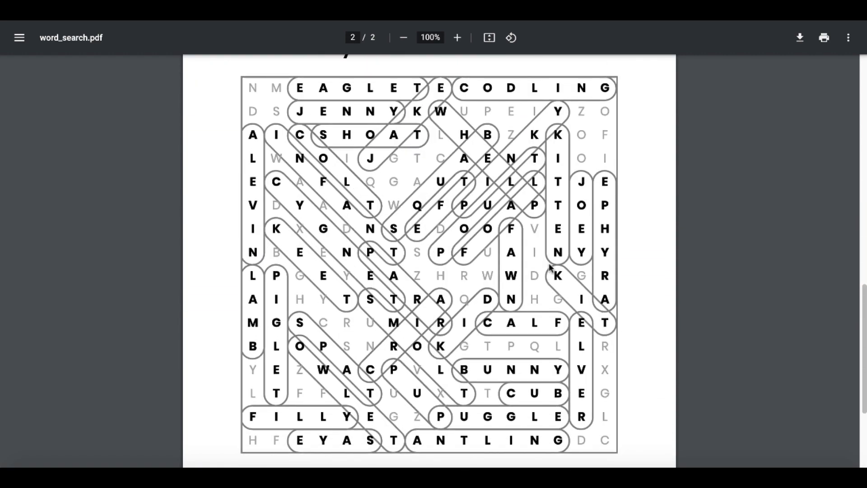
{"action": "scroll", "coordinate": [551, 267], "scroll_direction": "up", "scroll_amount": 10}
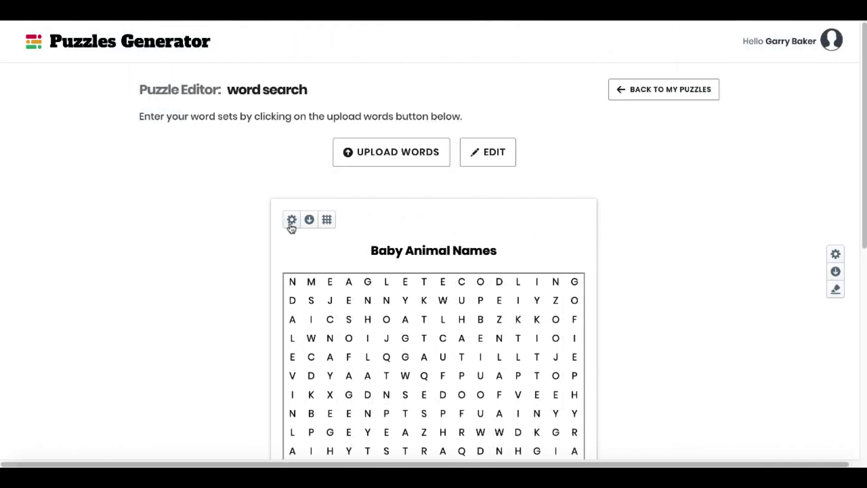
Compare the individual puzzle settings with the global settings for the Baby Animal Names word search.
{"action": "left_click", "coordinate": [292, 221]}
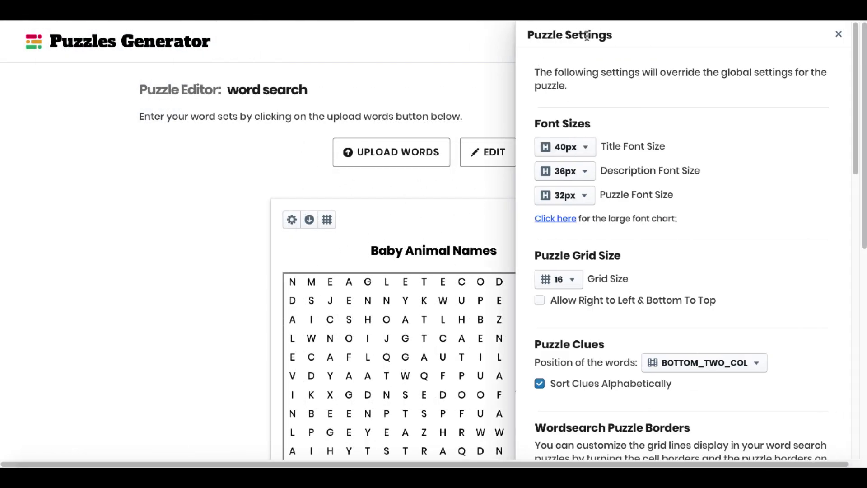
{"action": "left_click", "coordinate": [840, 35]}
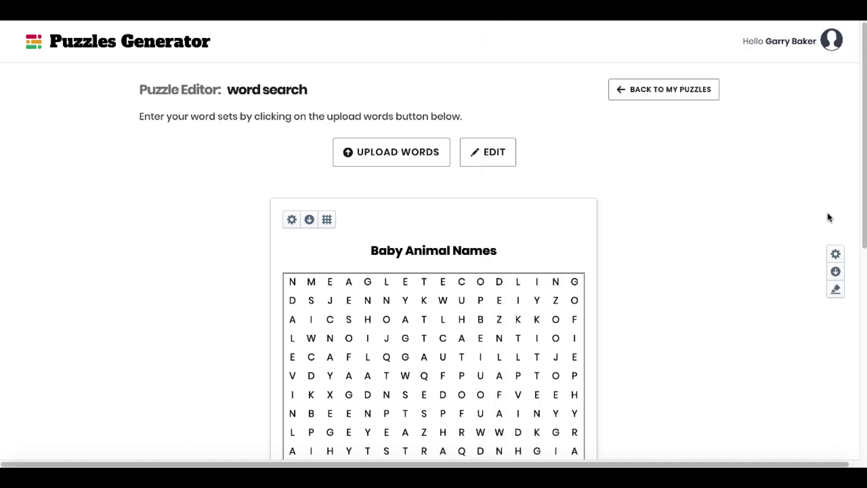
{"action": "left_click", "coordinate": [836, 254]}
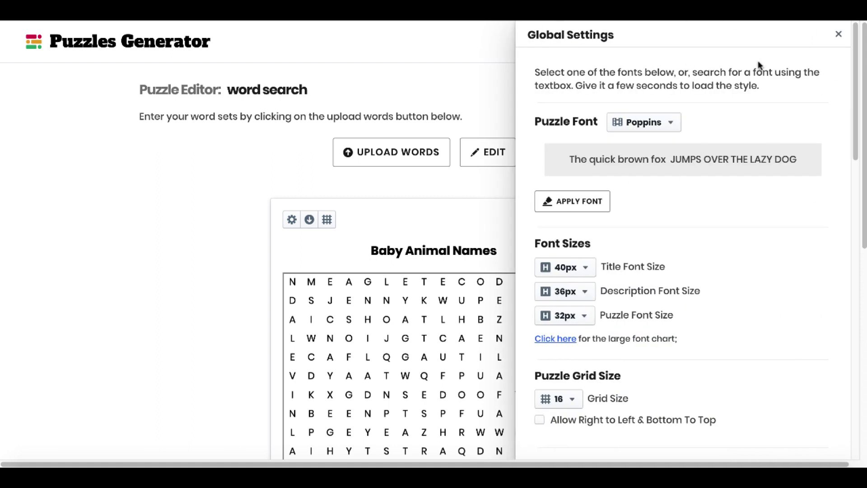
{"action": "left_click", "coordinate": [839, 34]}
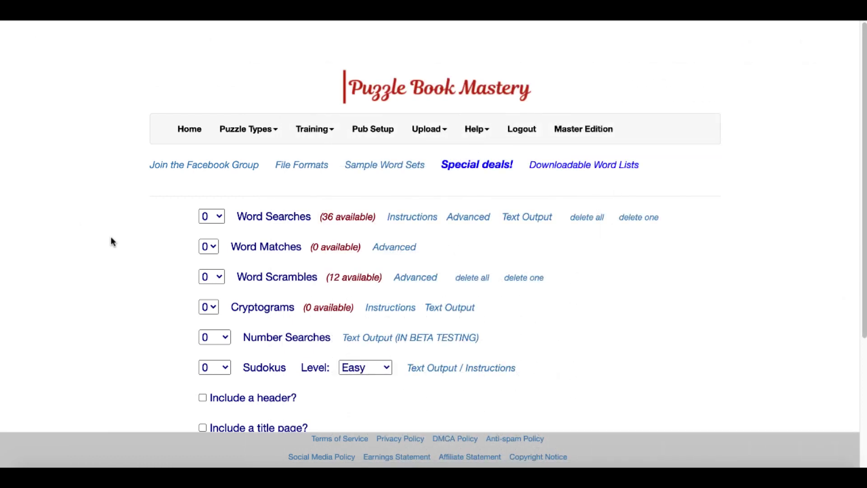
In Puzzle Book Mastery, check the word search quantity choices and look through the word sets available for individual deletion.
{"action": "left_click", "coordinate": [219, 217]}
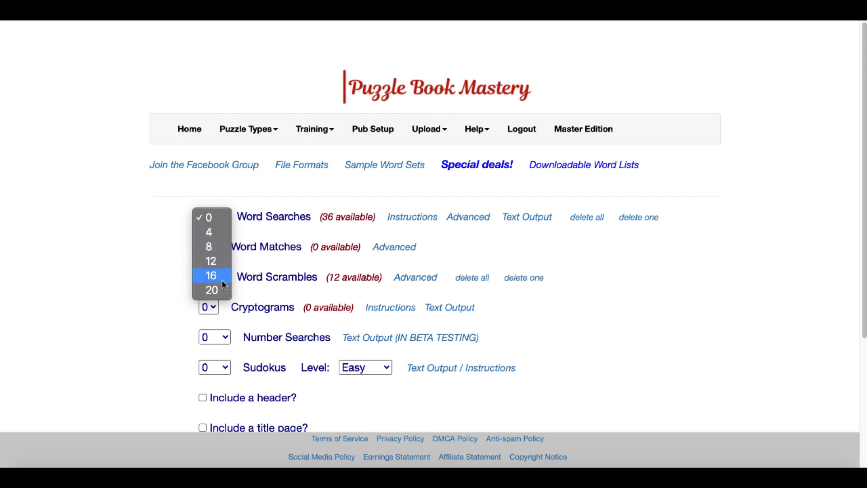
{"action": "left_click", "coordinate": [645, 254]}
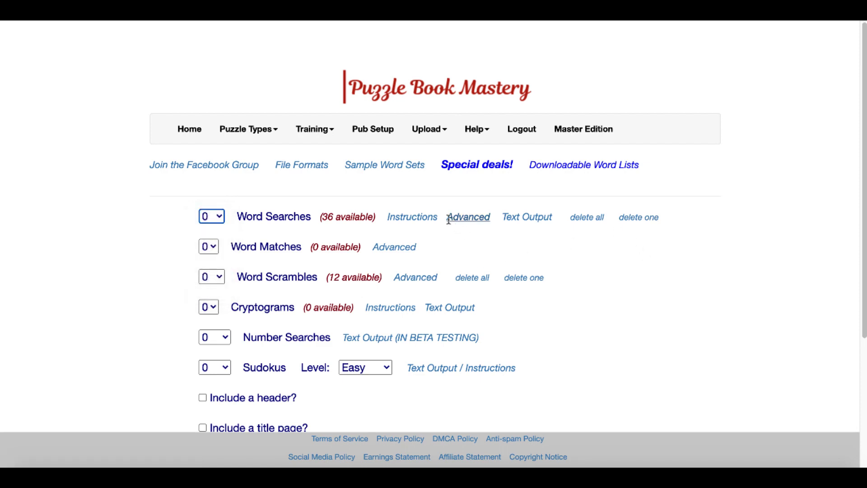
{"action": "left_click", "coordinate": [636, 219]}
{"action": "scroll", "coordinate": [251, 197], "scroll_direction": "down", "scroll_amount": 8}
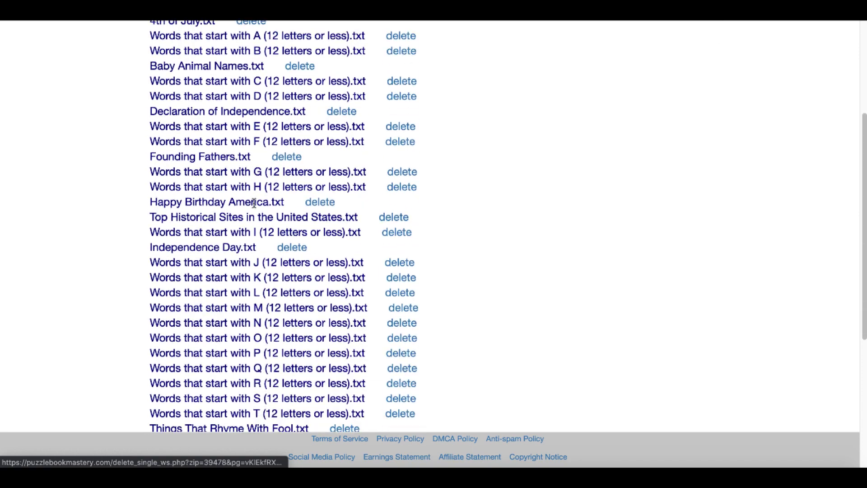
{"action": "scroll", "coordinate": [254, 203], "scroll_direction": "up", "scroll_amount": 10}
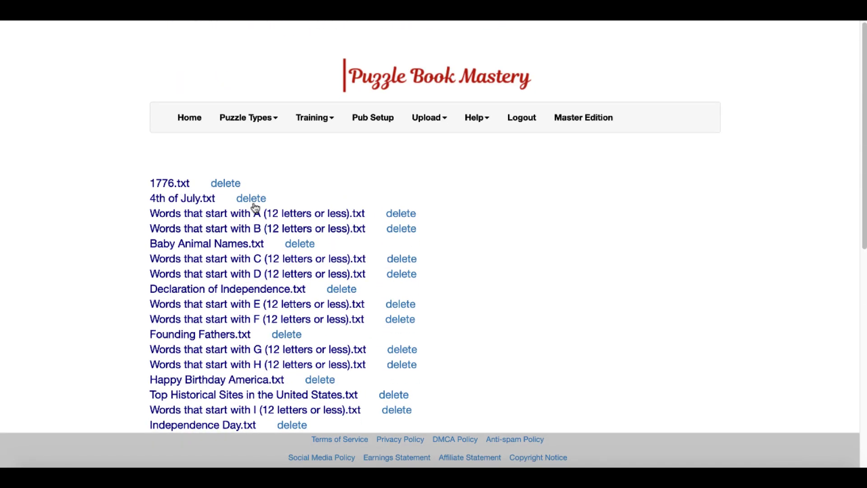
{"action": "scroll", "coordinate": [254, 196], "scroll_direction": "down", "scroll_amount": 10}
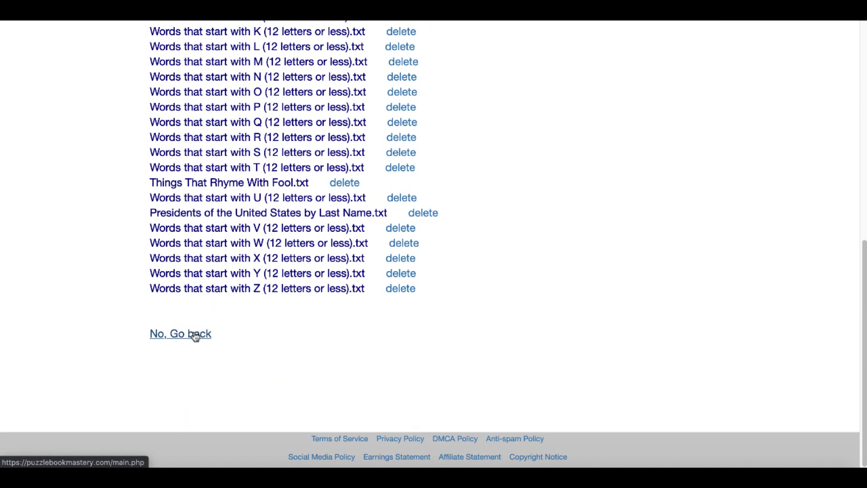
{"action": "left_click", "coordinate": [195, 336]}
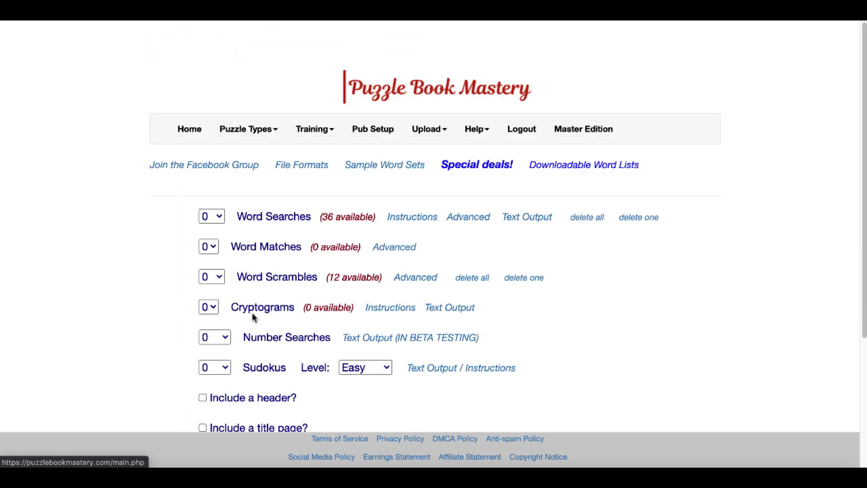
Open the advanced word search puzzle selection and read the rule about creating puzzles in multiples of 4.
{"action": "left_click", "coordinate": [469, 218]}
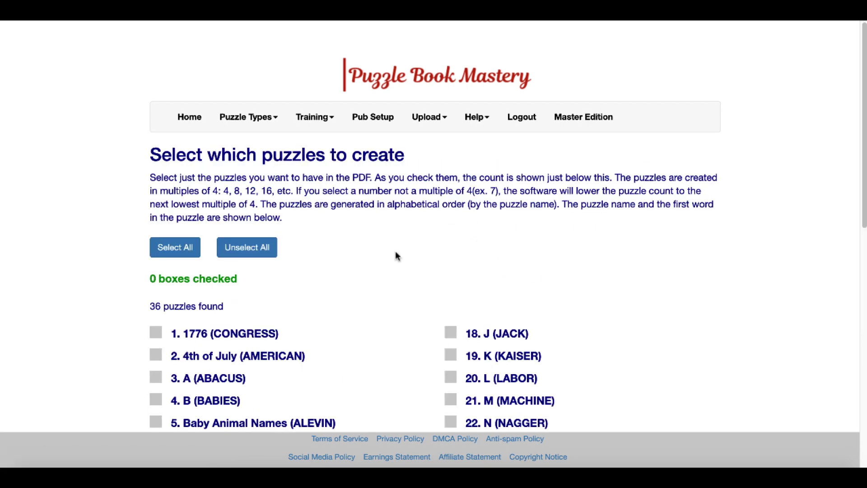
{"action": "scroll", "coordinate": [112, 296], "scroll_direction": "down", "scroll_amount": 5}
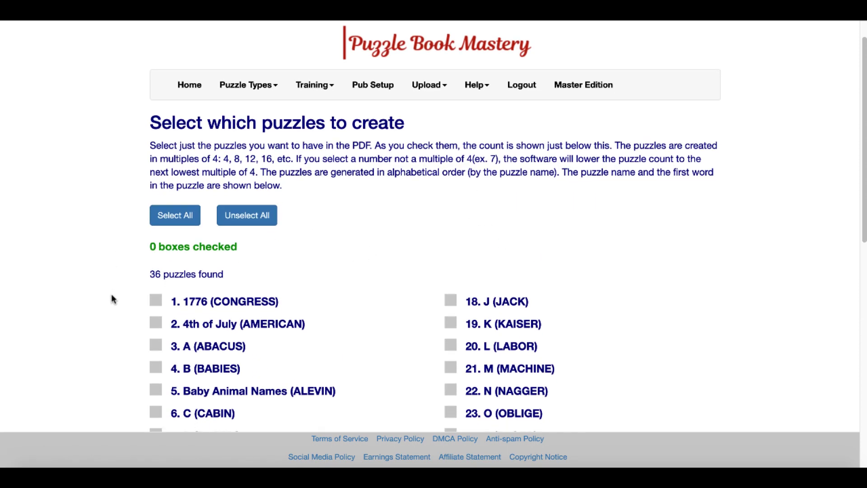
{"action": "scroll", "coordinate": [113, 299], "scroll_direction": "down", "scroll_amount": 4}
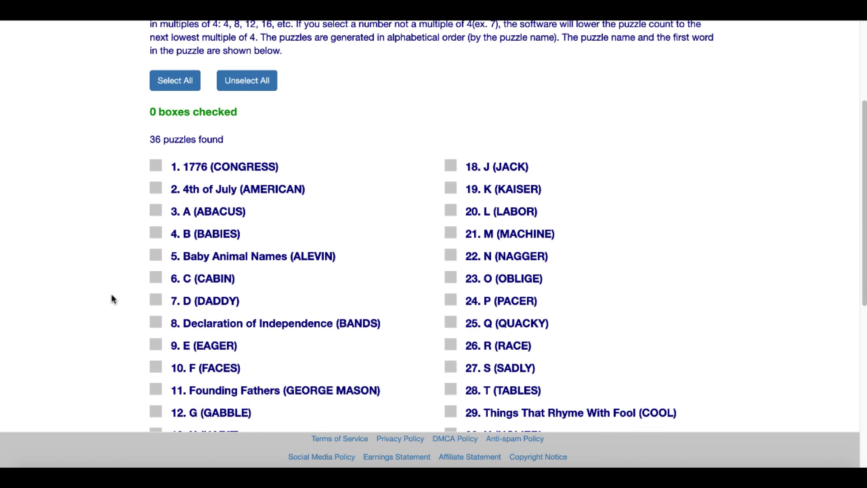
{"action": "scroll", "coordinate": [111, 296], "scroll_direction": "up", "scroll_amount": 2}
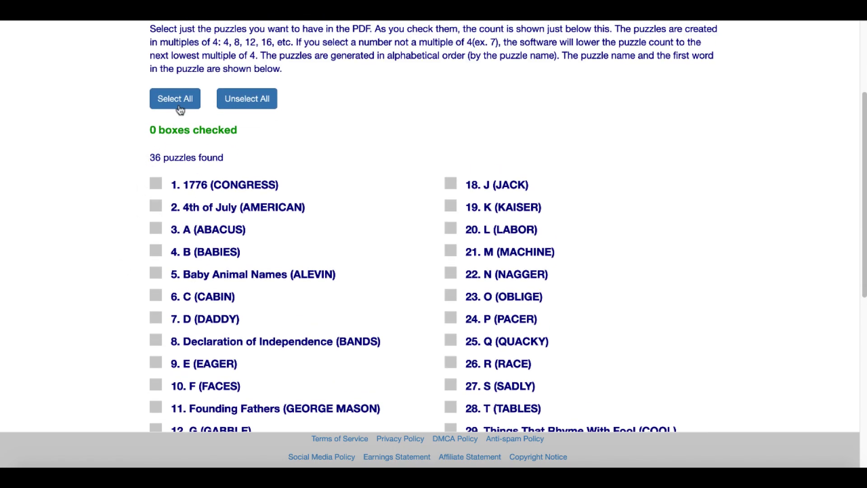
{"action": "scroll", "coordinate": [113, 204], "scroll_direction": "up", "scroll_amount": 2}
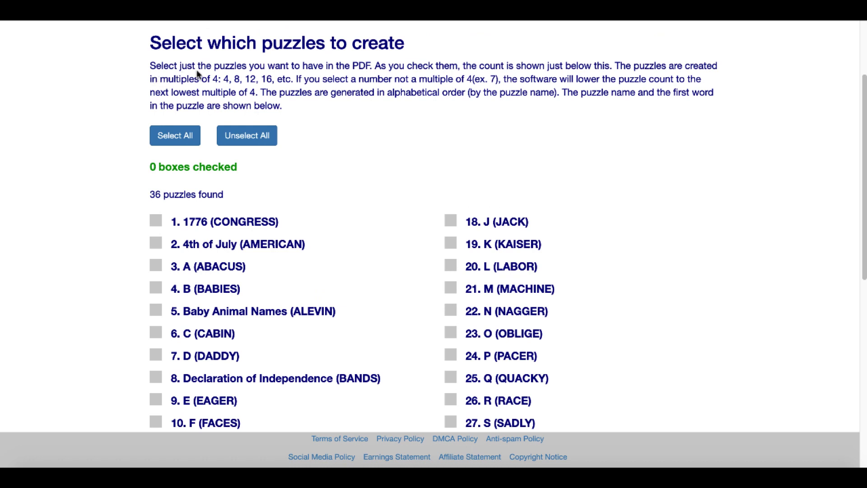
{"action": "left_click_drag", "start_coordinate": [225, 79], "coordinate": [286, 78]}
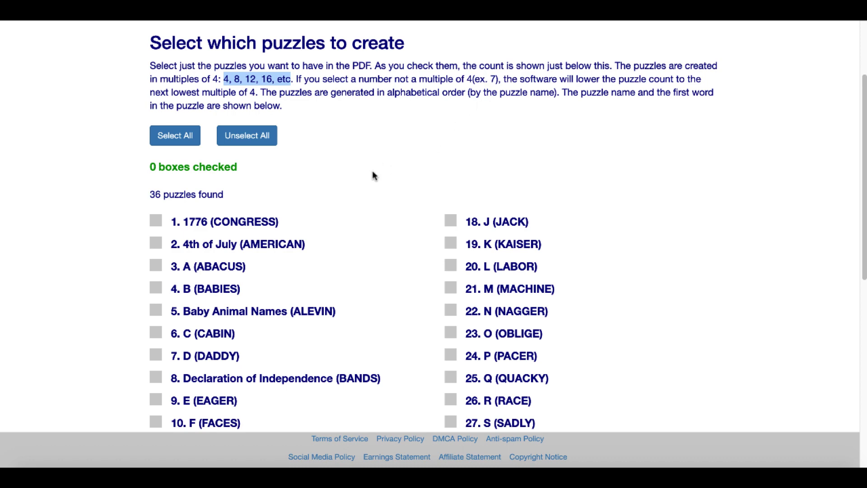
Select the puzzles 1776, 4th of July, A (ABACUS) and Baby Animal Names, and generate the word search PDF.
{"action": "scroll", "coordinate": [372, 174], "scroll_direction": "down", "scroll_amount": 3}
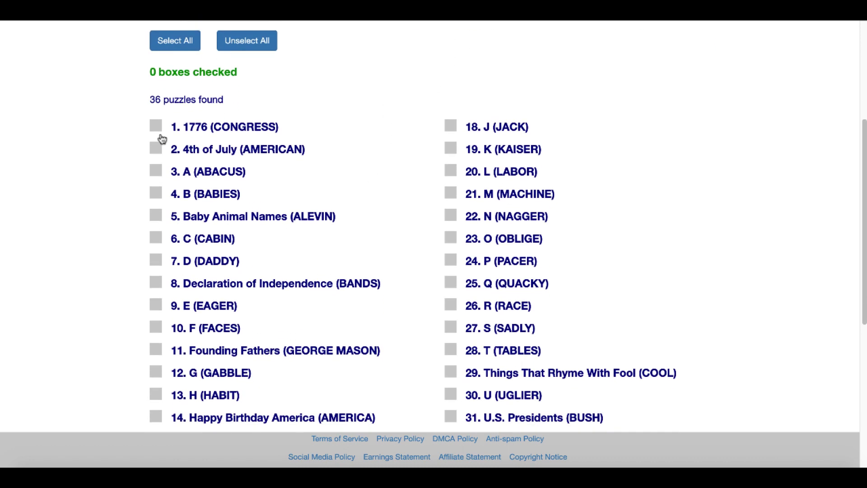
{"action": "left_click", "coordinate": [156, 128]}
{"action": "left_click", "coordinate": [155, 149]}
{"action": "left_click", "coordinate": [157, 173]}
{"action": "left_click", "coordinate": [158, 218]}
{"action": "scroll", "coordinate": [128, 276], "scroll_direction": "down", "scroll_amount": 3}
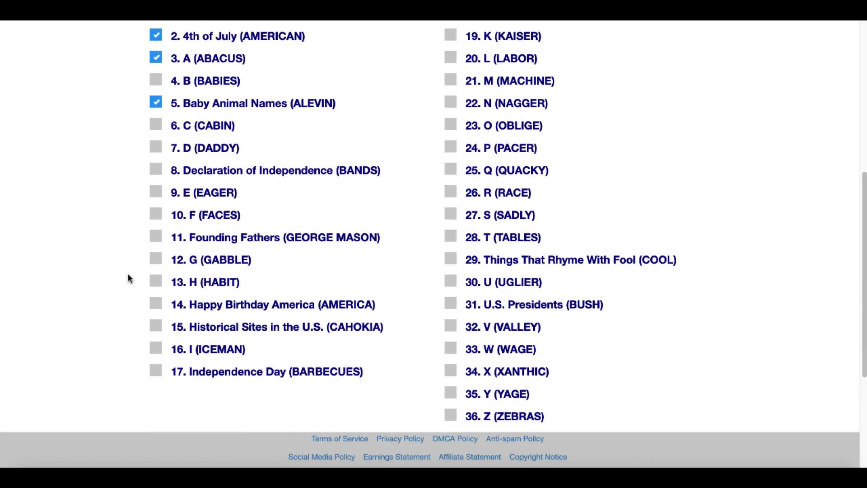
{"action": "scroll", "coordinate": [127, 277], "scroll_direction": "down", "scroll_amount": 3}
{"action": "left_click", "coordinate": [212, 339]}
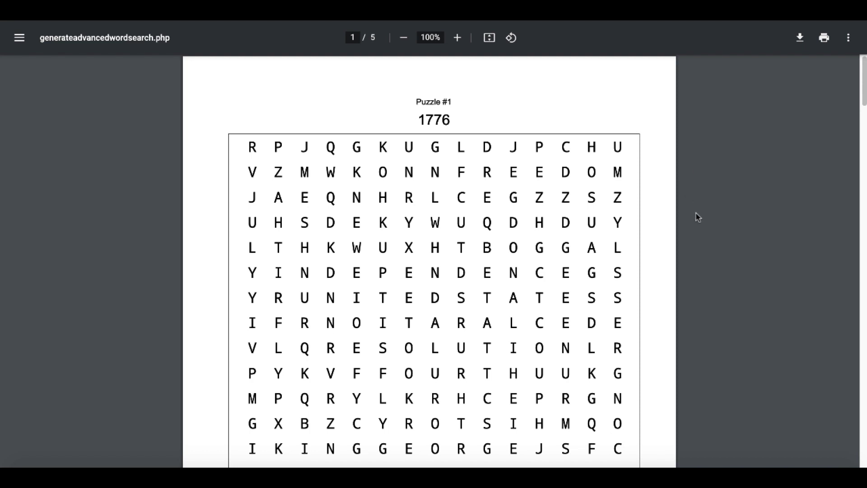
Examine the generated PDF's four puzzle pages, from 1776 to Baby Animal Names, including their titles, grids and word lists.
{"action": "scroll", "coordinate": [698, 217], "scroll_direction": "down", "scroll_amount": 1}
{"action": "left_click_drag", "start_coordinate": [455, 116], "coordinate": [419, 115]}
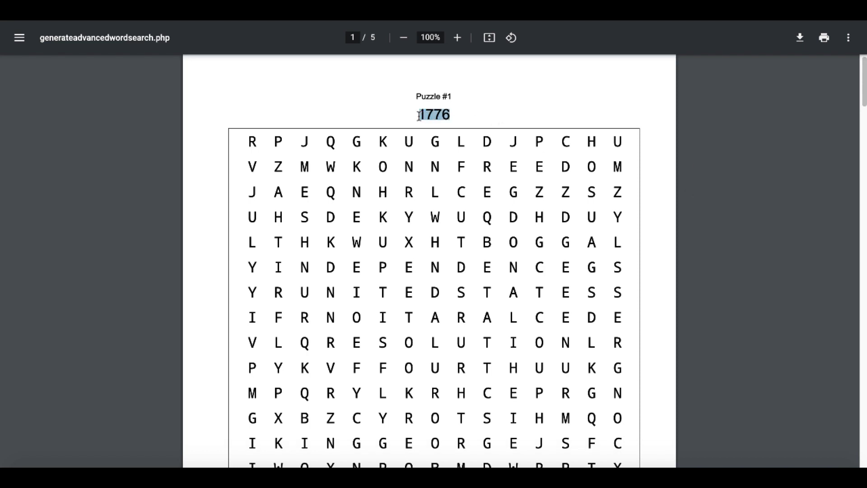
{"action": "scroll", "coordinate": [652, 212], "scroll_direction": "down", "scroll_amount": 5}
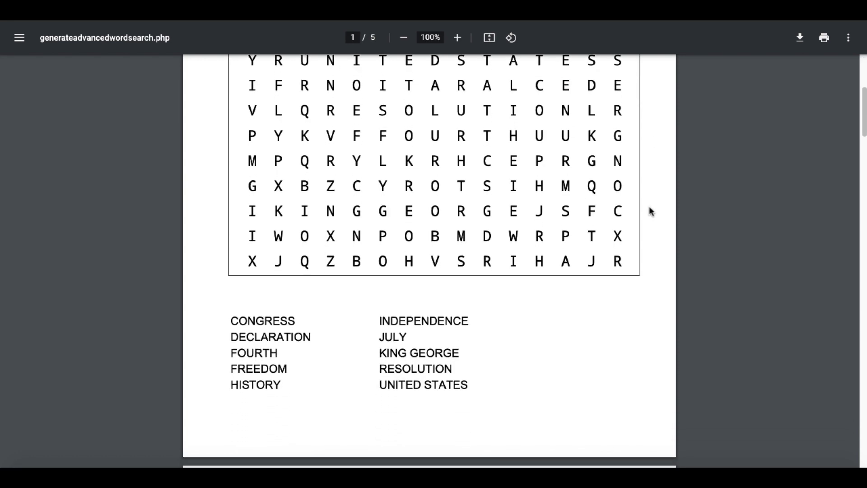
{"action": "scroll", "coordinate": [651, 211], "scroll_direction": "down", "scroll_amount": 12}
{"action": "scroll", "coordinate": [651, 211], "scroll_direction": "down", "scroll_amount": 10}
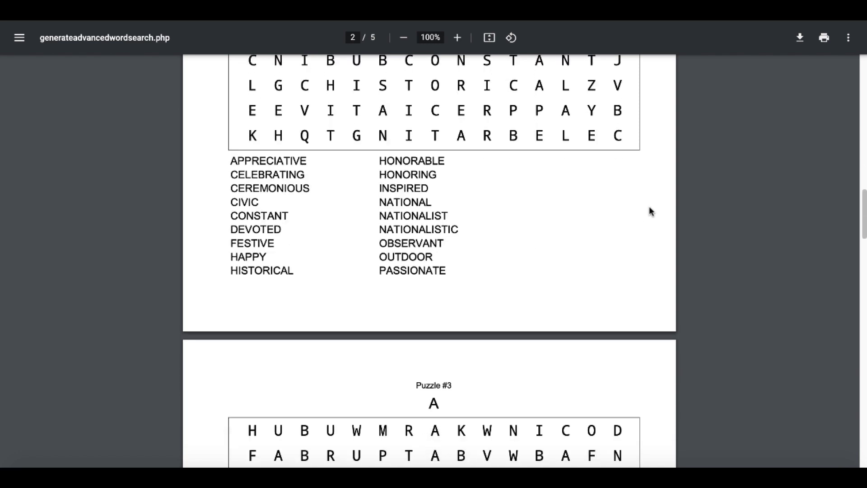
{"action": "scroll", "coordinate": [651, 211], "scroll_direction": "down", "scroll_amount": 9}
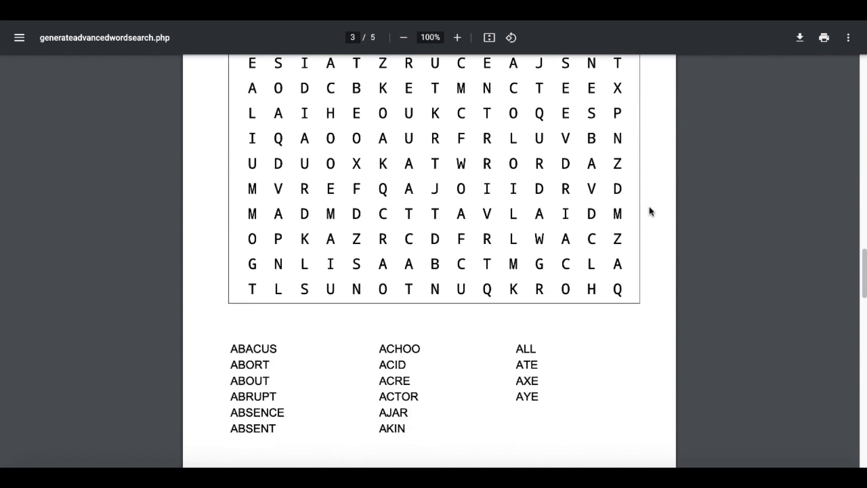
{"action": "scroll", "coordinate": [651, 212], "scroll_direction": "down", "scroll_amount": 2}
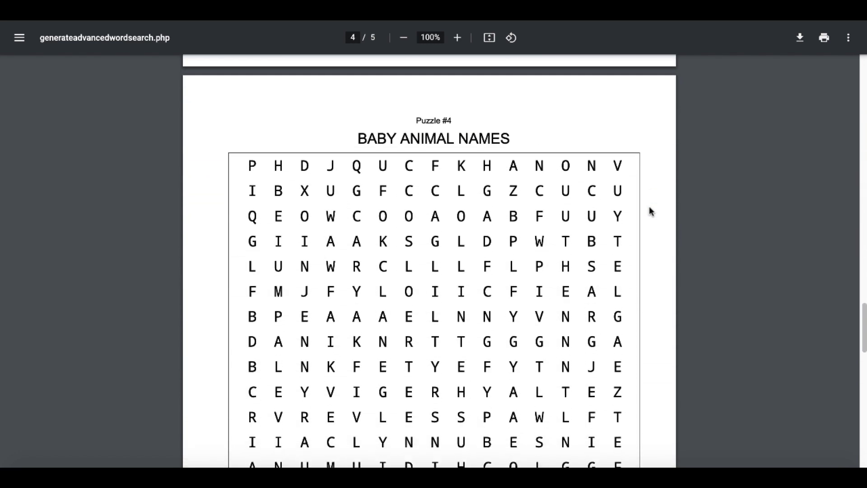
{"action": "scroll", "coordinate": [651, 212], "scroll_direction": "down", "scroll_amount": 3}
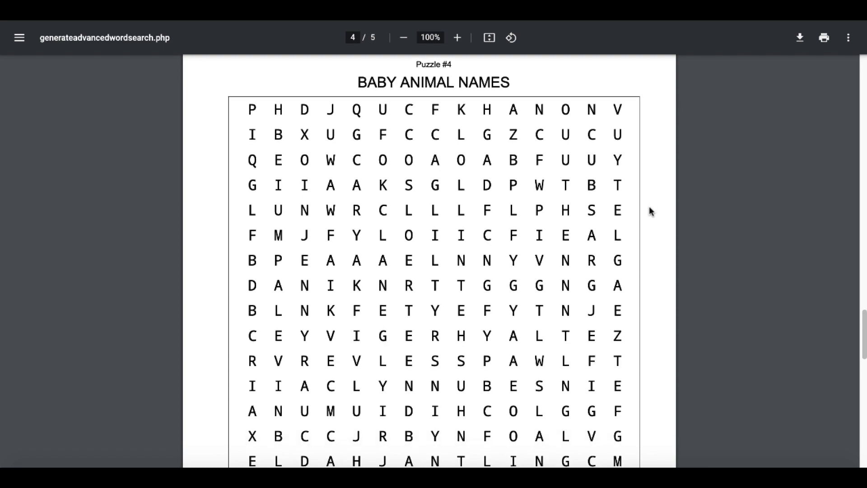
{"action": "scroll", "coordinate": [651, 212], "scroll_direction": "down", "scroll_amount": 10}
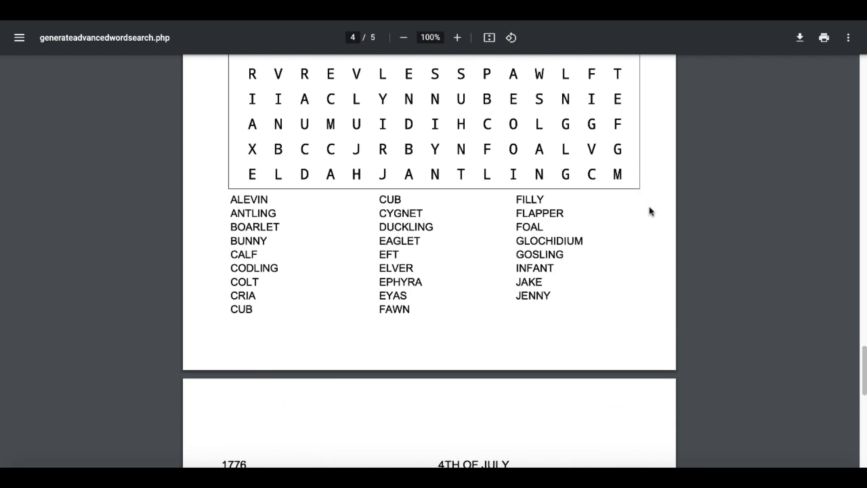
Examine the solutions page of the PDF, comparing the answer grids of all four puzzles.
{"action": "scroll", "coordinate": [652, 211], "scroll_direction": "down", "scroll_amount": 1}
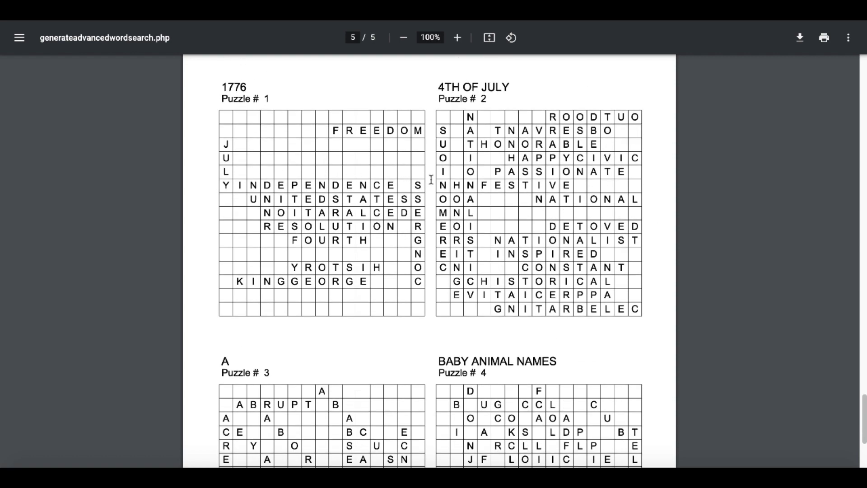
{"action": "scroll", "coordinate": [516, 197], "scroll_direction": "down", "scroll_amount": 4}
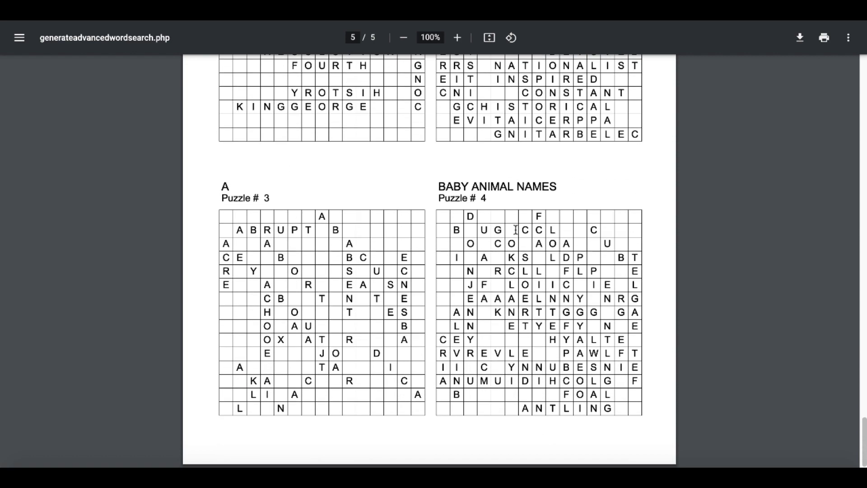
{"action": "scroll", "coordinate": [340, 243], "scroll_direction": "up", "scroll_amount": 5}
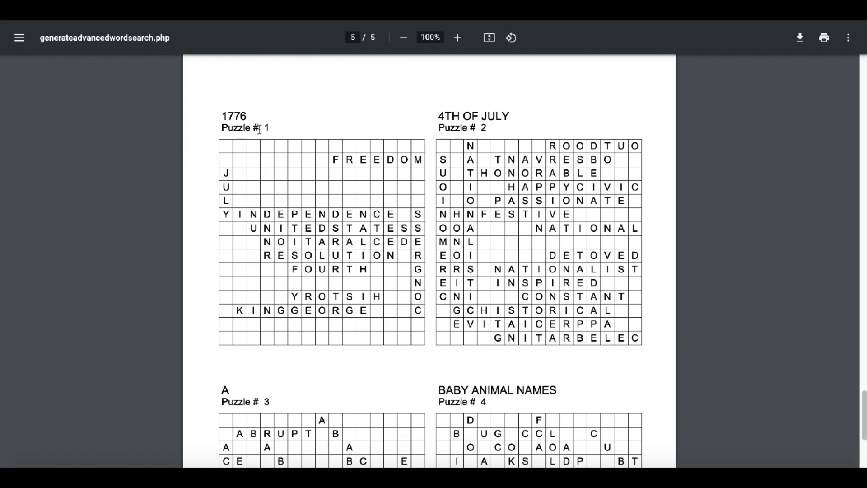
{"action": "scroll", "coordinate": [326, 335], "scroll_direction": "down", "scroll_amount": 3}
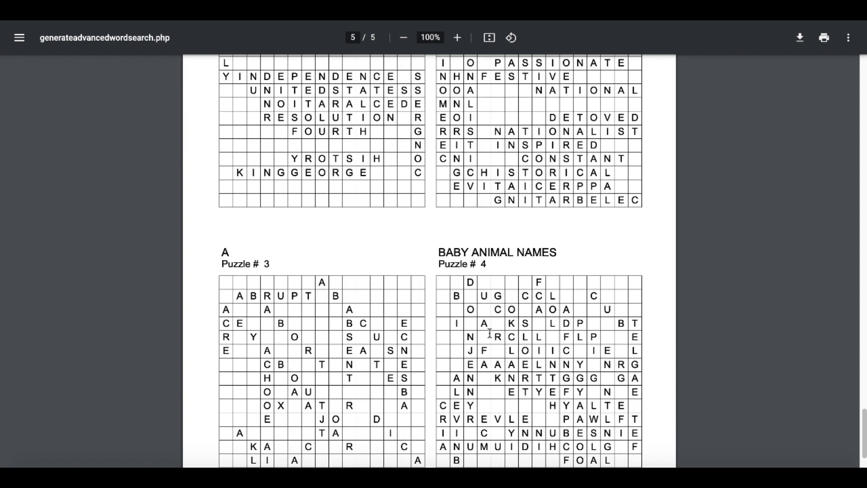
{"action": "scroll", "coordinate": [490, 334], "scroll_direction": "down", "scroll_amount": 2}
Review the puzzle pages again in reverse order, from Baby Animal Names back to 1776.
{"action": "scroll", "coordinate": [490, 333], "scroll_direction": "up", "scroll_amount": 15}
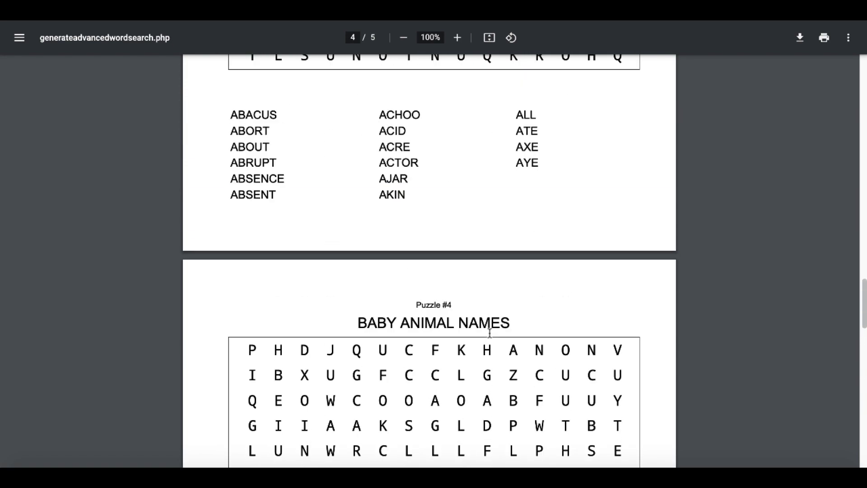
{"action": "scroll", "coordinate": [490, 333], "scroll_direction": "down", "scroll_amount": 5}
{"action": "scroll", "coordinate": [490, 334], "scroll_direction": "up", "scroll_amount": 10}
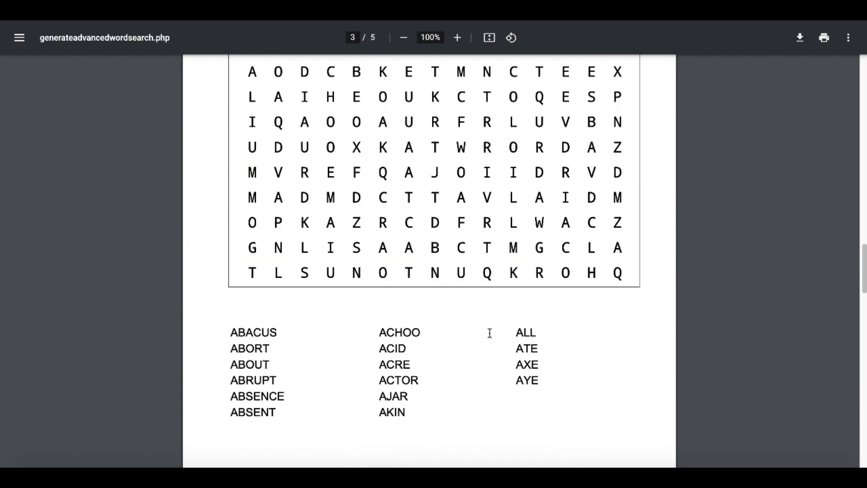
{"action": "scroll", "coordinate": [490, 333], "scroll_direction": "up", "scroll_amount": 14}
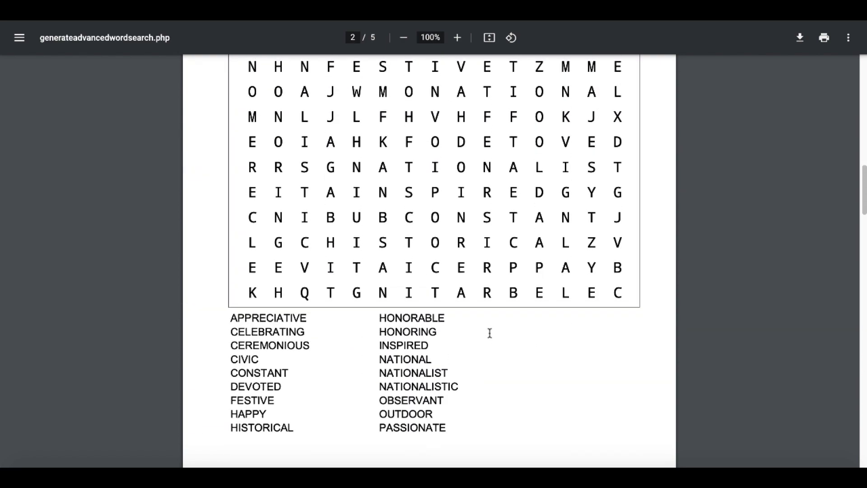
{"action": "scroll", "coordinate": [490, 333], "scroll_direction": "up", "scroll_amount": 15}
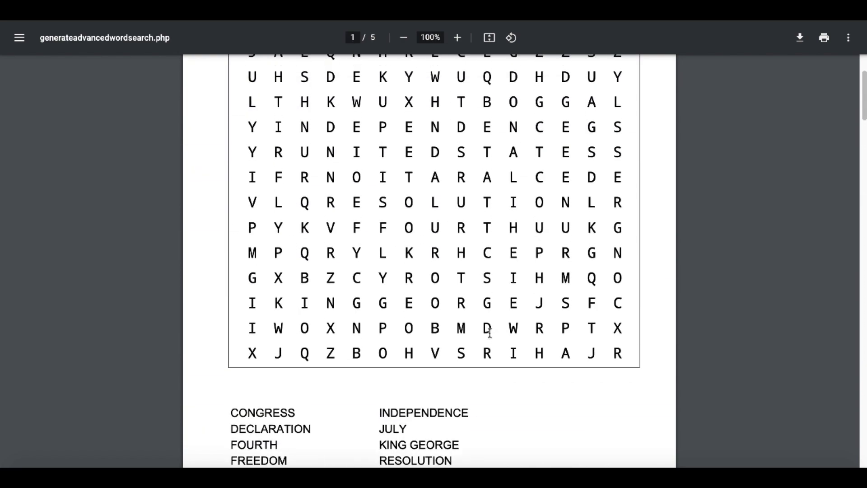
{"action": "scroll", "coordinate": [490, 334], "scroll_direction": "up", "scroll_amount": 3}
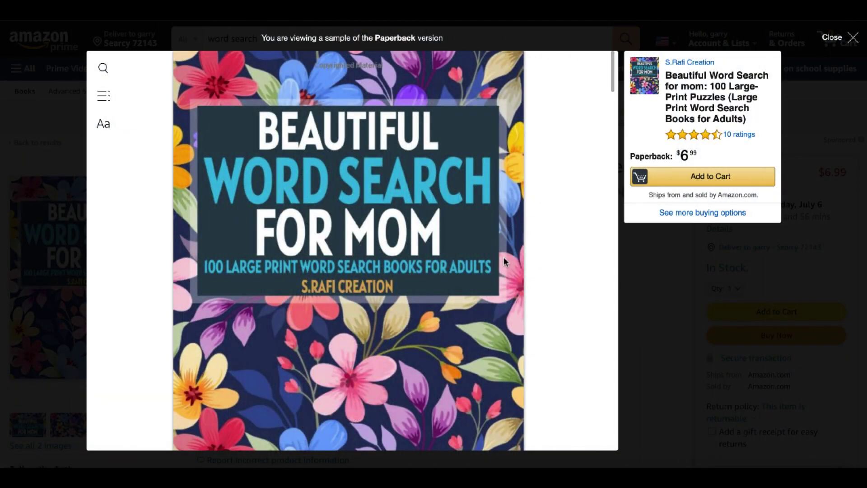
Switch to the Amazon sample of Beautiful Word Search for mom and compare its puzzle pages with the generated 1776 puzzle.
{"action": "scroll", "coordinate": [505, 261], "scroll_direction": "down", "scroll_amount": 8}
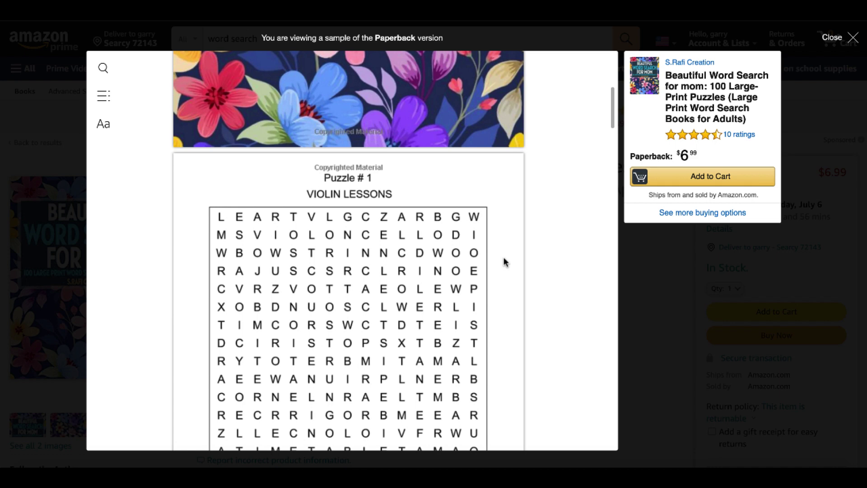
{"action": "scroll", "coordinate": [505, 262], "scroll_direction": "down", "scroll_amount": 2}
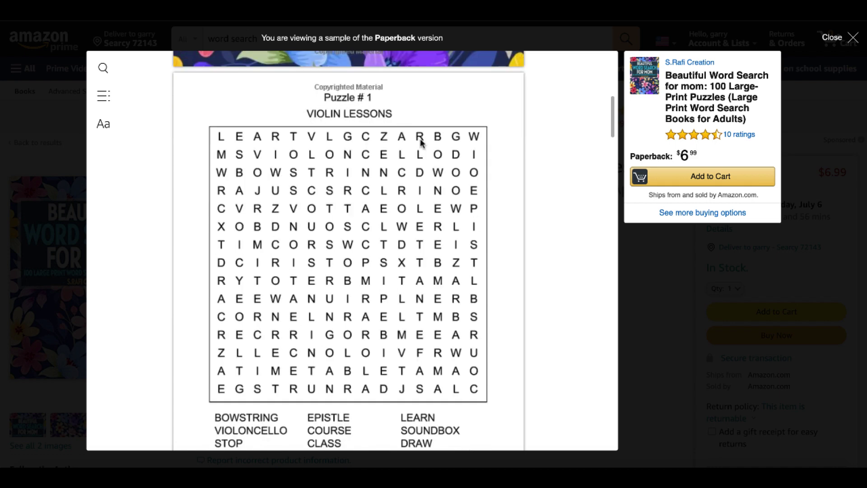
{"action": "scroll", "coordinate": [420, 142], "scroll_direction": "down", "scroll_amount": 20}
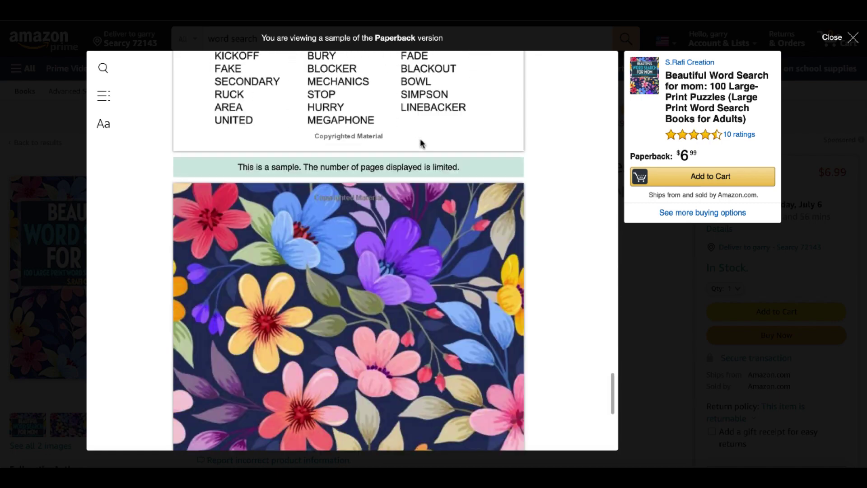
{"action": "scroll", "coordinate": [420, 143], "scroll_direction": "down", "scroll_amount": 5}
{"action": "scroll", "coordinate": [420, 143], "scroll_direction": "up", "scroll_amount": 20}
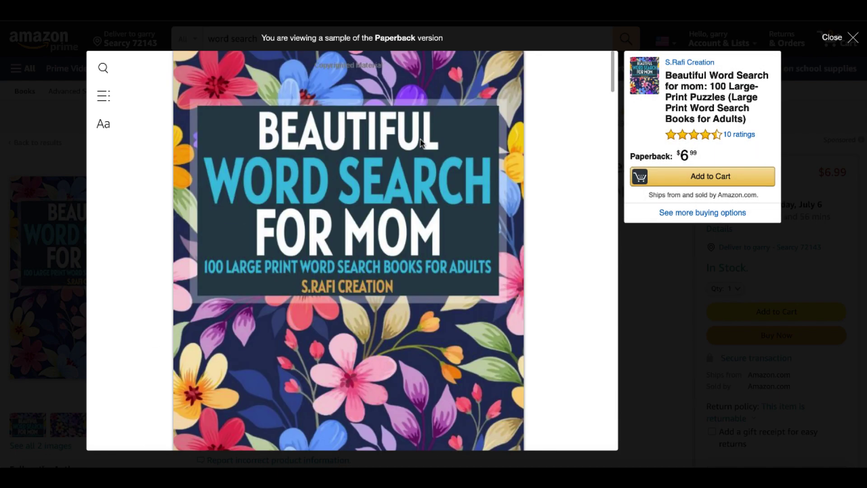
{"action": "scroll", "coordinate": [497, 187], "scroll_direction": "down", "scroll_amount": 12}
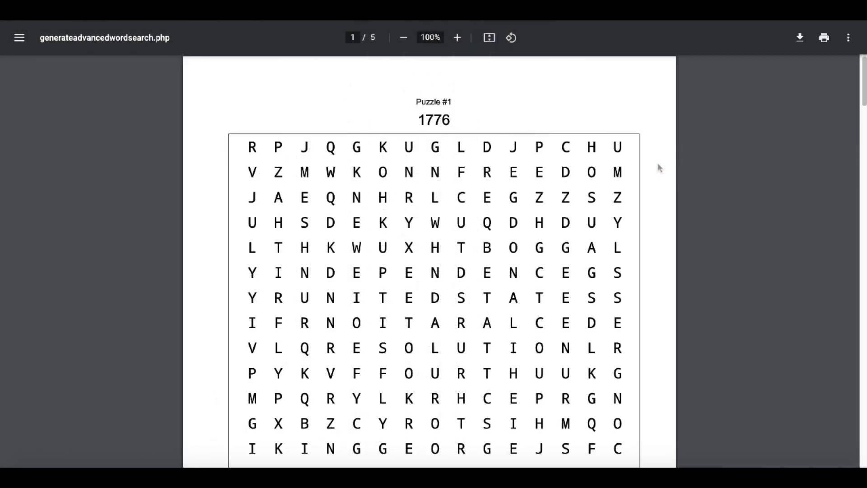
{"action": "scroll", "coordinate": [659, 167], "scroll_direction": "down", "scroll_amount": 4}
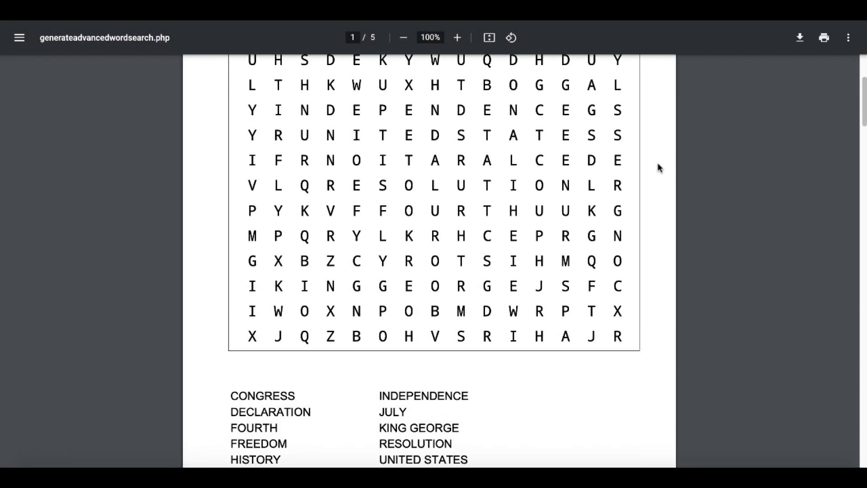
{"action": "scroll", "coordinate": [658, 167], "scroll_direction": "down", "scroll_amount": 3}
{"action": "scroll", "coordinate": [658, 167], "scroll_direction": "up", "scroll_amount": 6}
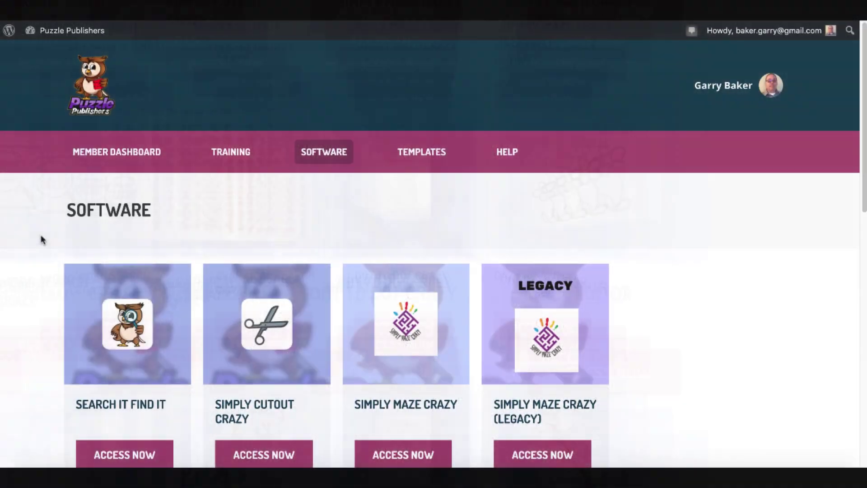
Switch to the Puzzle Publishers software page, open Word Search Crazy and bring its puzzle settings into view.
{"action": "scroll", "coordinate": [41, 239], "scroll_direction": "down", "scroll_amount": 2}
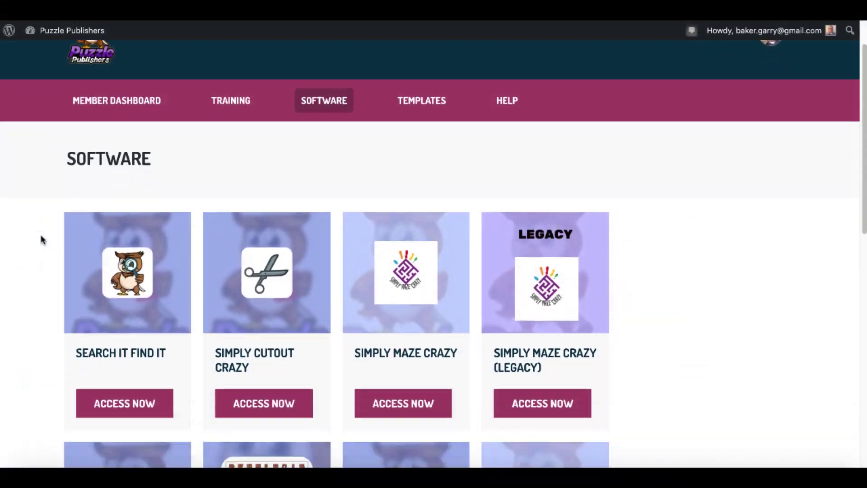
{"action": "scroll", "coordinate": [40, 239], "scroll_direction": "down", "scroll_amount": 6}
{"action": "left_click", "coordinate": [125, 358]}
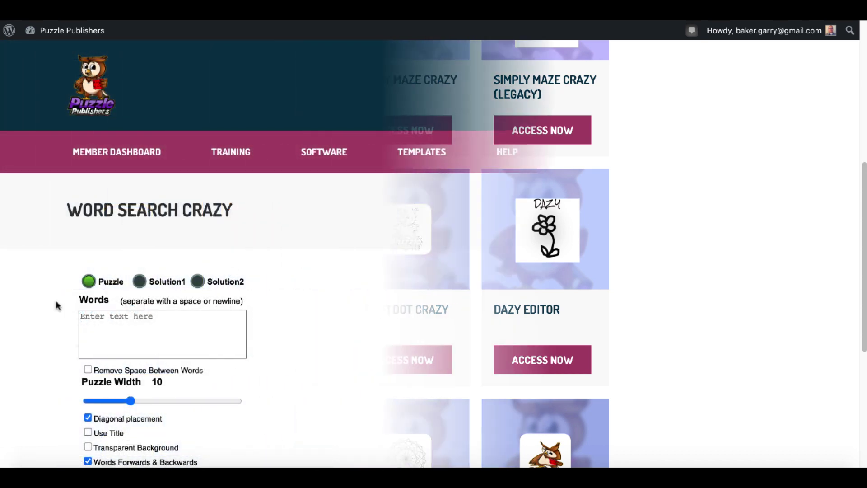
{"action": "scroll", "coordinate": [58, 306], "scroll_direction": "down", "scroll_amount": 3}
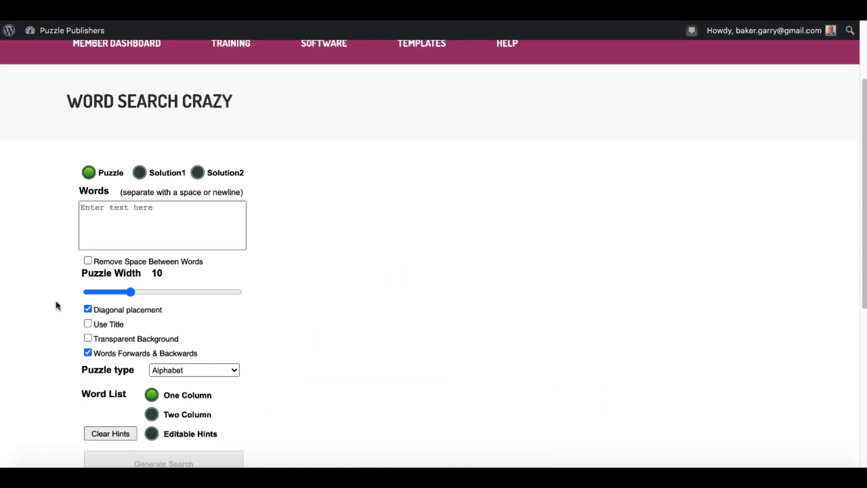
{"action": "scroll", "coordinate": [58, 305], "scroll_direction": "down", "scroll_amount": 2}
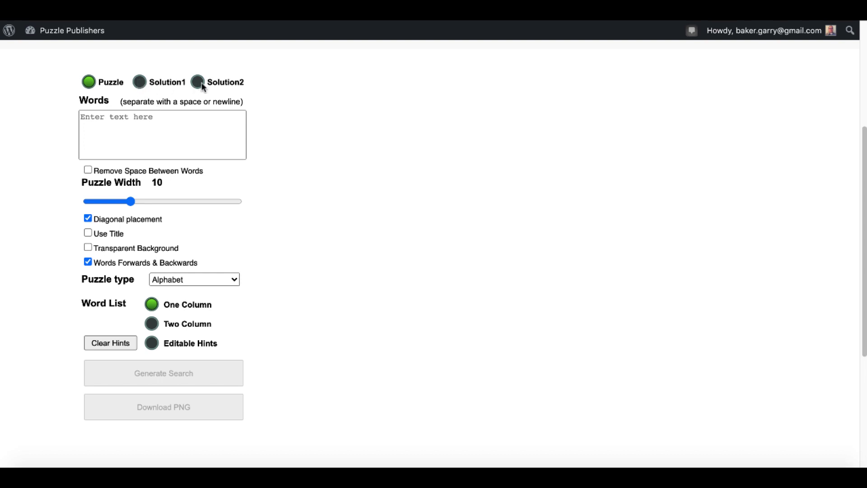
Copy the selected words alevin through ephyra from Baby Animal Names.txt in TextEdit and paste them as the Word Search Crazy words.
{"action": "left_click", "coordinate": [109, 121]}
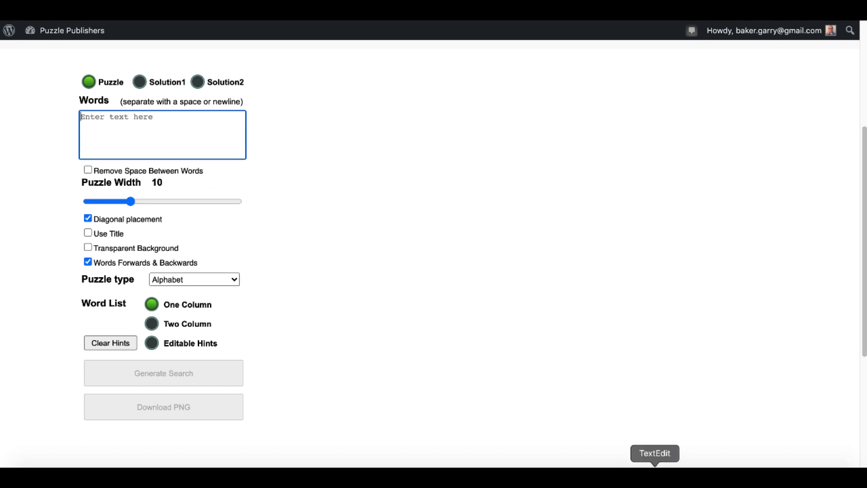
{"action": "left_click", "coordinate": [655, 473]}
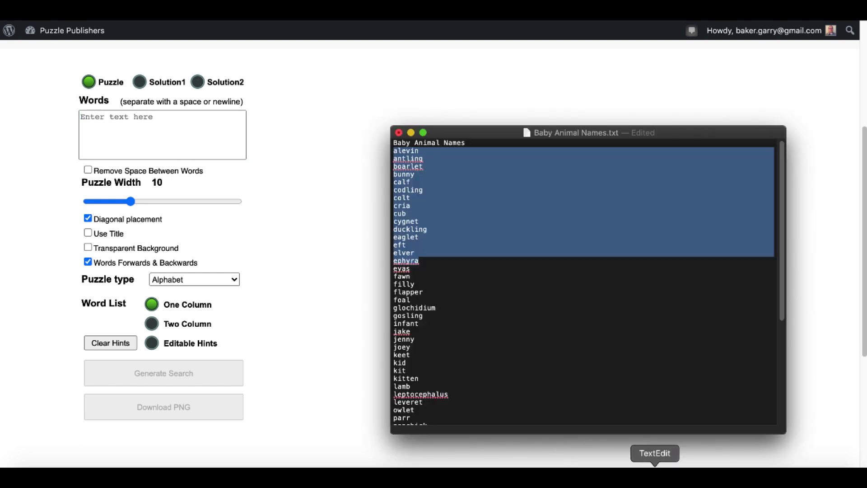
{"action": "right_click", "coordinate": [418, 204]}
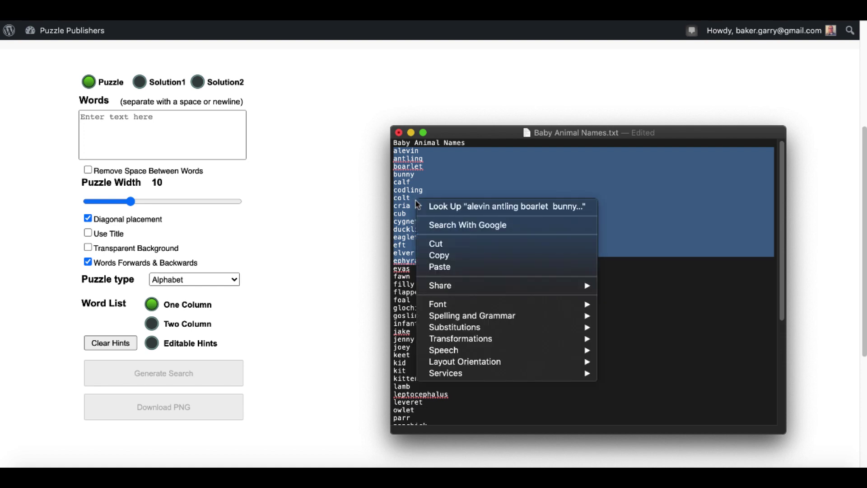
{"action": "left_click", "coordinate": [448, 258]}
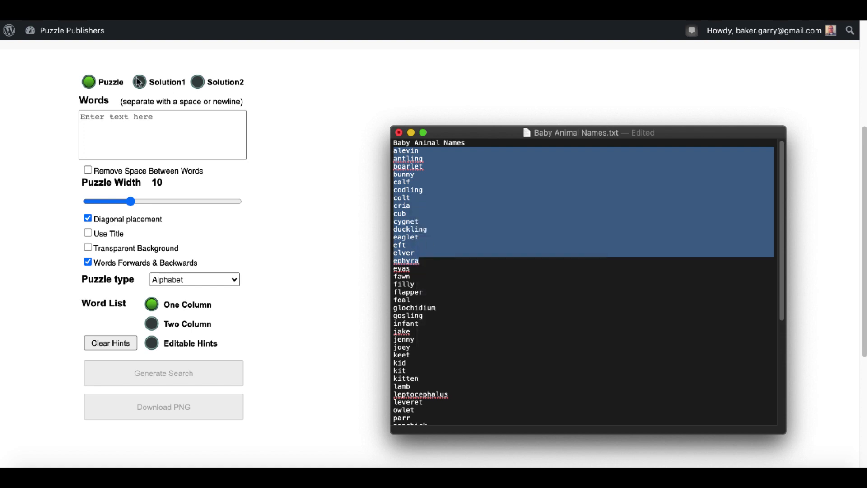
{"action": "left_click", "coordinate": [100, 113]}
{"action": "key", "text": "super+v"}
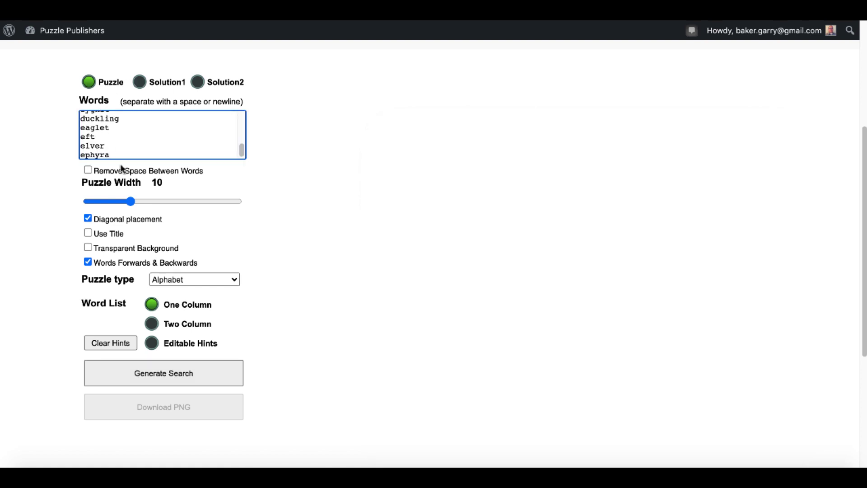
Enable removing spaces between words, set the puzzle width to 12, and generate the word search.
{"action": "left_click", "coordinate": [88, 170]}
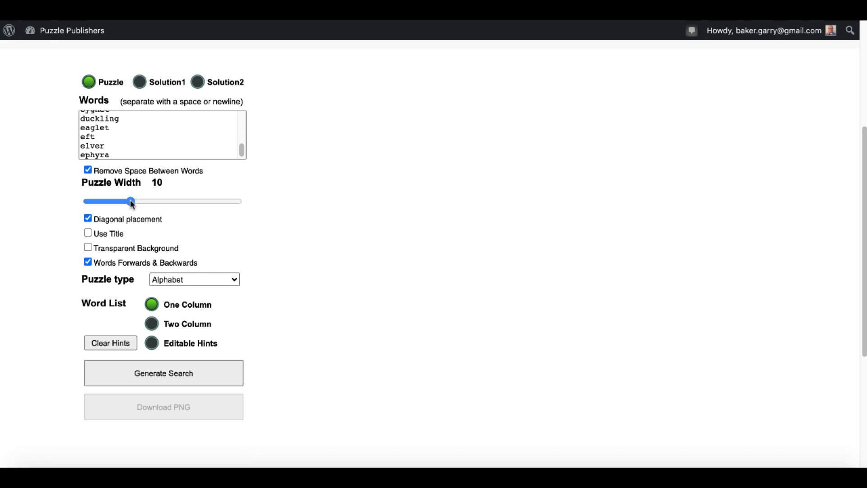
{"action": "left_click_drag", "start_coordinate": [131, 202], "coordinate": [148, 202]}
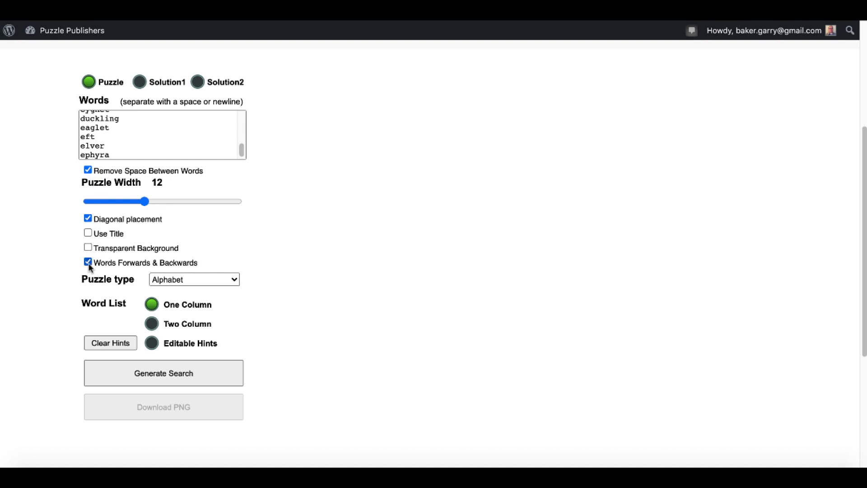
{"action": "left_click", "coordinate": [144, 371]}
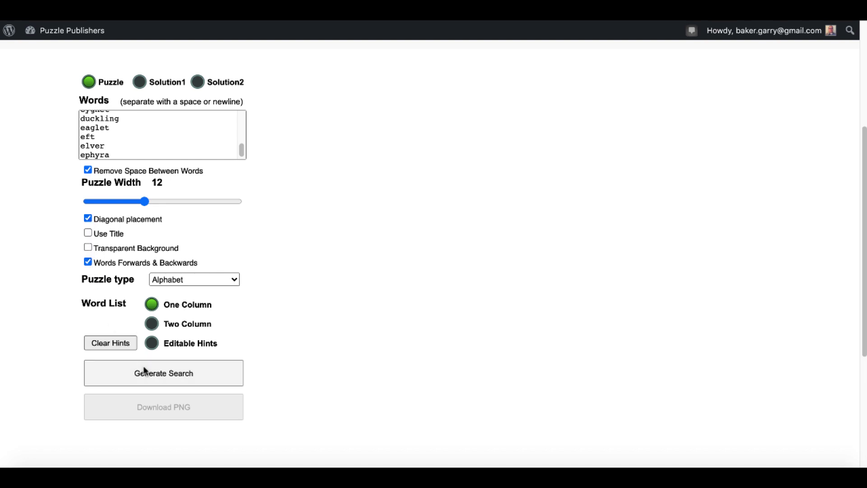
Generate the word search from the pasted words, try the two-column word list, and switch to editable hints.
{"action": "left_click", "coordinate": [144, 371]}
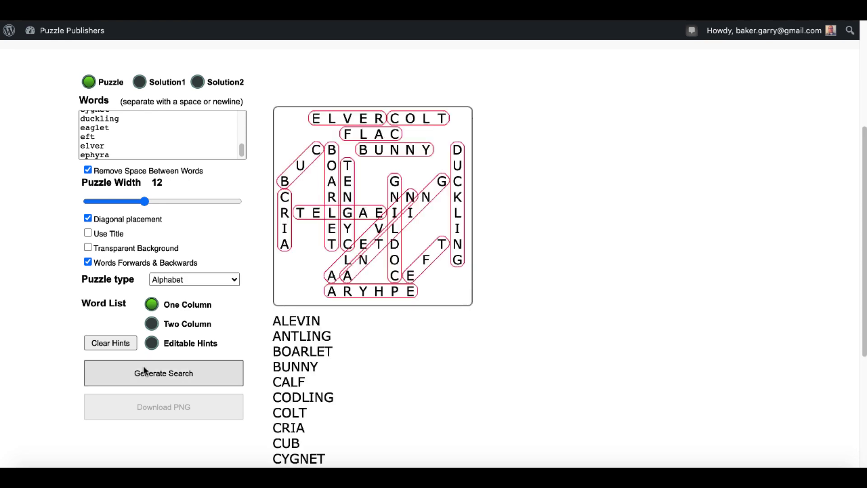
{"action": "scroll", "coordinate": [413, 335], "scroll_direction": "down", "scroll_amount": 2}
{"action": "scroll", "coordinate": [413, 335], "scroll_direction": "down", "scroll_amount": 2}
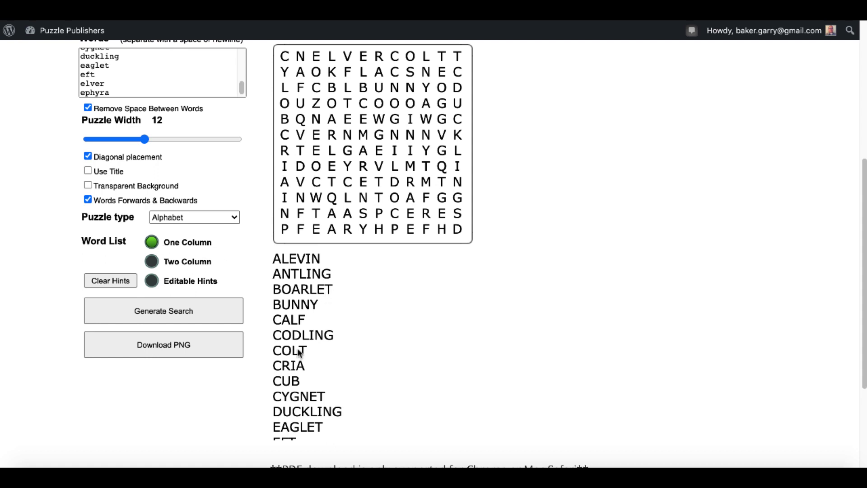
{"action": "left_click", "coordinate": [153, 262]}
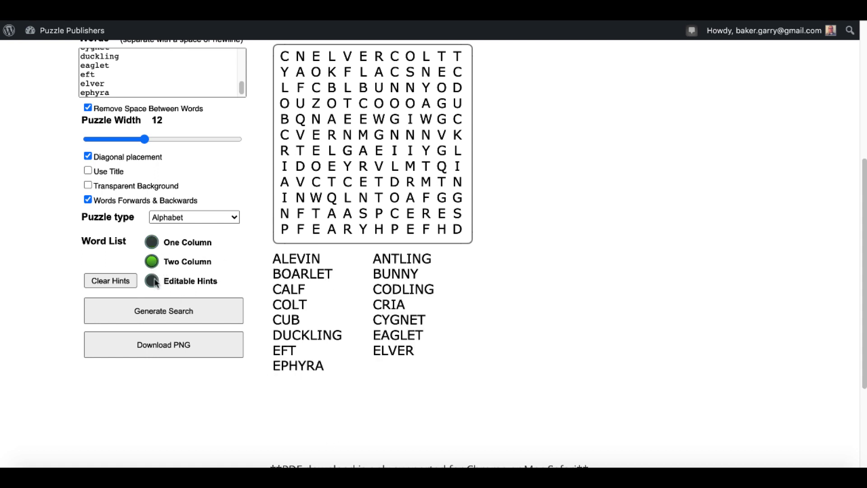
{"action": "left_click", "coordinate": [153, 281]}
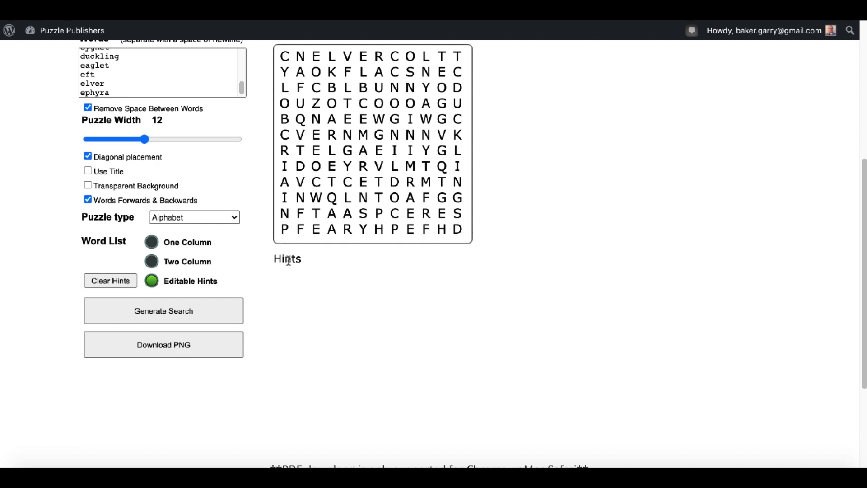
{"action": "scroll", "coordinate": [288, 261], "scroll_direction": "up", "scroll_amount": 1}
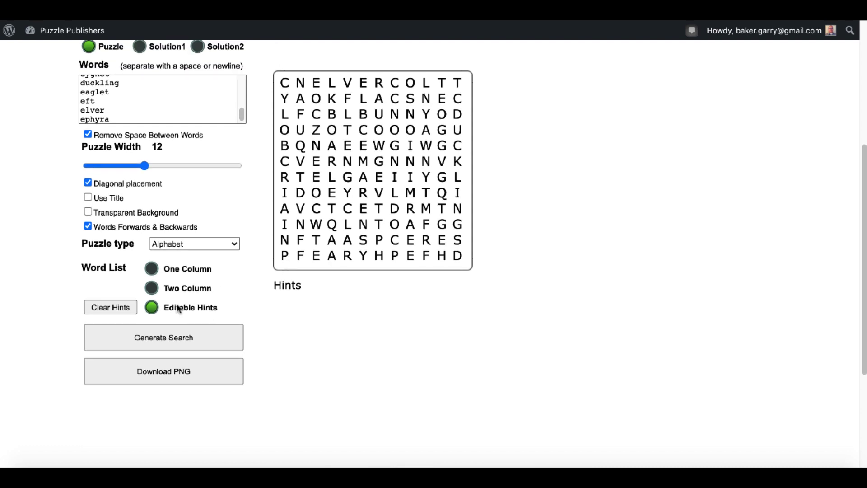
Preview the Solution1 version of the word search and return to the puzzle version.
{"action": "left_click", "coordinate": [141, 50]}
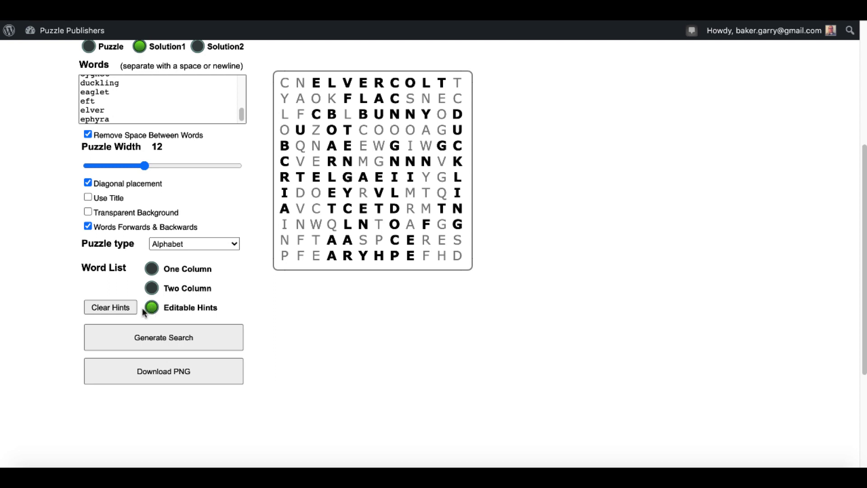
{"action": "left_click", "coordinate": [91, 48]}
{"action": "scroll", "coordinate": [97, 58], "scroll_direction": "up", "scroll_amount": 1}
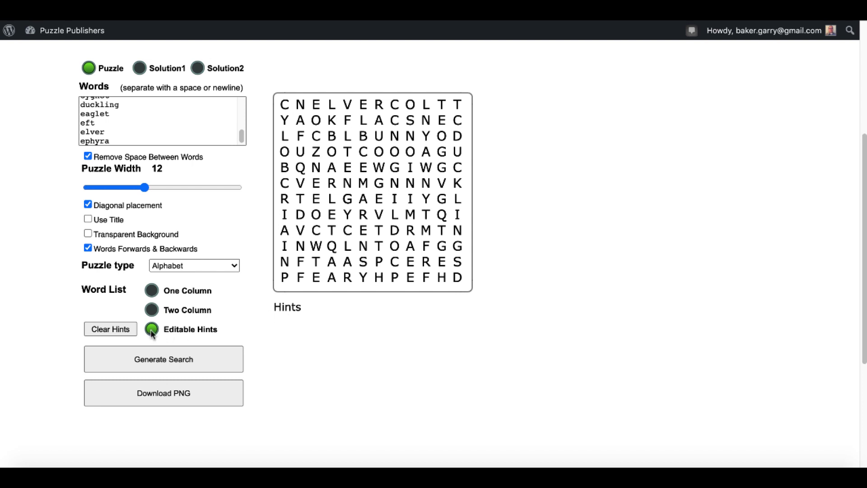
Replace the placeholder hint below the grid with "Another name for a rabbit".
{"action": "left_click", "coordinate": [299, 311]}
{"action": "double_click", "coordinate": [295, 309]}
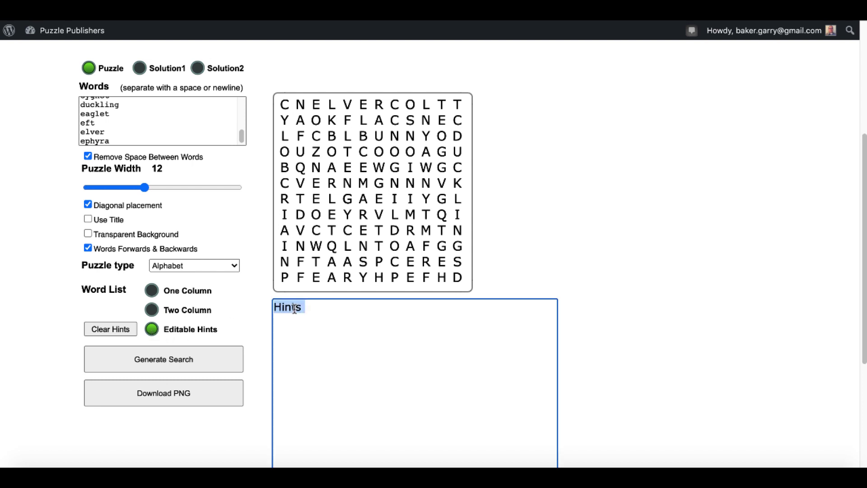
{"action": "type", "text": "Another name for a a"}
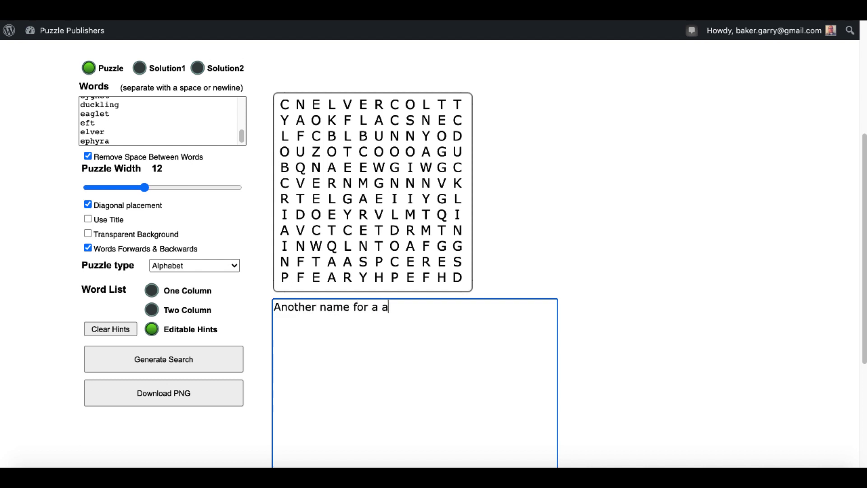
{"action": "key", "text": "BackSpace"}
{"action": "type", "text": "rabbit"}
{"action": "left_click", "coordinate": [271, 313]}
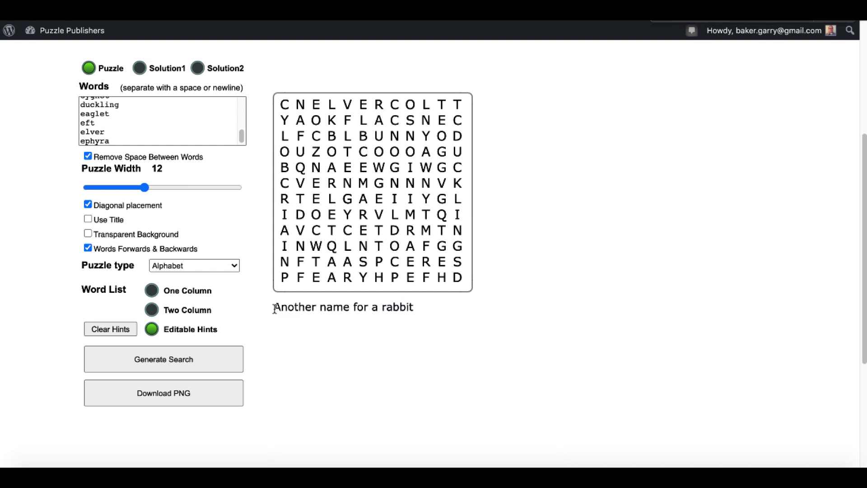
{"action": "left_click", "coordinate": [320, 308]}
{"action": "key", "text": "Right"}
{"action": "key", "text": "Right"}
{"action": "key", "text": "Right"}
{"action": "key", "text": "Right"}
{"action": "key", "text": "Right"}
{"action": "key", "text": "Right"}
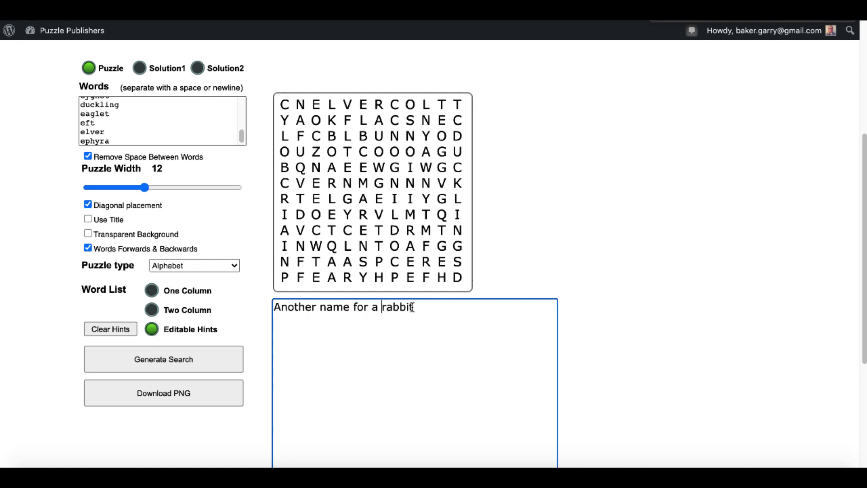
{"action": "left_click_drag", "start_coordinate": [412, 307], "coordinate": [273, 308]}
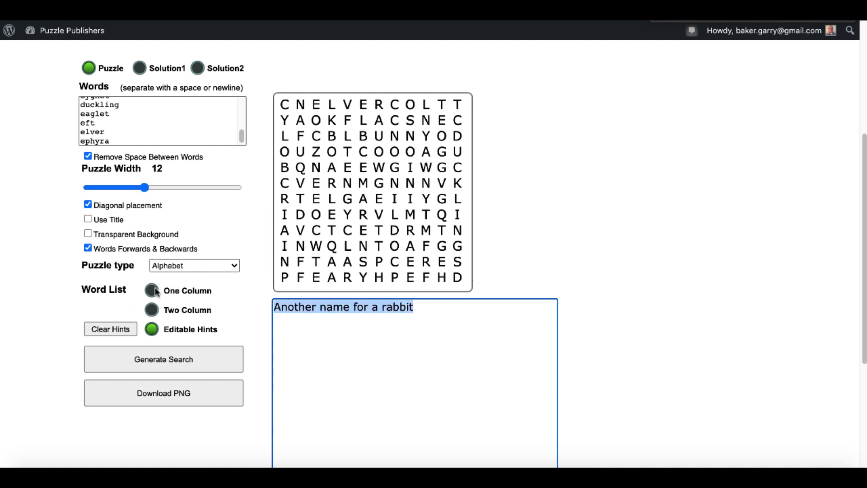
Compare the two-column word list with the editable hints under the grid, ending on the editable hints.
{"action": "left_click", "coordinate": [153, 309]}
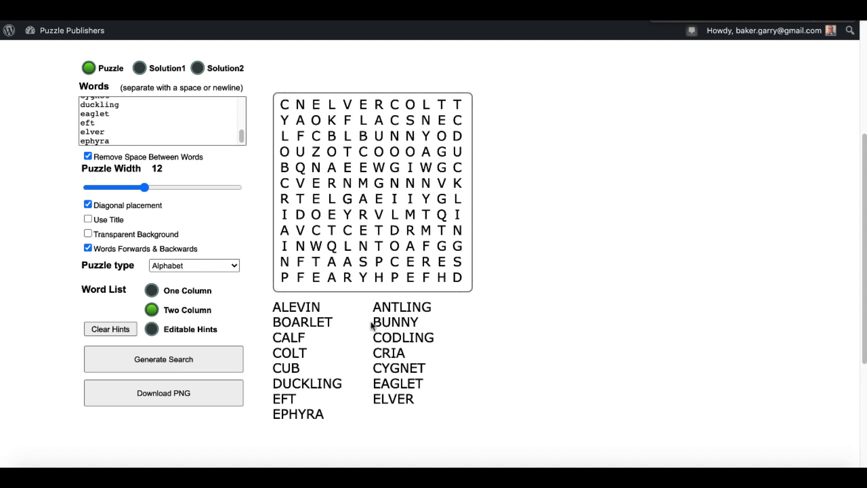
{"action": "left_click", "coordinate": [152, 330]}
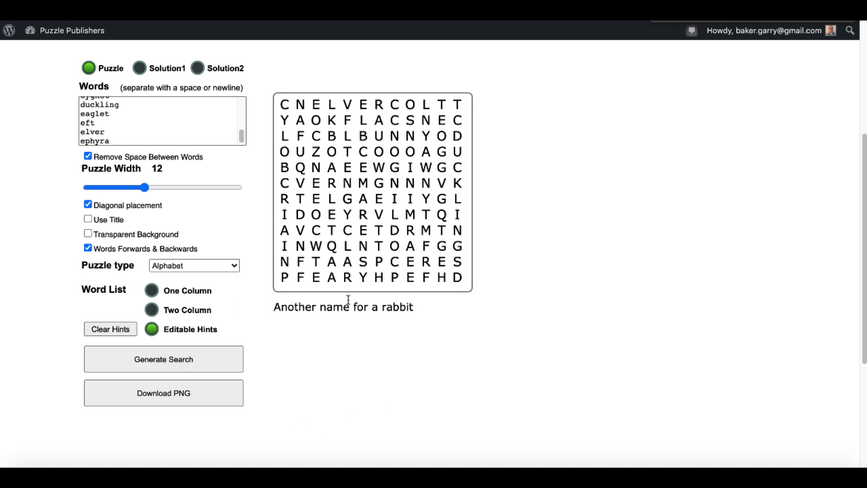
{"action": "left_click", "coordinate": [153, 310]}
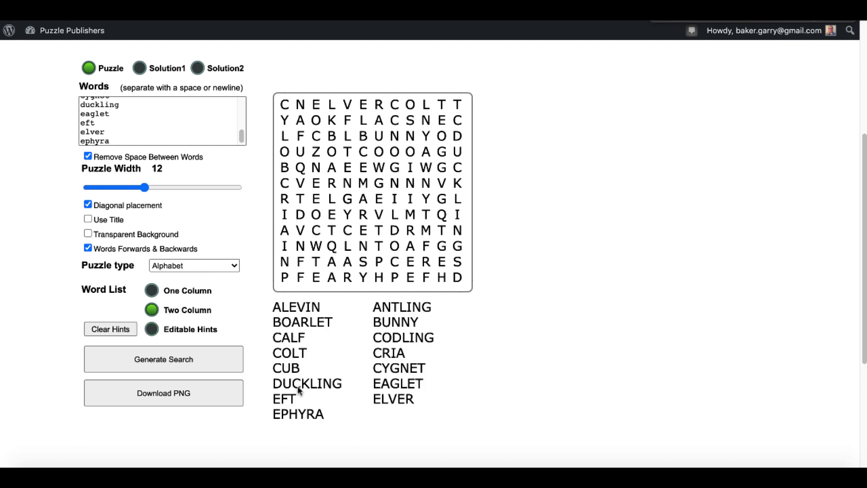
{"action": "left_click", "coordinate": [150, 331]}
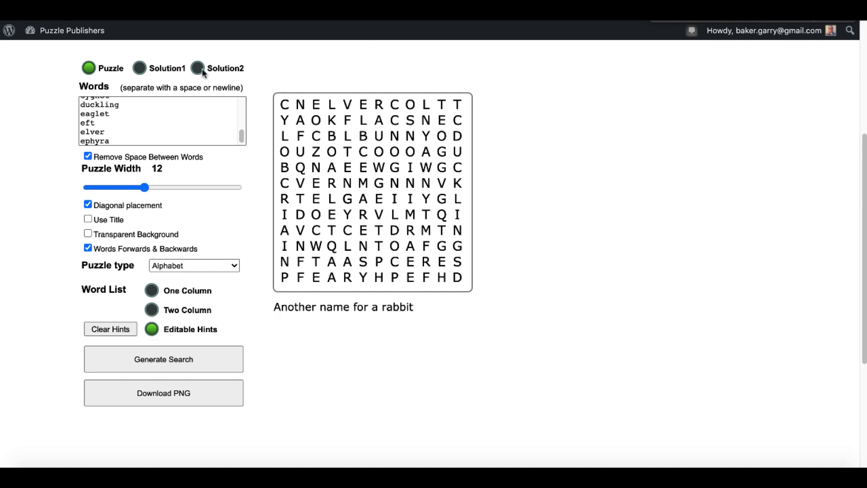
Compare the Solution1 and Solution2 styles of the word search and return to the puzzle version.
{"action": "left_click", "coordinate": [140, 69]}
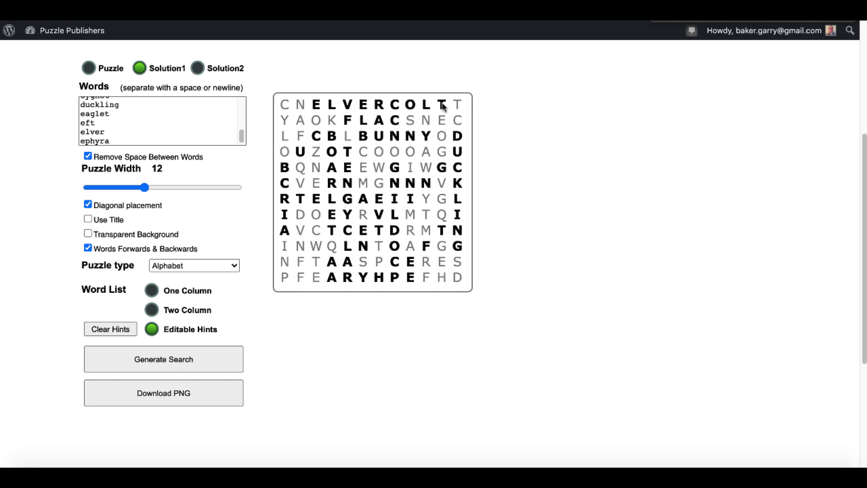
{"action": "left_click", "coordinate": [197, 69]}
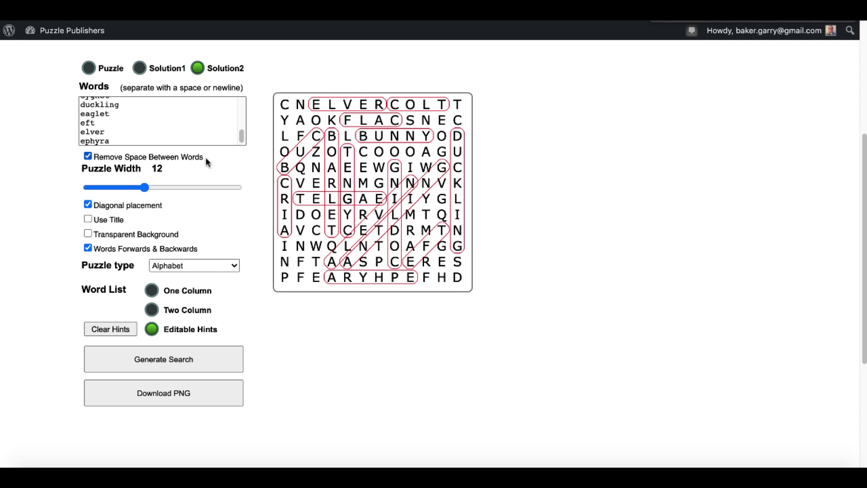
{"action": "left_click", "coordinate": [139, 70]}
{"action": "left_click", "coordinate": [107, 71]}
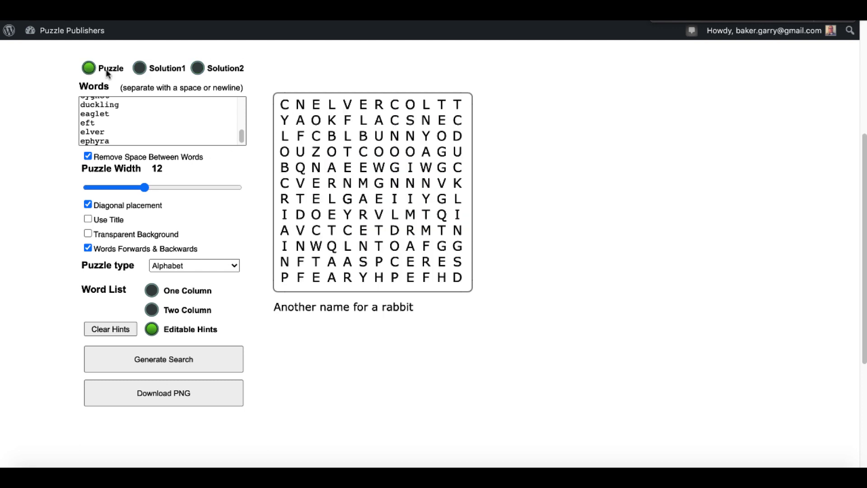
Enable the puzzle title and set it to "Baby Animal Names".
{"action": "left_click", "coordinate": [88, 219]}
{"action": "triple_click", "coordinate": [367, 63]}
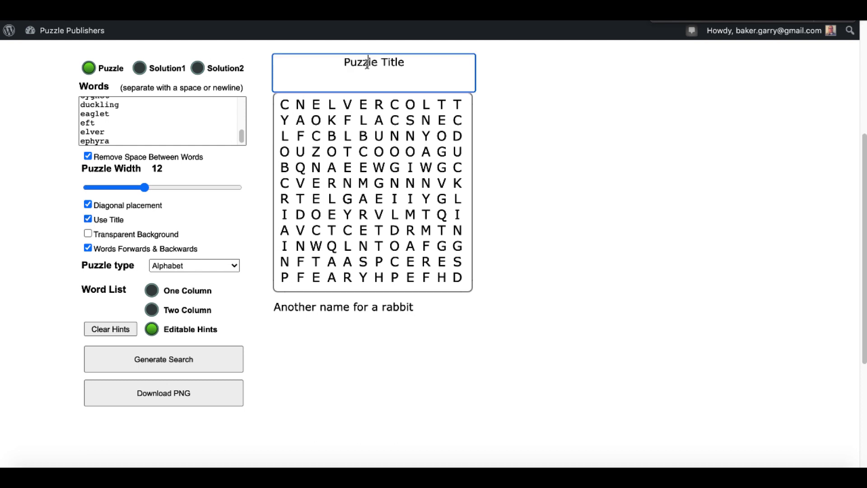
{"action": "type", "text": "Baby "}
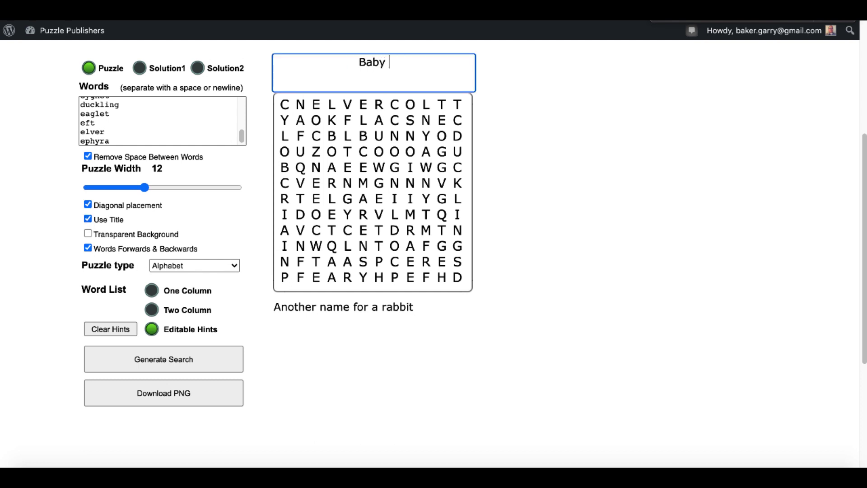
{"action": "type", "text": "Animal Names"}
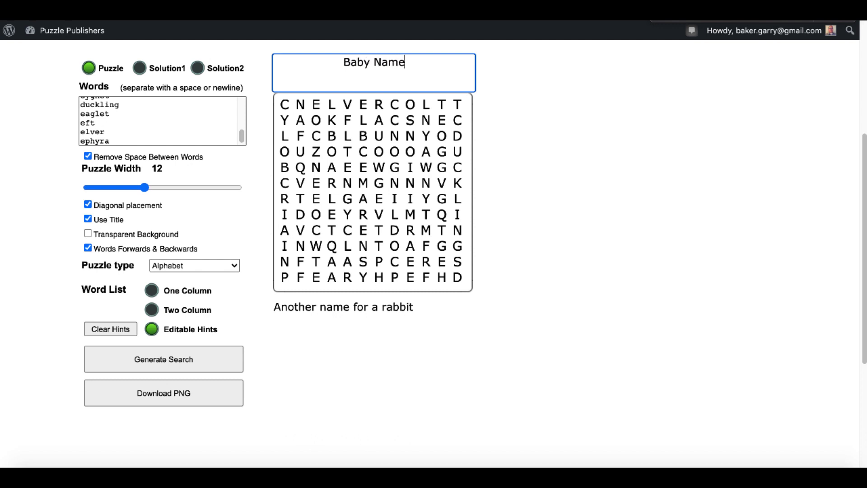
{"action": "left_click", "coordinate": [508, 159]}
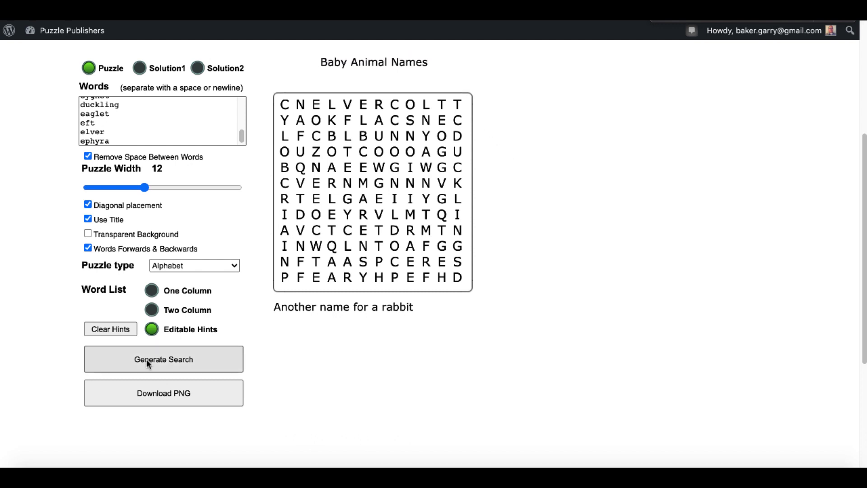
Download the titled puzzle as a PNG, and download its Solution1 version as a PNG as well.
{"action": "left_click", "coordinate": [165, 396]}
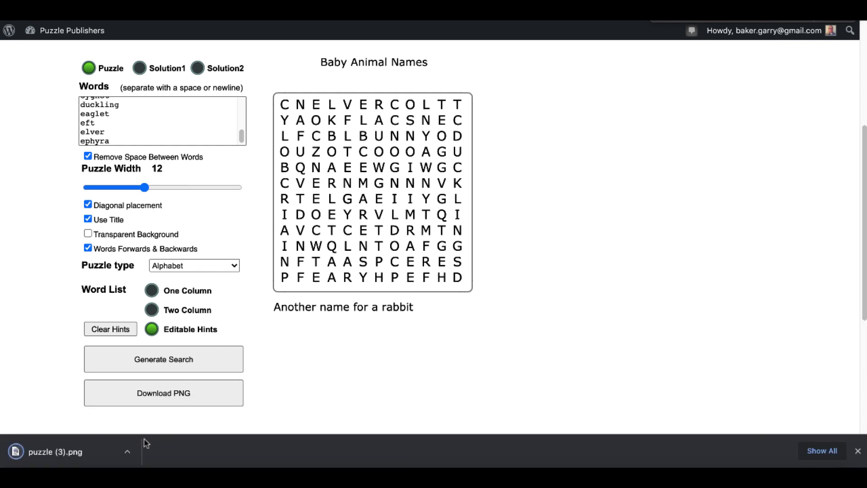
{"action": "left_click", "coordinate": [127, 452]}
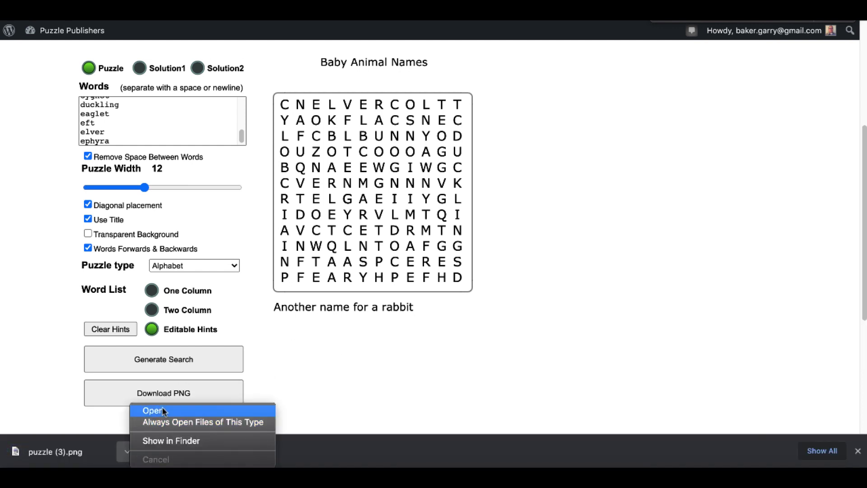
{"action": "left_click", "coordinate": [288, 365]}
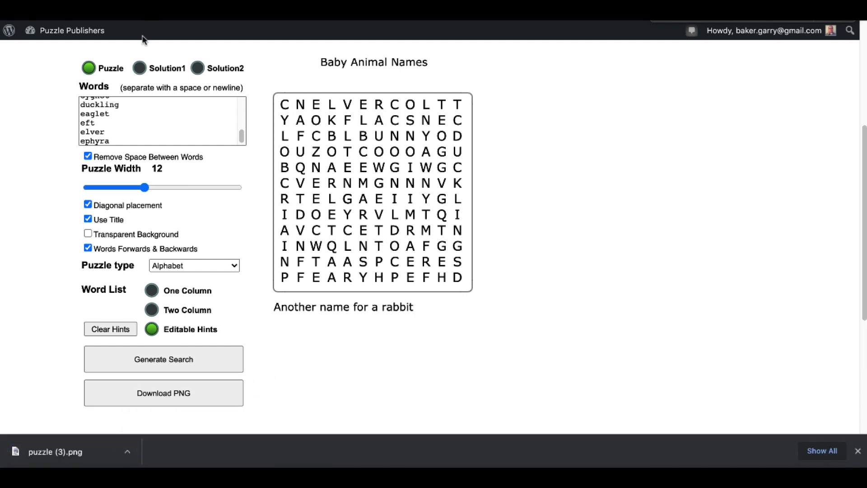
{"action": "left_click", "coordinate": [141, 68]}
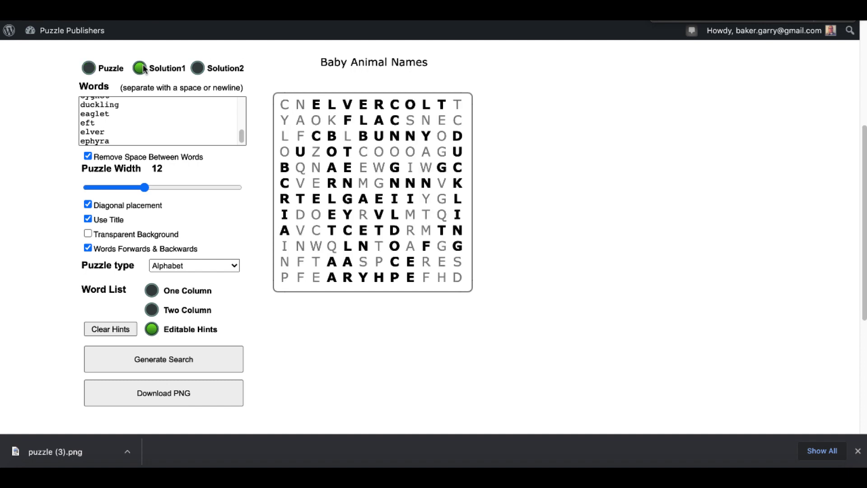
{"action": "left_click", "coordinate": [153, 393]}
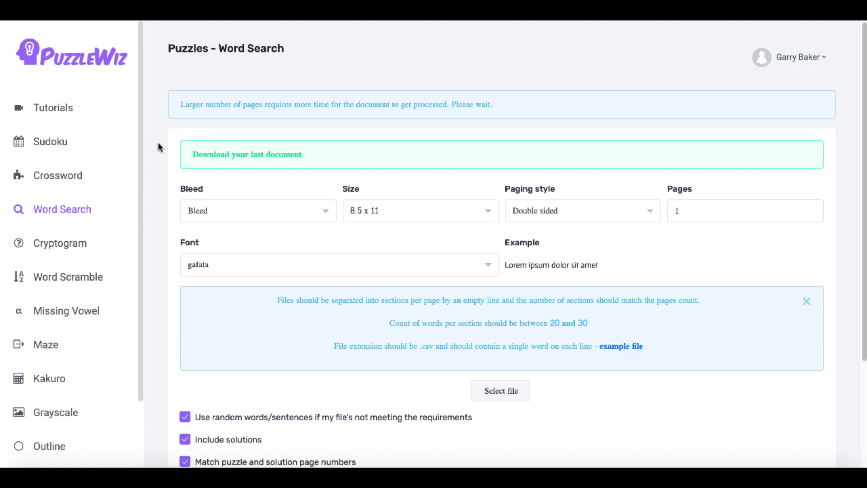
Set the PuzzleWiz word search font to cambay and review the remaining document options.
{"action": "scroll", "coordinate": [164, 230], "scroll_direction": "down", "scroll_amount": 2}
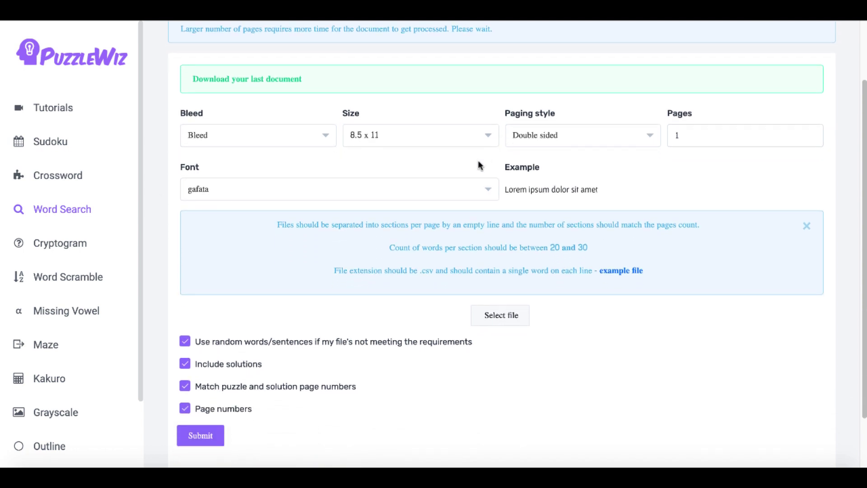
{"action": "left_click", "coordinate": [484, 193]}
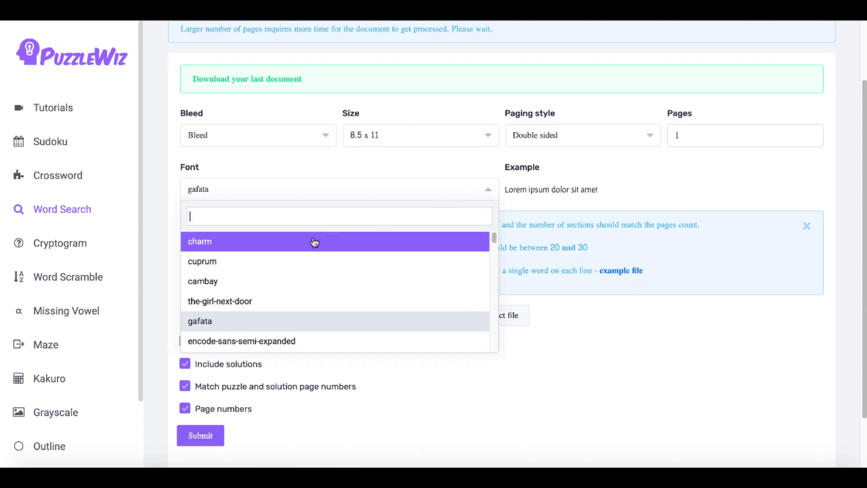
{"action": "left_click", "coordinate": [254, 282]}
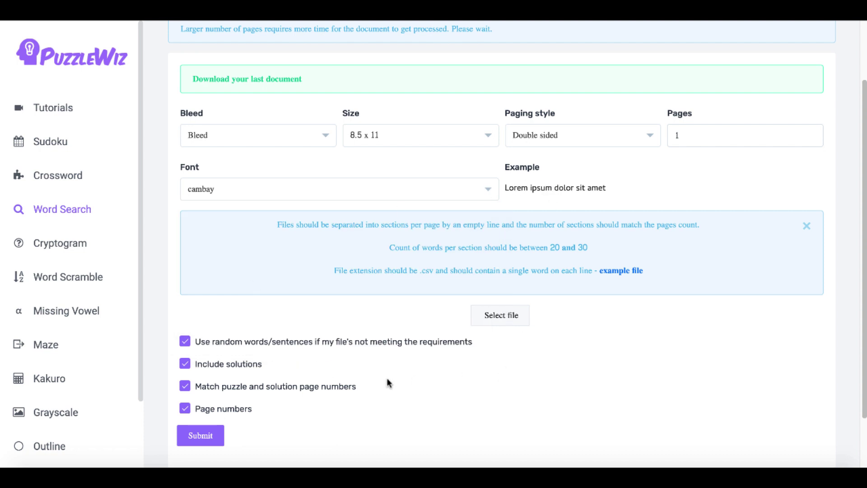
{"action": "scroll", "coordinate": [388, 384], "scroll_direction": "down", "scroll_amount": 1}
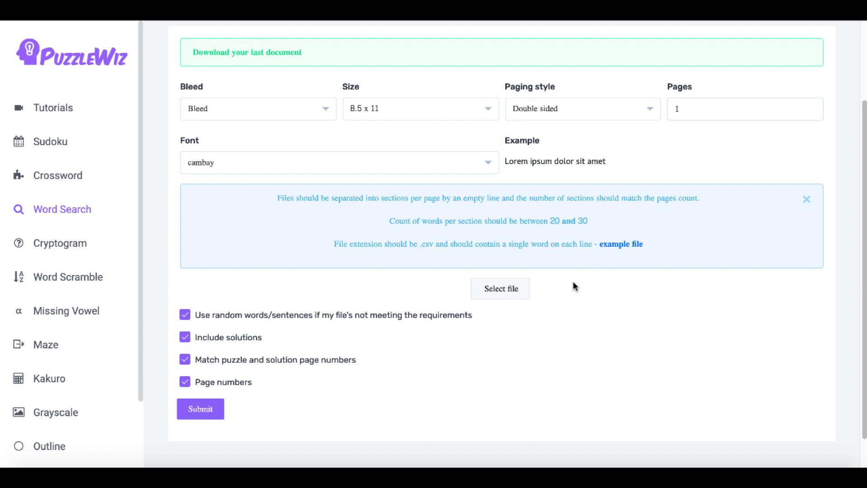
{"action": "scroll", "coordinate": [565, 311], "scroll_direction": "up", "scroll_amount": 4}
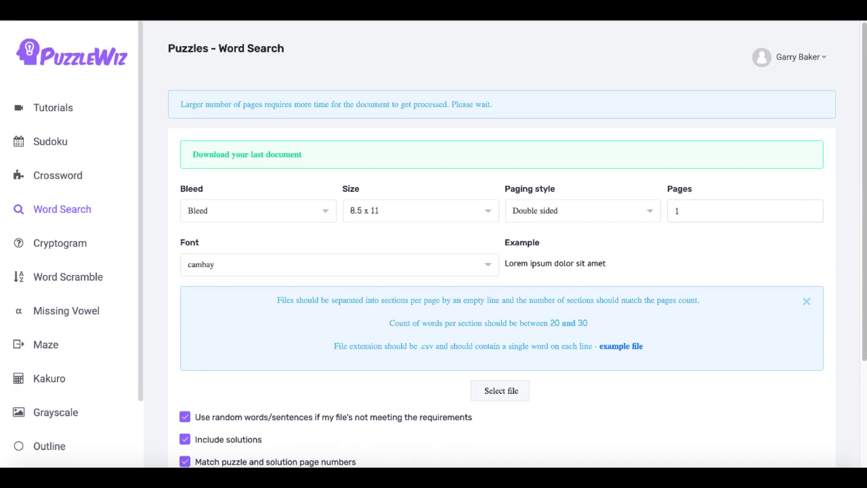
Open the generated PuzzleWiz word search PDF and examine its puzzle grid and word list.
{"action": "left_click", "coordinate": [240, 144]}
{"action": "scroll", "coordinate": [180, 278], "scroll_direction": "down", "scroll_amount": 7}
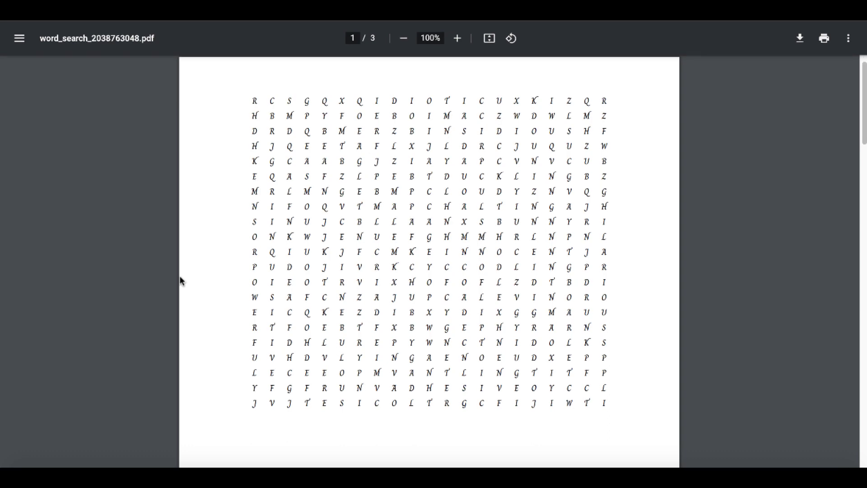
{"action": "scroll", "coordinate": [180, 280], "scroll_direction": "down", "scroll_amount": 1}
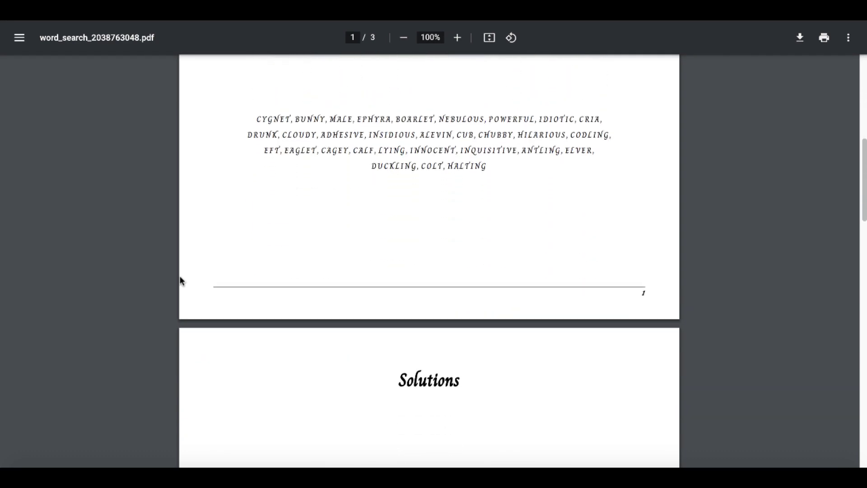
Examine the solution page and word list at the end of the word_search_2038763048.pdf file.
{"action": "scroll", "coordinate": [180, 281], "scroll_direction": "down", "scroll_amount": 18}
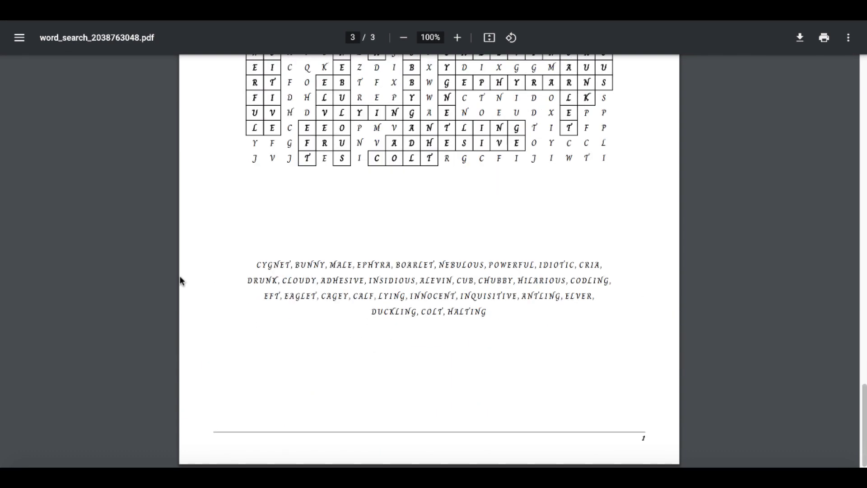
{"action": "scroll", "coordinate": [179, 281], "scroll_direction": "up", "scroll_amount": 10}
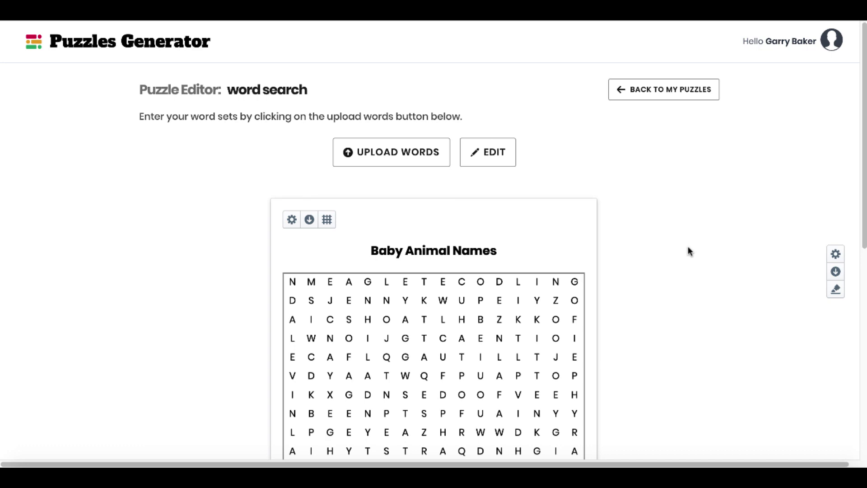
Switch to Puzzles Generator and review the global settings for fonts, grid size, clues, borders, solutions and colors.
{"action": "left_click", "coordinate": [834, 255]}
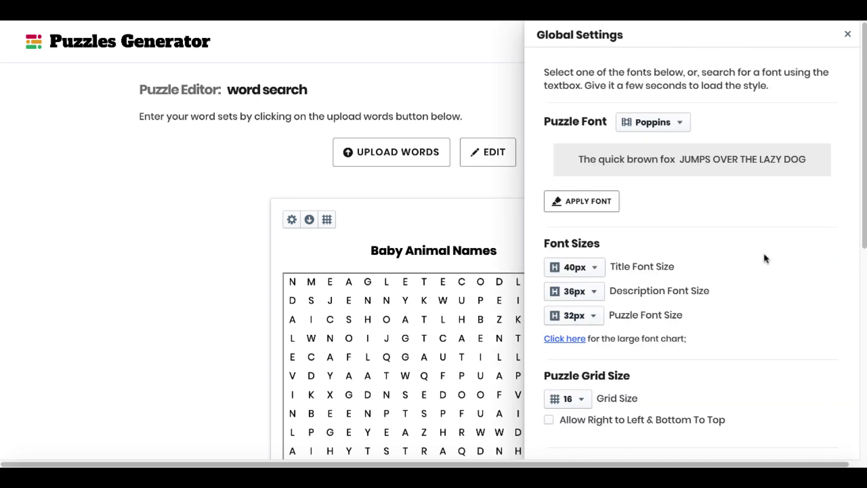
{"action": "scroll", "coordinate": [726, 286], "scroll_direction": "down", "scroll_amount": 2}
{"action": "scroll", "coordinate": [726, 286], "scroll_direction": "down", "scroll_amount": 3}
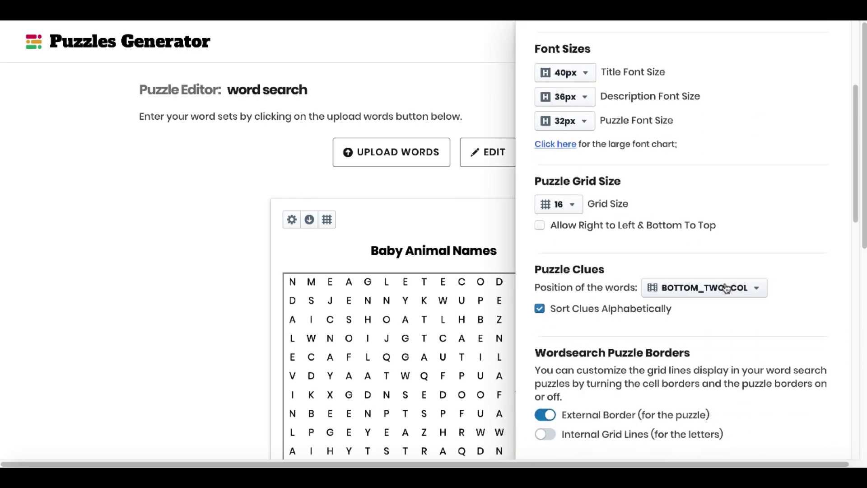
{"action": "scroll", "coordinate": [730, 230], "scroll_direction": "down", "scroll_amount": 3}
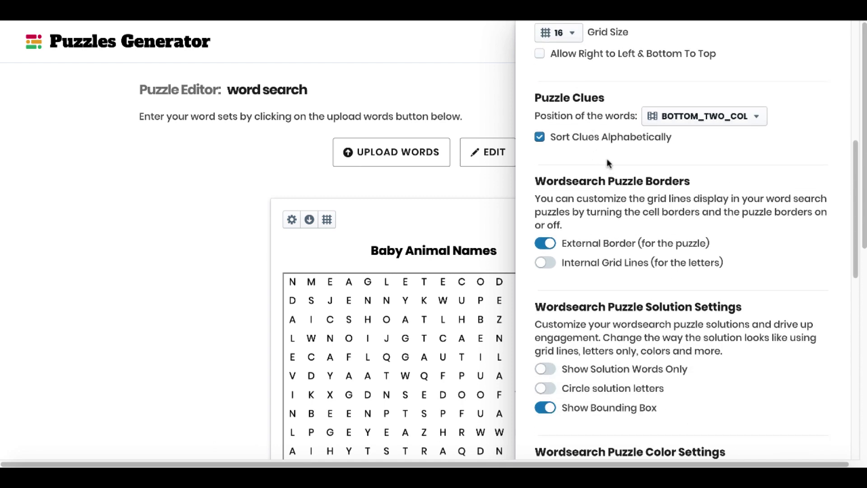
{"action": "scroll", "coordinate": [607, 160], "scroll_direction": "down", "scroll_amount": 3}
{"action": "scroll", "coordinate": [608, 160], "scroll_direction": "down", "scroll_amount": 3}
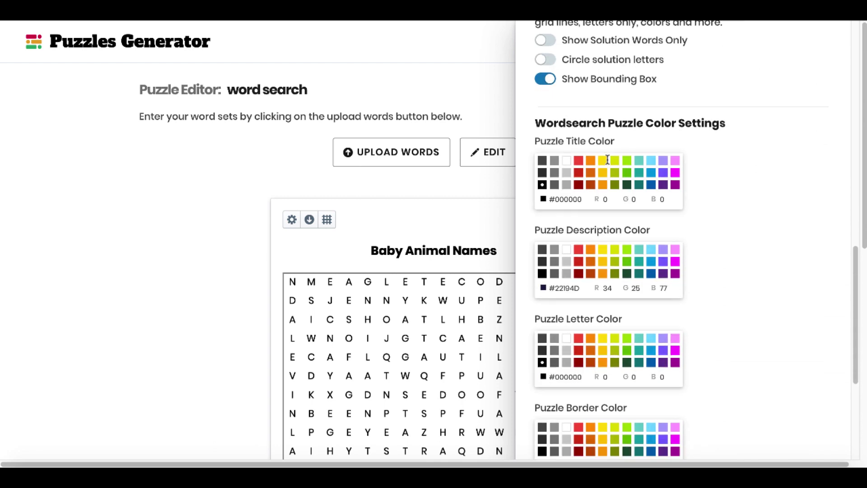
{"action": "scroll", "coordinate": [656, 275], "scroll_direction": "down", "scroll_amount": 1}
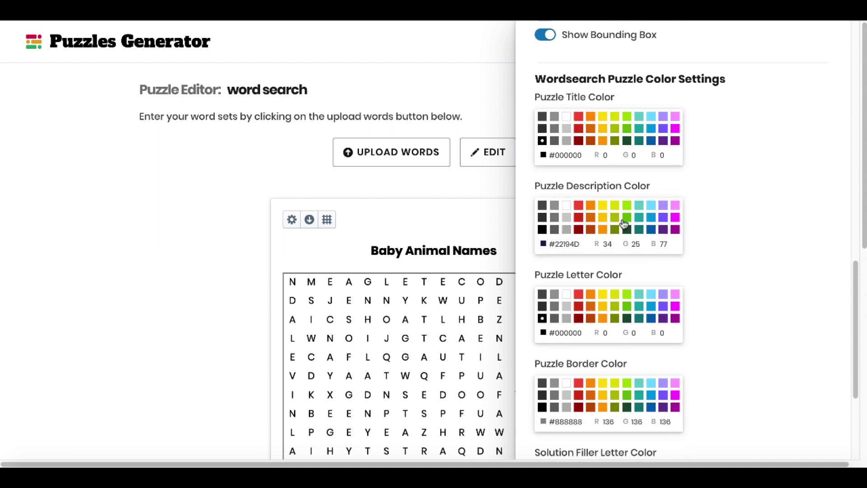
{"action": "scroll", "coordinate": [624, 226], "scroll_direction": "down", "scroll_amount": 4}
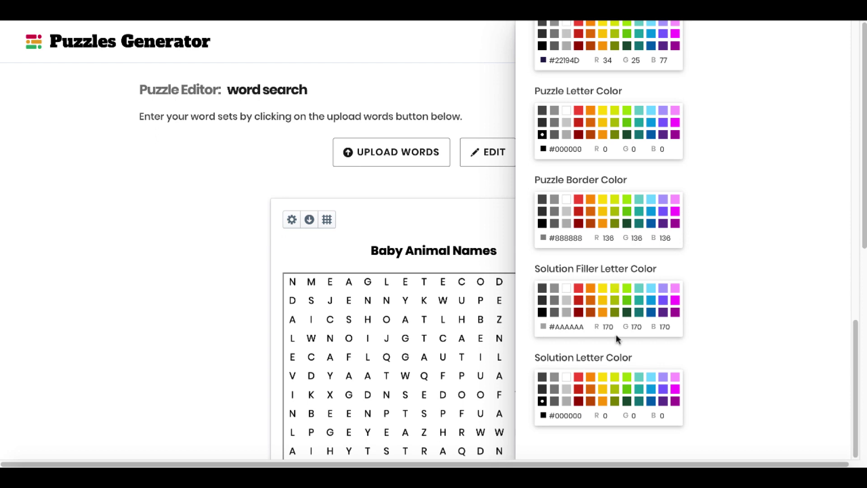
{"action": "scroll", "coordinate": [712, 357], "scroll_direction": "up", "scroll_amount": 15}
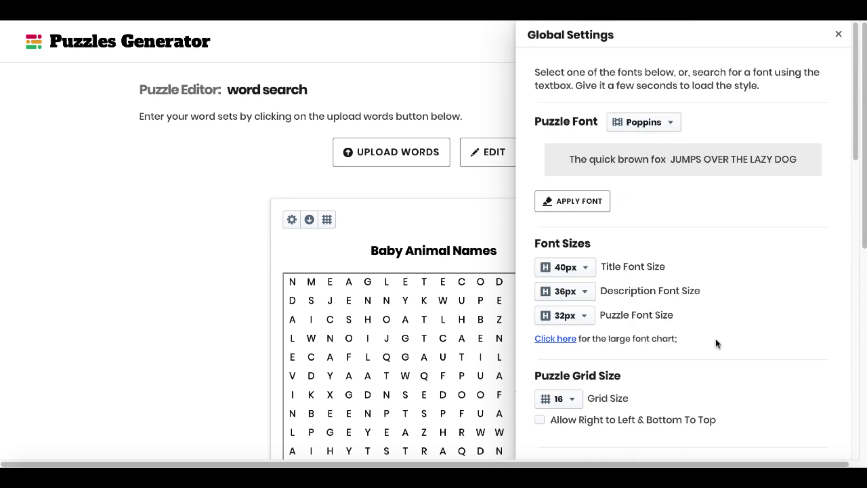
{"action": "left_click", "coordinate": [839, 35]}
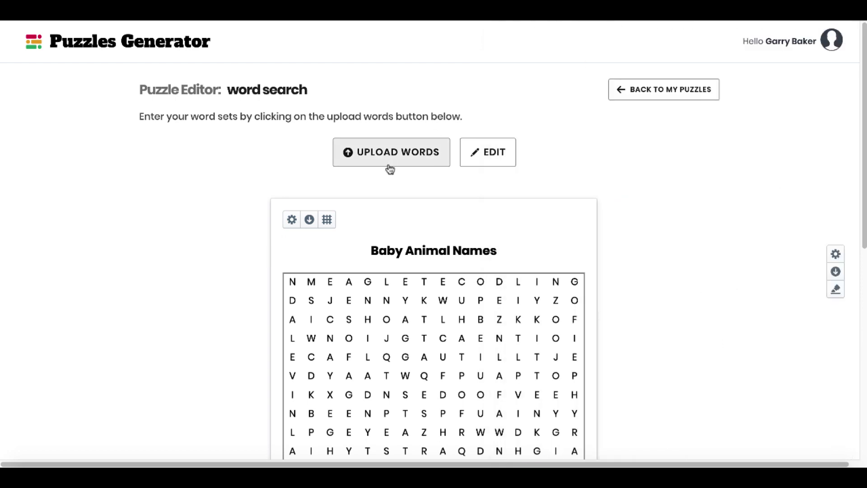
Review the individual settings of the Baby Animal Names puzzle that override the global ones, including its color options.
{"action": "left_click", "coordinate": [291, 220]}
{"action": "scroll", "coordinate": [665, 244], "scroll_direction": "down", "scroll_amount": 12}
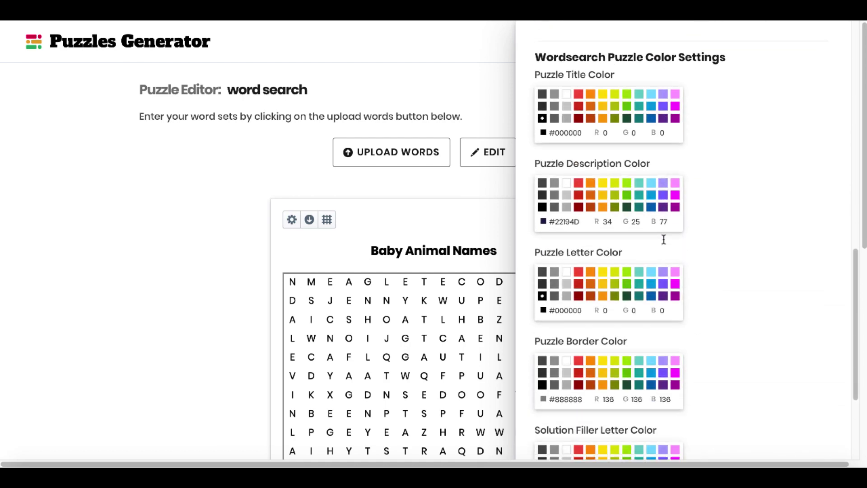
{"action": "scroll", "coordinate": [664, 244], "scroll_direction": "down", "scroll_amount": 3}
{"action": "scroll", "coordinate": [664, 240], "scroll_direction": "up", "scroll_amount": 14}
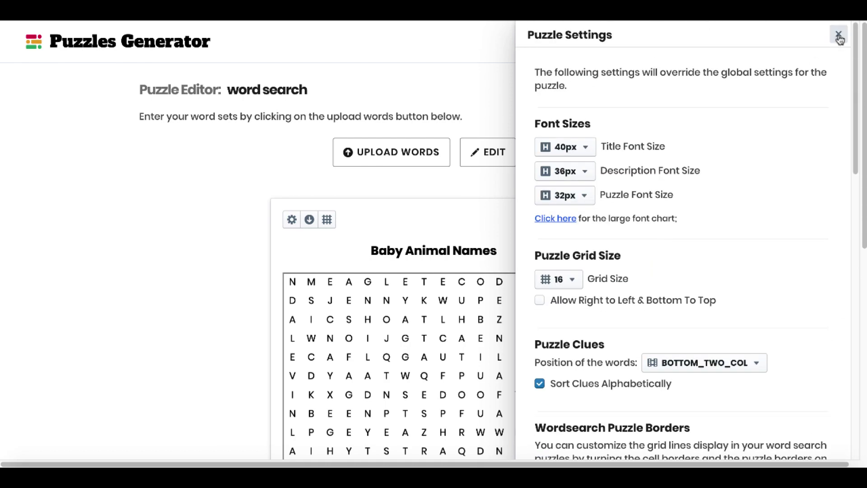
{"action": "left_click", "coordinate": [839, 36]}
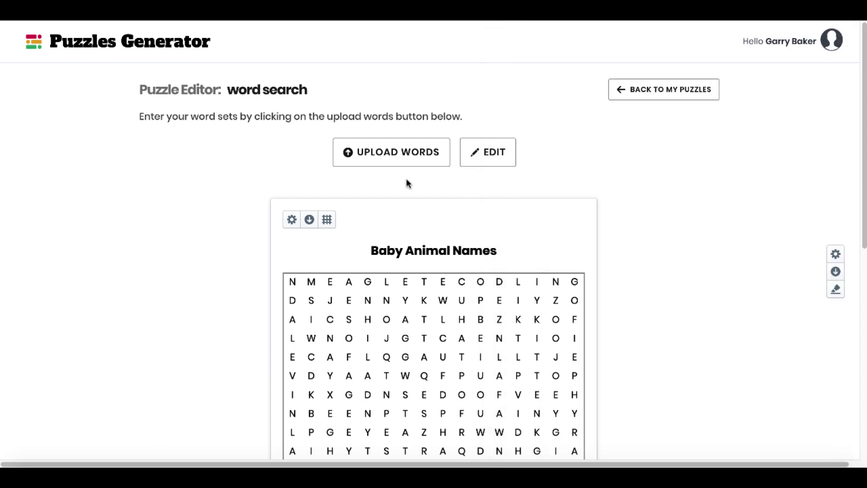
Check the download file types offered for the Baby Animal Names puzzle, leaving without downloading.
{"action": "left_click", "coordinate": [310, 220]}
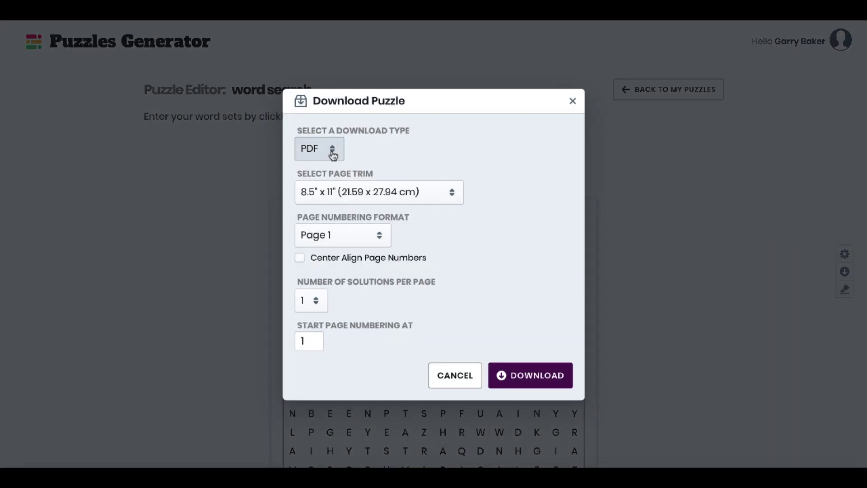
{"action": "left_click", "coordinate": [333, 155]}
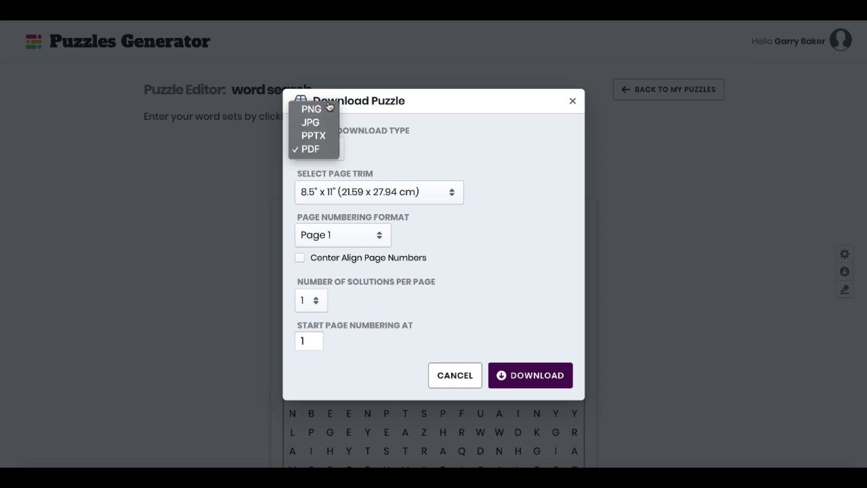
{"action": "left_click", "coordinate": [244, 191]}
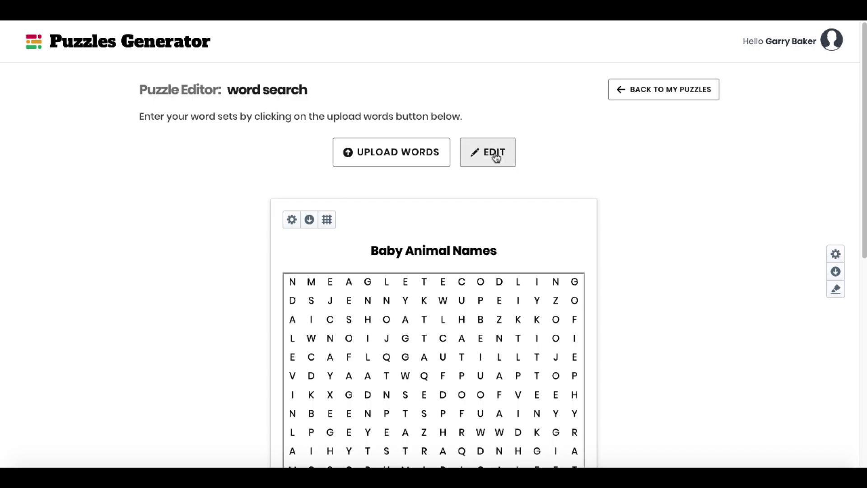
View the editable title and word list behind the Baby Animal Names puzzle, and return to the saved puzzles.
{"action": "left_click", "coordinate": [483, 157]}
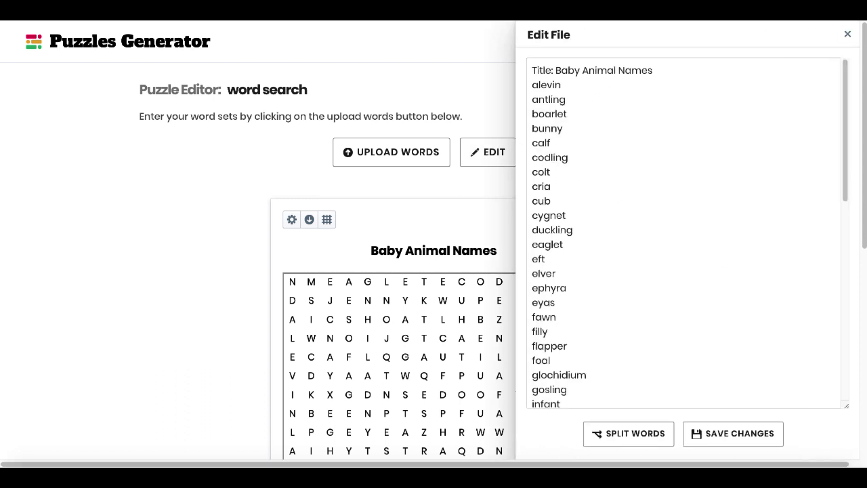
{"action": "left_click", "coordinate": [848, 34]}
{"action": "left_click", "coordinate": [636, 90]}
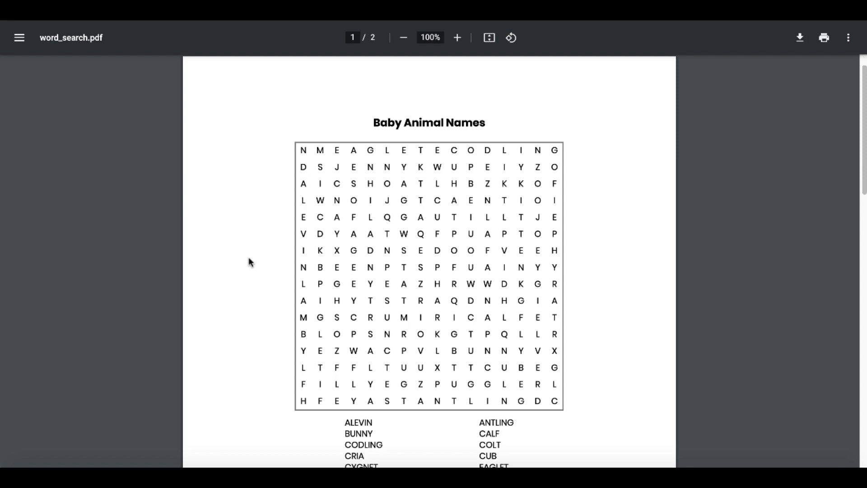
Examine the puzzle page and the circled-word solution page in word_search.pdf.
{"action": "scroll", "coordinate": [248, 262], "scroll_direction": "down", "scroll_amount": 3}
{"action": "scroll", "coordinate": [248, 262], "scroll_direction": "down", "scroll_amount": 13}
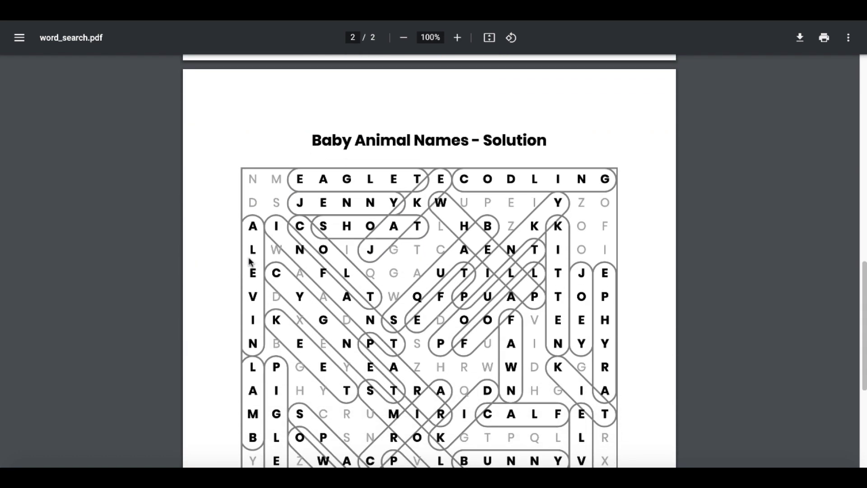
{"action": "scroll", "coordinate": [362, 275], "scroll_direction": "down", "scroll_amount": 2}
{"action": "scroll", "coordinate": [361, 276], "scroll_direction": "up", "scroll_amount": 3}
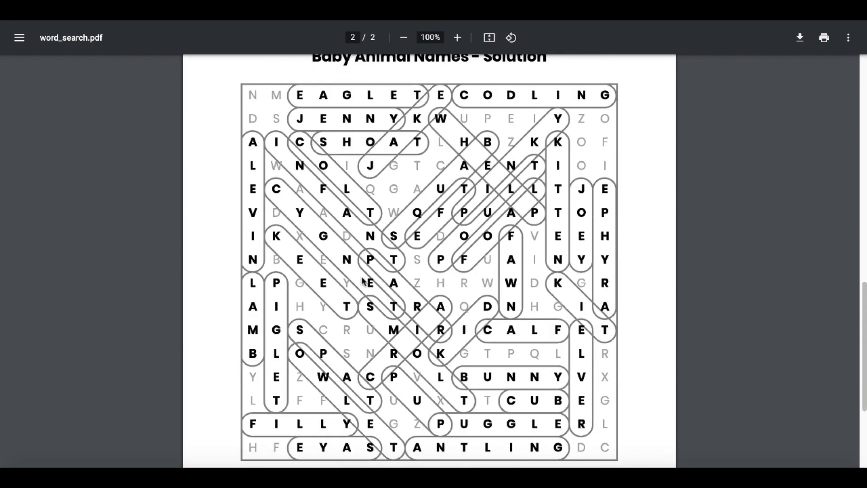
{"action": "scroll", "coordinate": [364, 239], "scroll_direction": "down", "scroll_amount": 2}
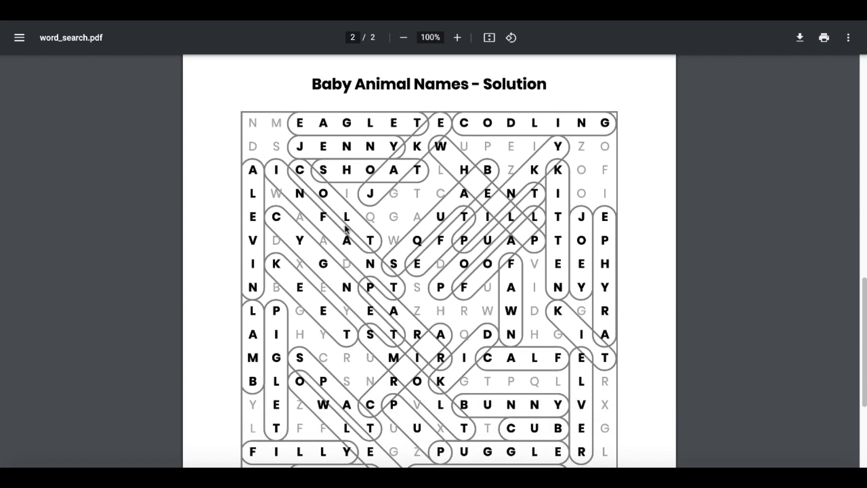
{"action": "scroll", "coordinate": [346, 229], "scroll_direction": "down", "scroll_amount": 3}
{"action": "scroll", "coordinate": [346, 229], "scroll_direction": "up", "scroll_amount": 20}
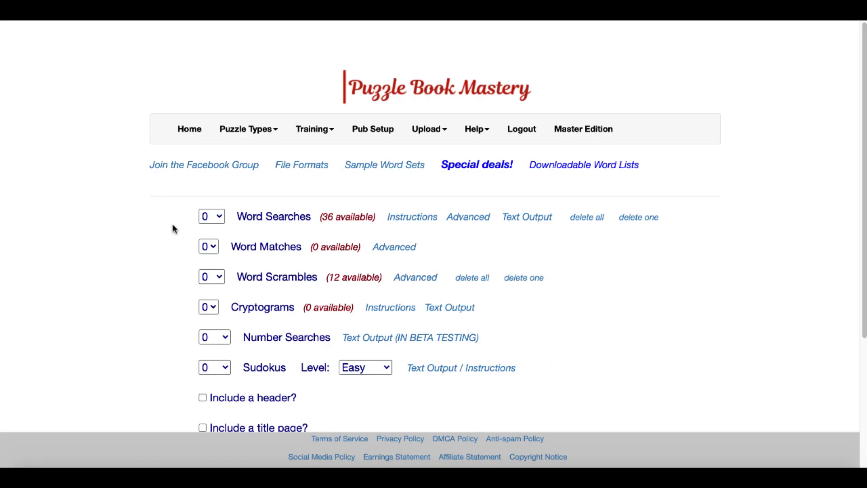
Check the word search quantity choices in Puzzle Book Mastery, and examine the 1776 puzzle and word list in its generated PDF.
{"action": "left_click", "coordinate": [219, 218]}
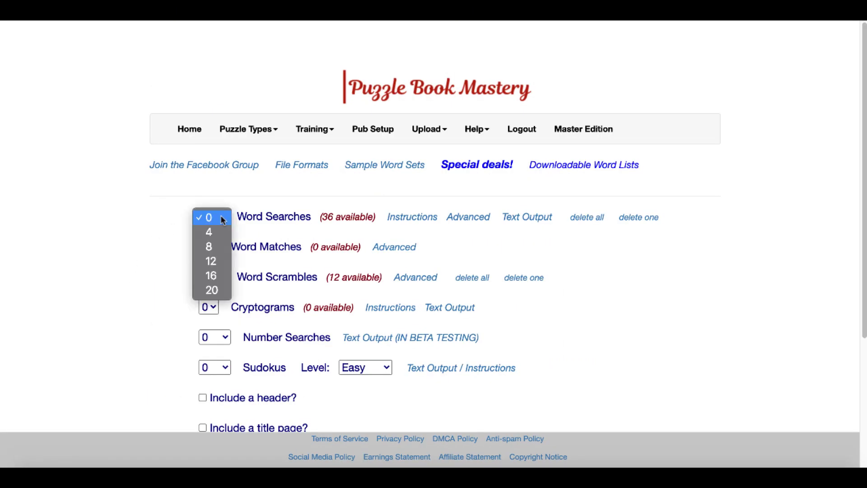
{"action": "left_click", "coordinate": [160, 227]}
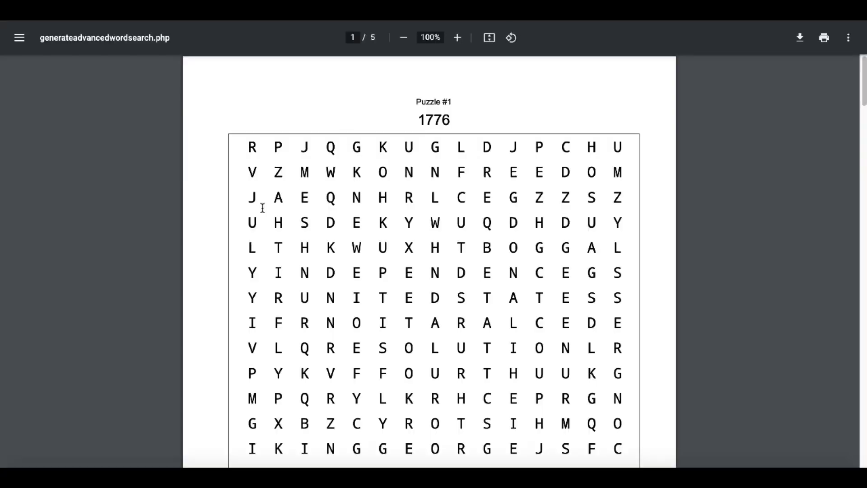
{"action": "scroll", "coordinate": [218, 289], "scroll_direction": "down", "scroll_amount": 5}
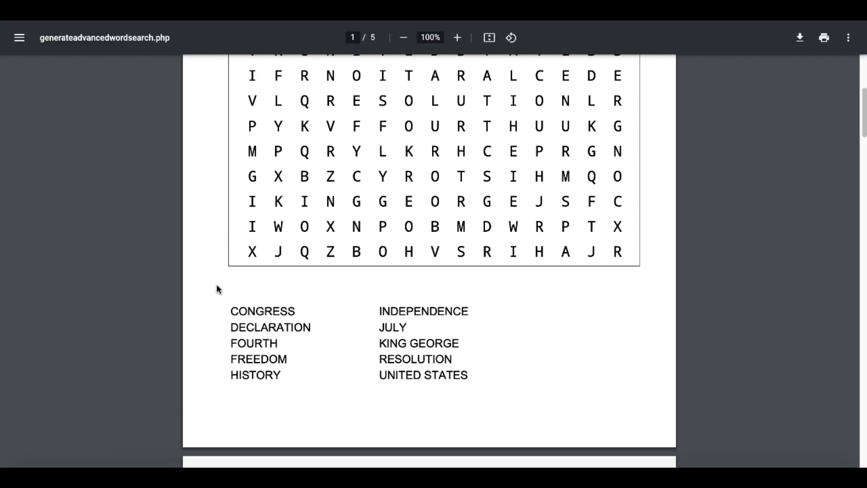
{"action": "scroll", "coordinate": [218, 289], "scroll_direction": "down", "scroll_amount": 10}
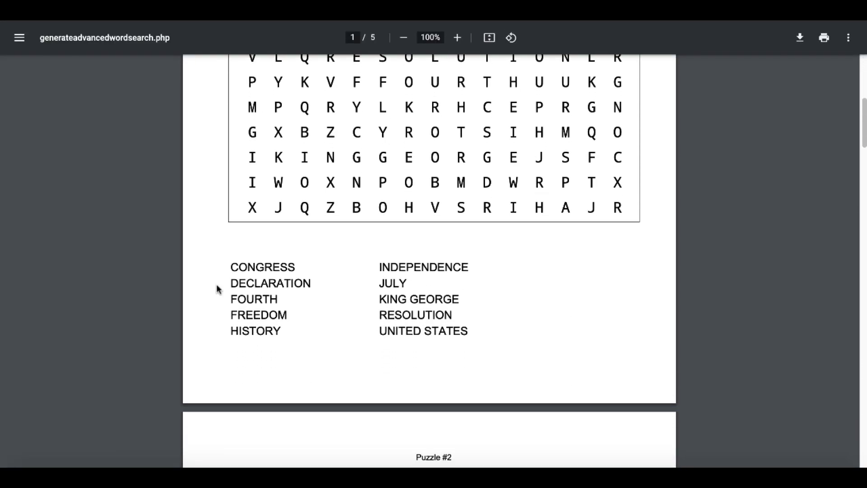
{"action": "scroll", "coordinate": [218, 289], "scroll_direction": "down", "scroll_amount": 3}
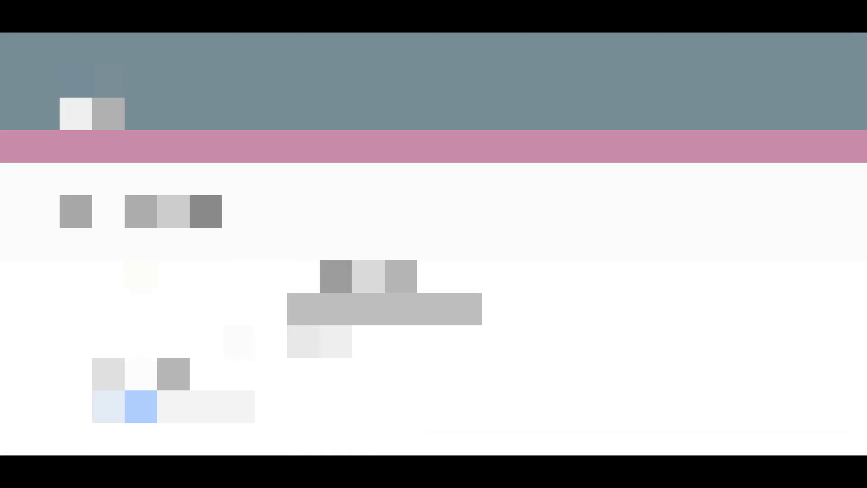
In Word Search Crazy, show the Puzzle view of Baby Animal Names and clear all the entered words.
{"action": "scroll", "coordinate": [18, 297], "scroll_direction": "down", "scroll_amount": 3}
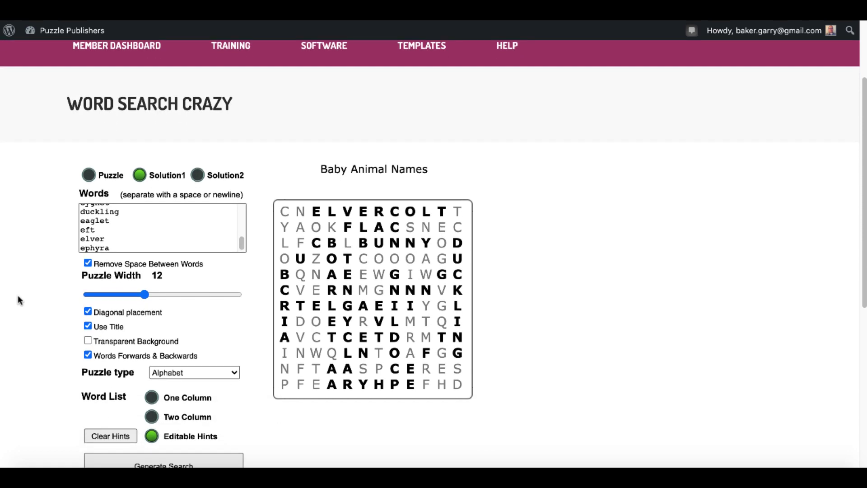
{"action": "scroll", "coordinate": [18, 298], "scroll_direction": "down", "scroll_amount": 2}
{"action": "scroll", "coordinate": [19, 301], "scroll_direction": "down", "scroll_amount": 3}
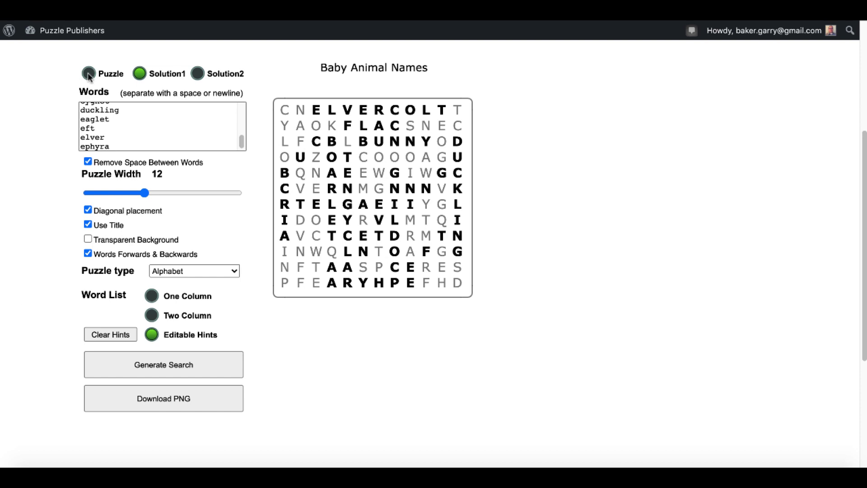
{"action": "left_click", "coordinate": [89, 74]}
{"action": "left_click_drag", "start_coordinate": [118, 140], "coordinate": [76, 103]}
{"action": "key", "text": "BackSpace"}
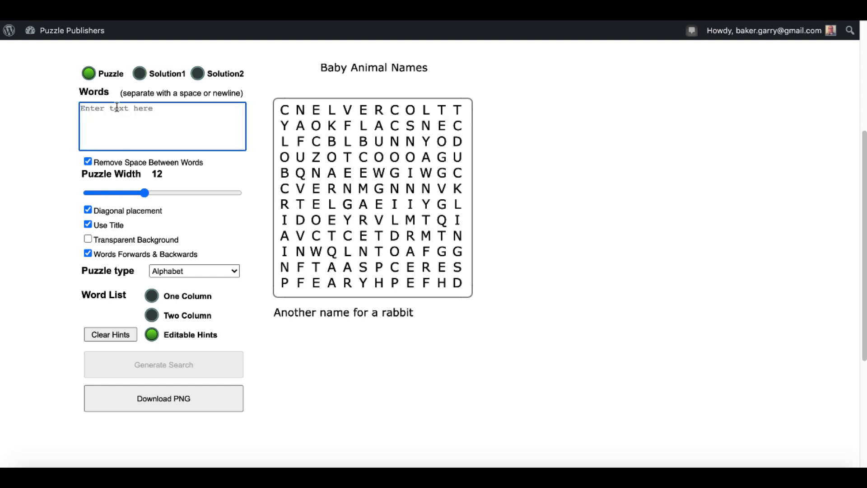
Compare the Solution1 and Solution2 views of the puzzle, ending on Solution1.
{"action": "left_click", "coordinate": [140, 75]}
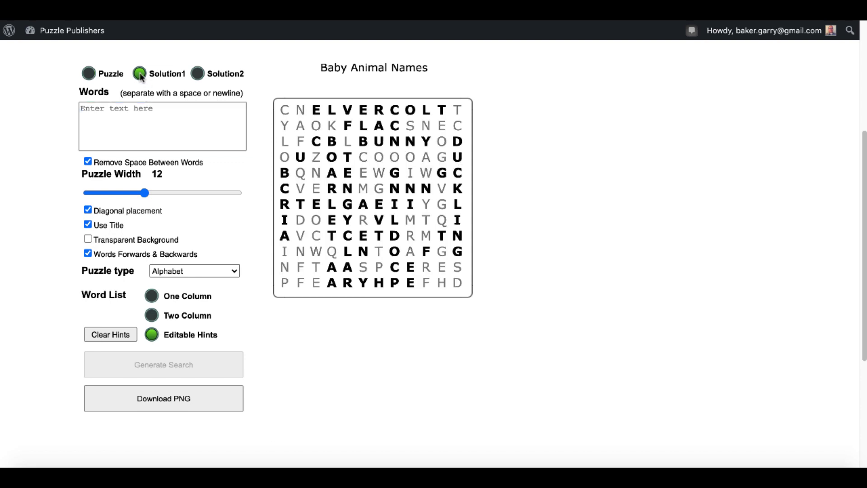
{"action": "left_click", "coordinate": [197, 75]}
{"action": "left_click", "coordinate": [140, 75]}
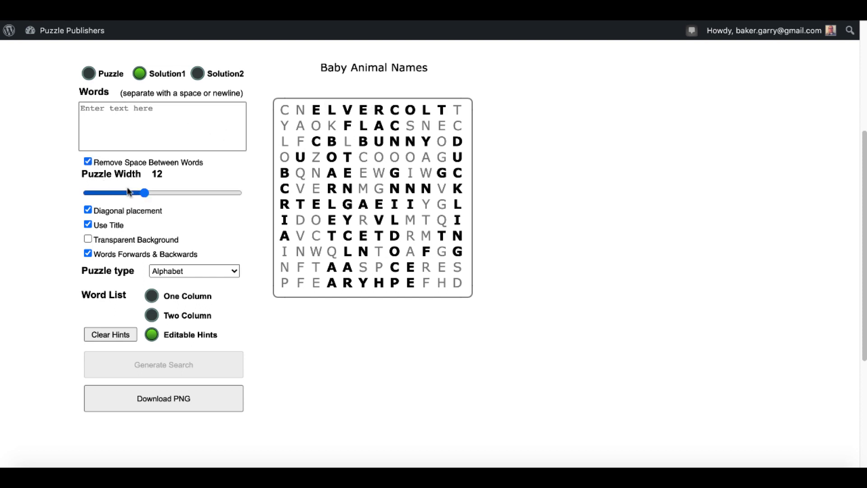
Set the puzzle width to 17, enable the transparent background, and return to the Puzzle view after trying the word list formats.
{"action": "left_click_drag", "start_coordinate": [145, 192], "coordinate": [180, 195]}
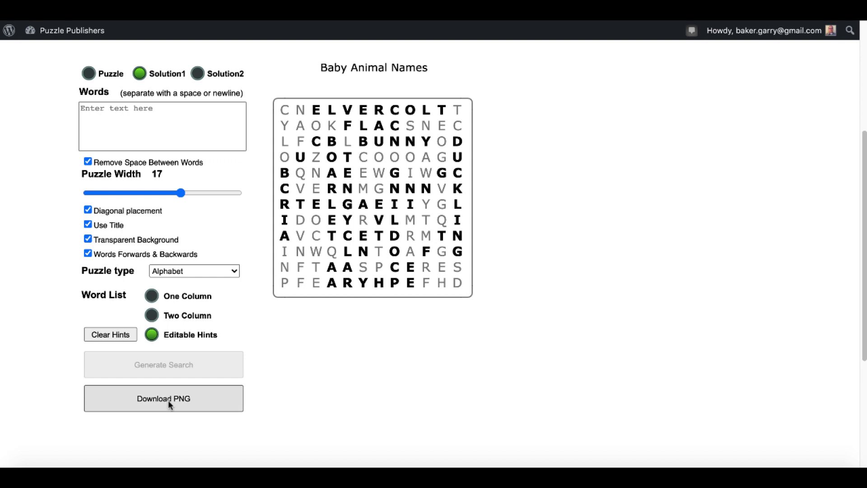
{"action": "left_click", "coordinate": [153, 296]}
{"action": "left_click", "coordinate": [152, 317]}
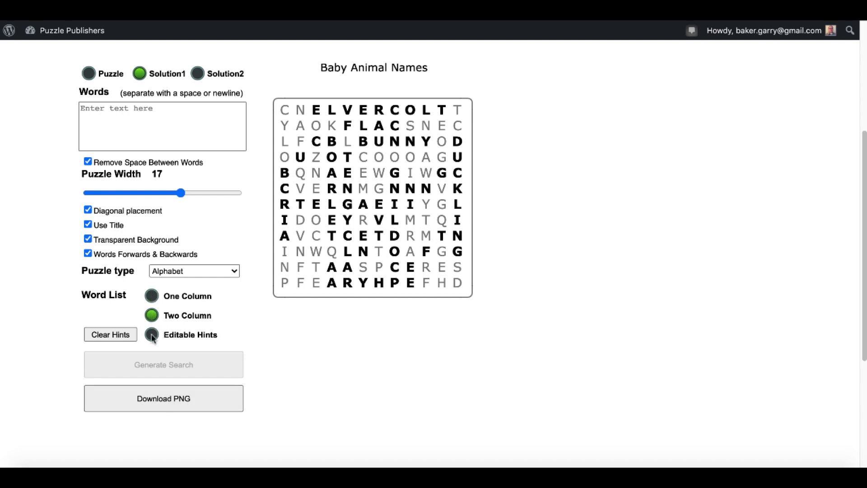
{"action": "left_click", "coordinate": [152, 335]}
{"action": "left_click", "coordinate": [90, 74]}
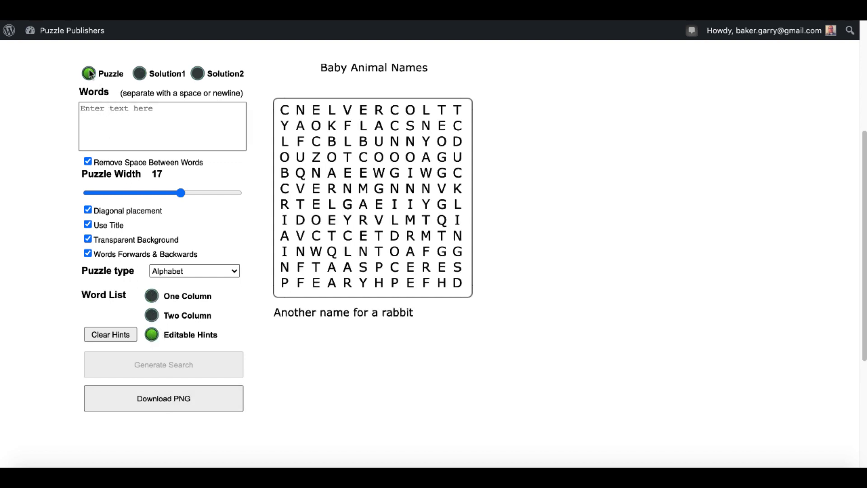
Compare the One Column, Two Column and Editable Hints word lists, keep Editable Hints, and check the Solution1 view before returning to Puzzle.
{"action": "left_click", "coordinate": [153, 296]}
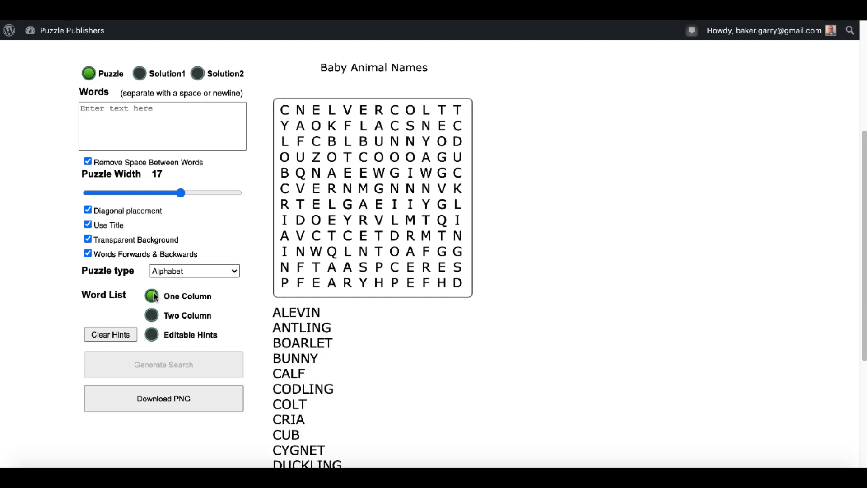
{"action": "left_click", "coordinate": [152, 317]}
{"action": "left_click", "coordinate": [153, 335]}
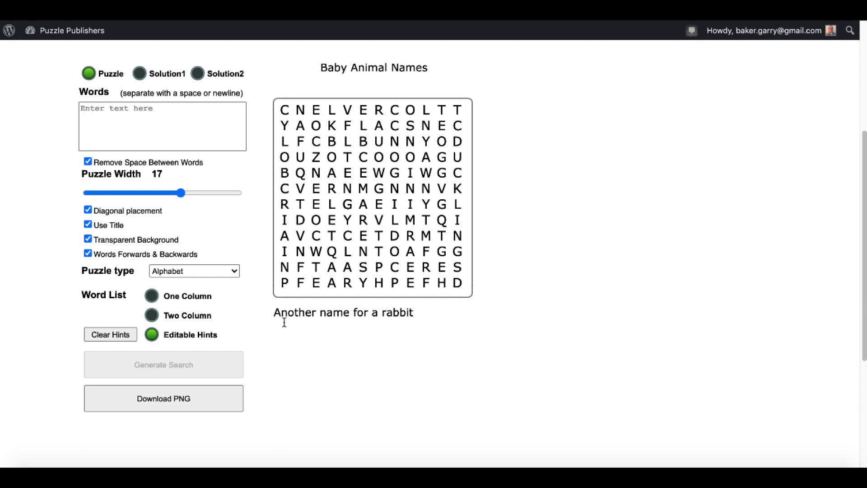
{"action": "left_click", "coordinate": [140, 73]}
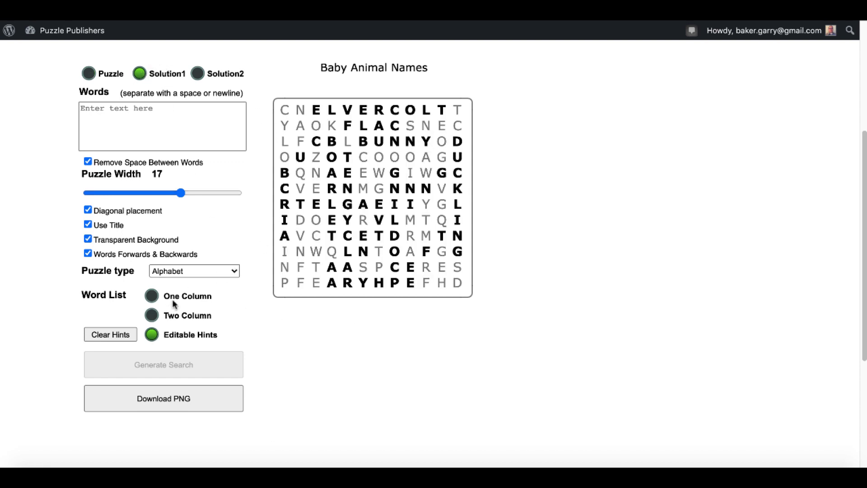
{"action": "left_click", "coordinate": [89, 74]}
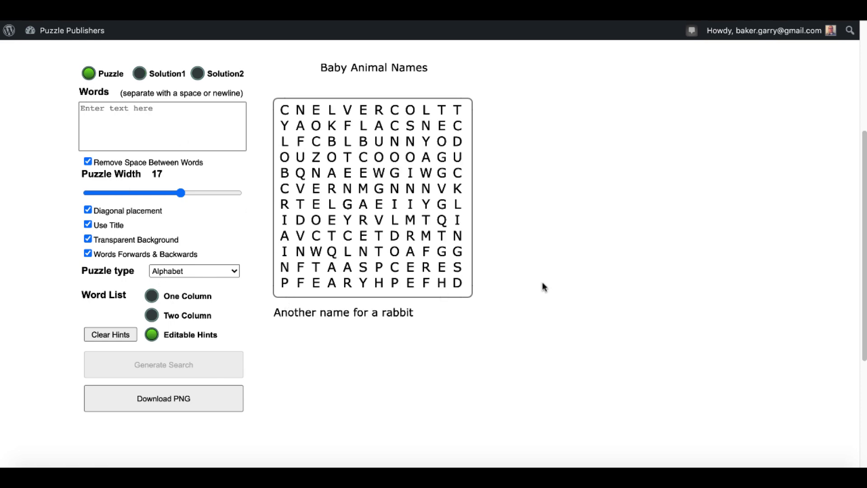
Switch to the Amazon results for "word search" and examine the listed puzzle books' covers, titles, prices, ratings and sales ranks.
{"action": "scroll", "coordinate": [543, 283], "scroll_direction": "up", "scroll_amount": 5}
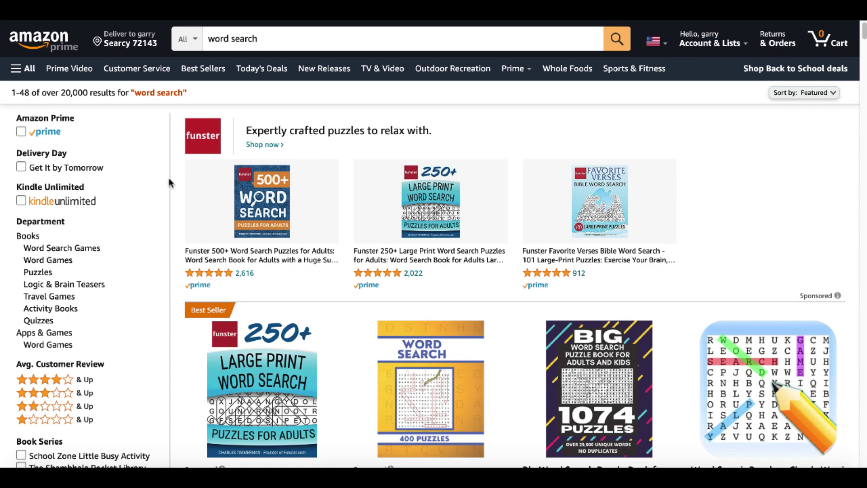
{"action": "scroll", "coordinate": [171, 188], "scroll_direction": "down", "scroll_amount": 2}
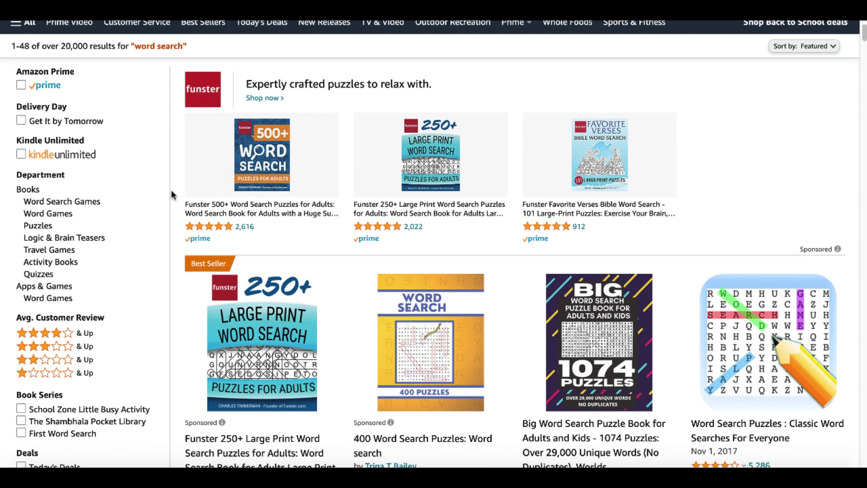
{"action": "scroll", "coordinate": [172, 194], "scroll_direction": "down", "scroll_amount": 3}
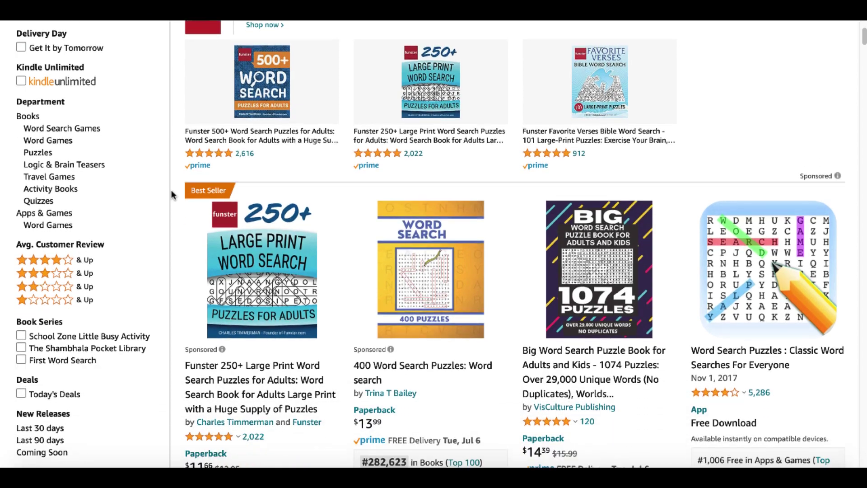
{"action": "scroll", "coordinate": [172, 194], "scroll_direction": "down", "scroll_amount": 2}
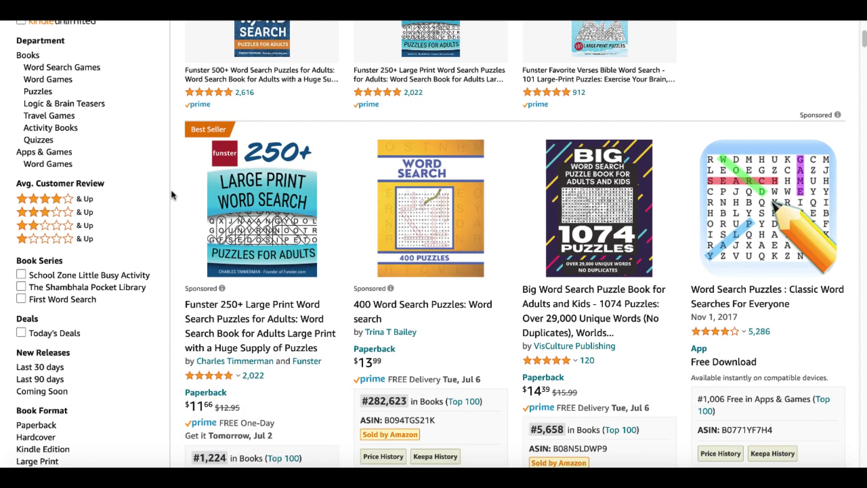
{"action": "scroll", "coordinate": [172, 195], "scroll_direction": "down", "scroll_amount": 2}
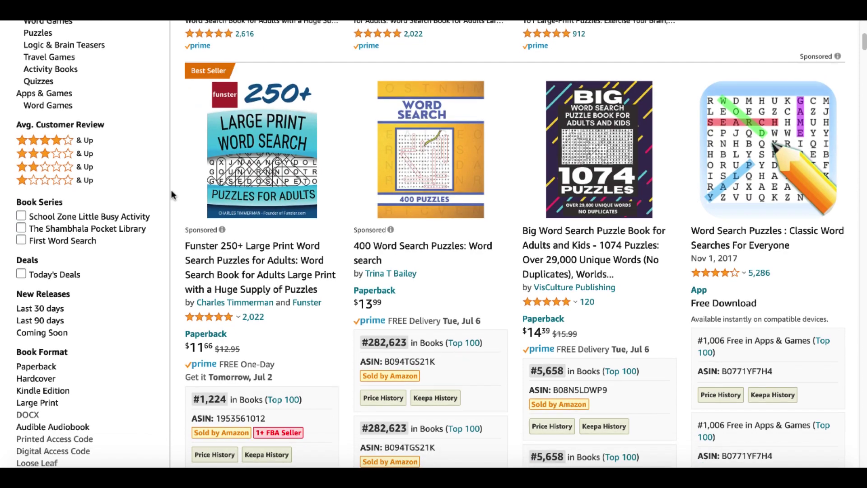
{"action": "scroll", "coordinate": [172, 195], "scroll_direction": "down", "scroll_amount": 10}
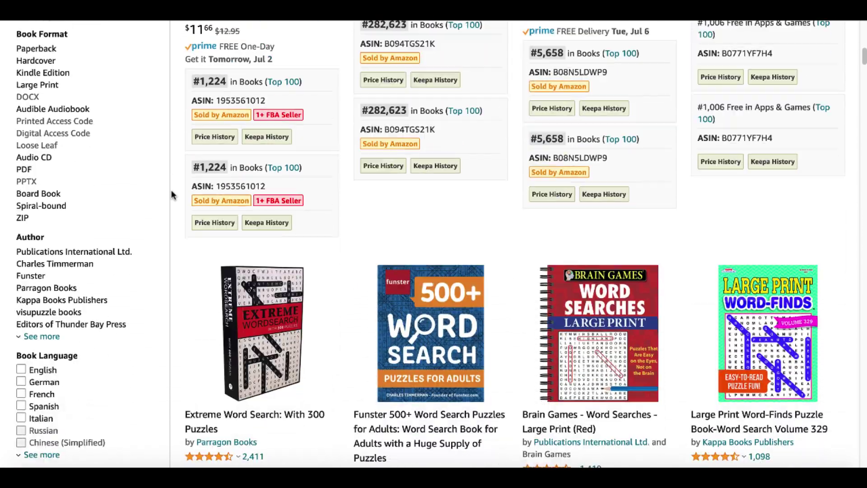
{"action": "scroll", "coordinate": [172, 195], "scroll_direction": "down", "scroll_amount": 6}
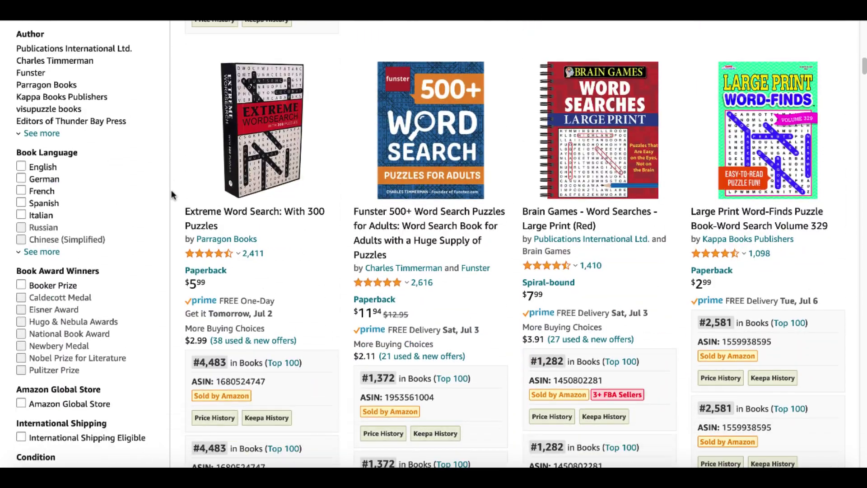
{"action": "scroll", "coordinate": [172, 195], "scroll_direction": "down", "scroll_amount": 5}
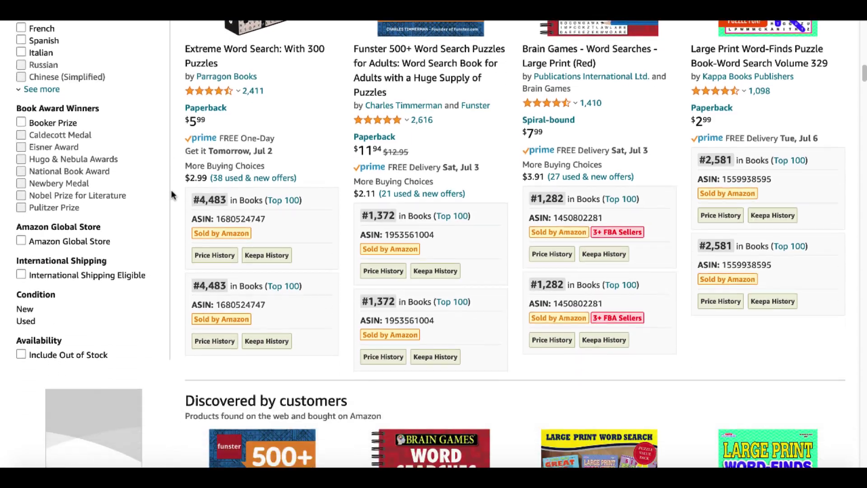
{"action": "scroll", "coordinate": [172, 195], "scroll_direction": "down", "scroll_amount": 7}
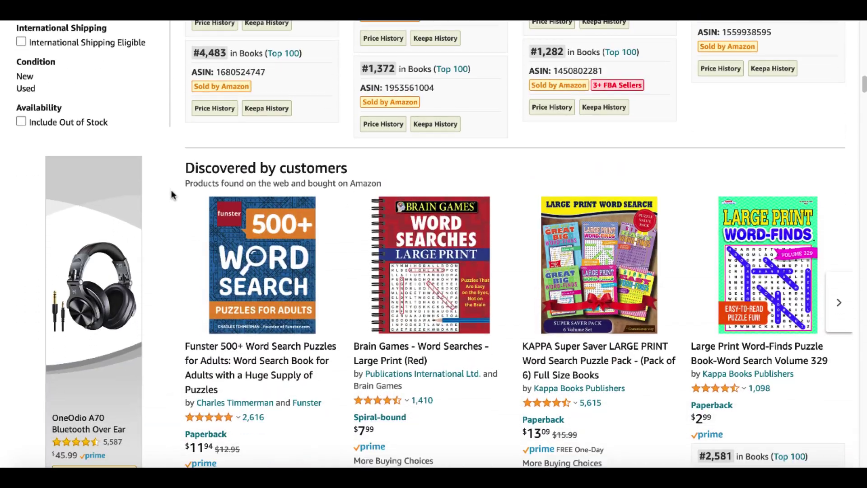
{"action": "scroll", "coordinate": [172, 195], "scroll_direction": "down", "scroll_amount": 5}
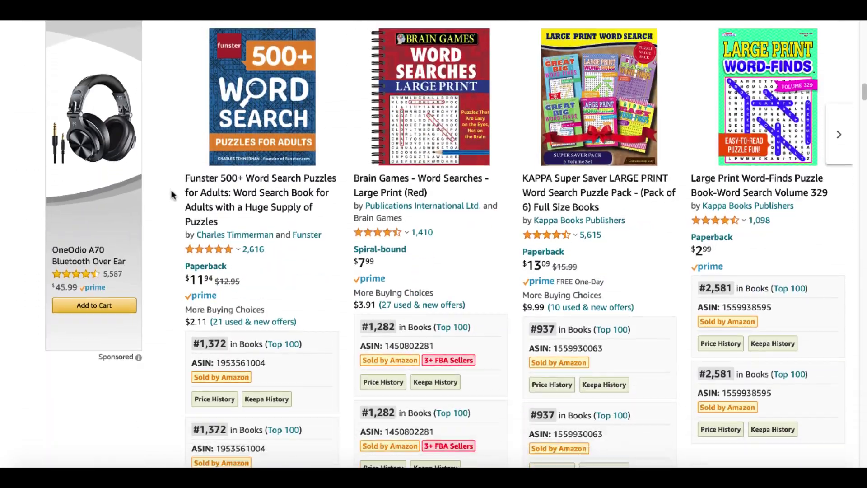
{"action": "scroll", "coordinate": [172, 195], "scroll_direction": "down", "scroll_amount": 13}
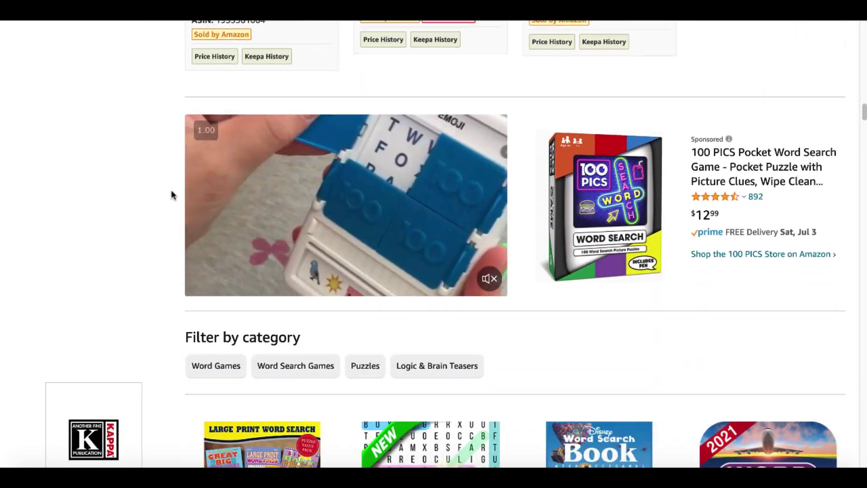
{"action": "scroll", "coordinate": [172, 195], "scroll_direction": "down", "scroll_amount": 5}
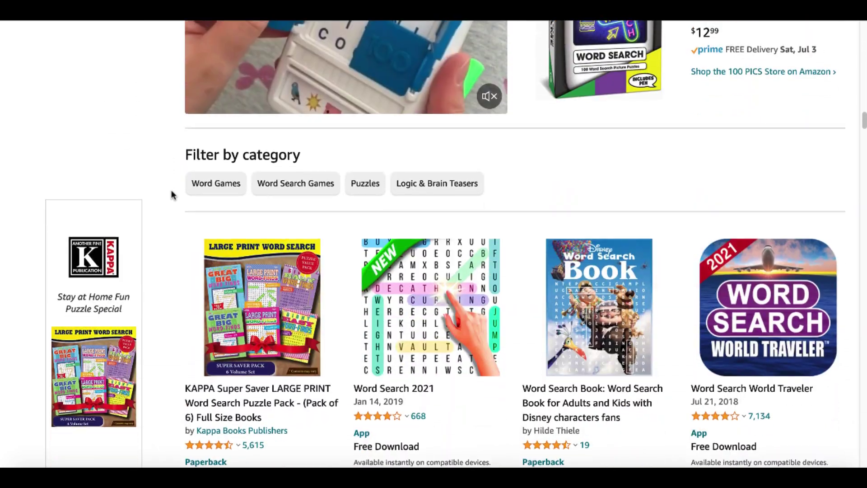
{"action": "scroll", "coordinate": [171, 195], "scroll_direction": "down", "scroll_amount": 4}
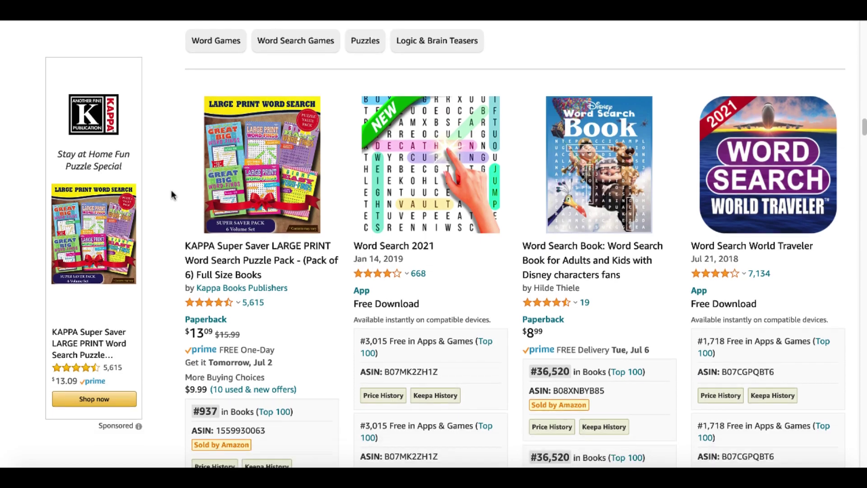
{"action": "scroll", "coordinate": [172, 195], "scroll_direction": "down", "scroll_amount": 10}
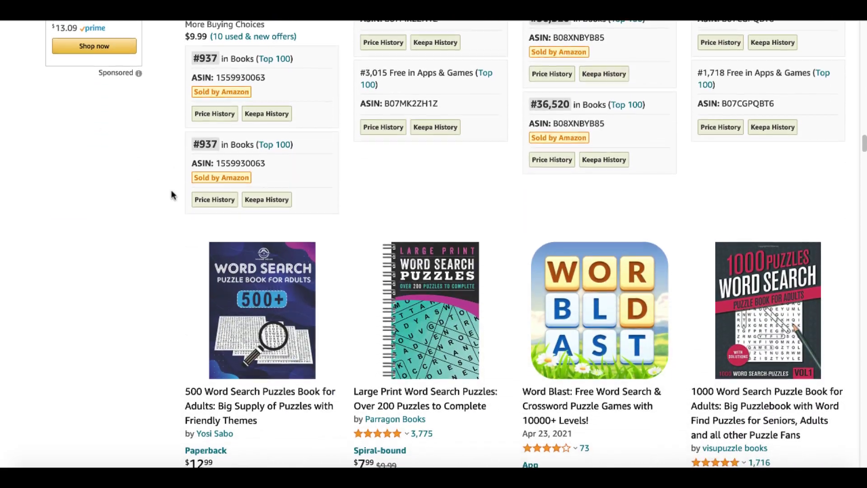
{"action": "scroll", "coordinate": [172, 195], "scroll_direction": "down", "scroll_amount": 4}
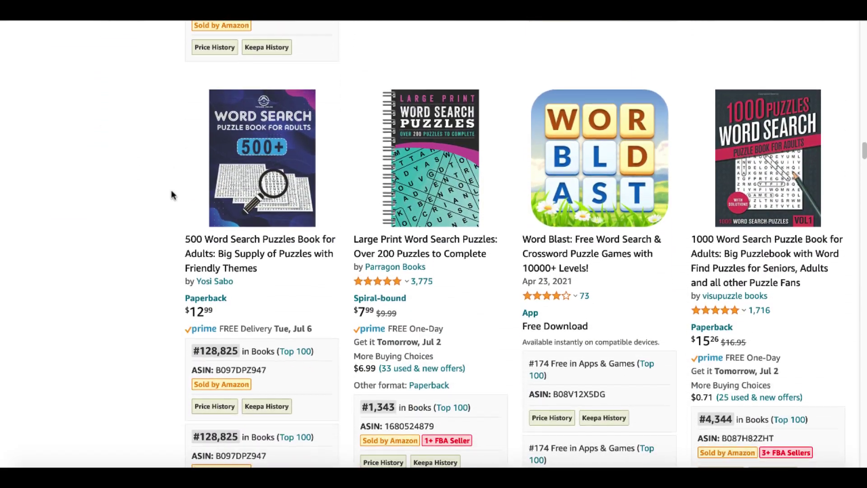
{"action": "scroll", "coordinate": [172, 196], "scroll_direction": "down", "scroll_amount": 8}
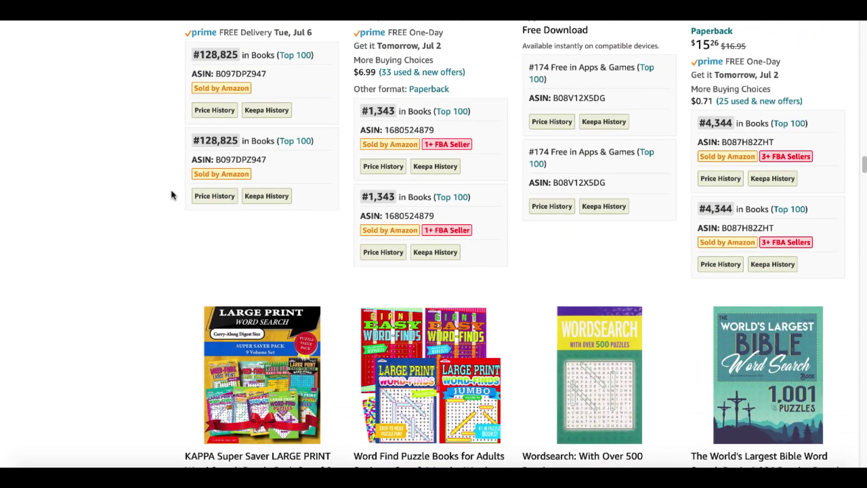
{"action": "scroll", "coordinate": [172, 195], "scroll_direction": "down", "scroll_amount": 3}
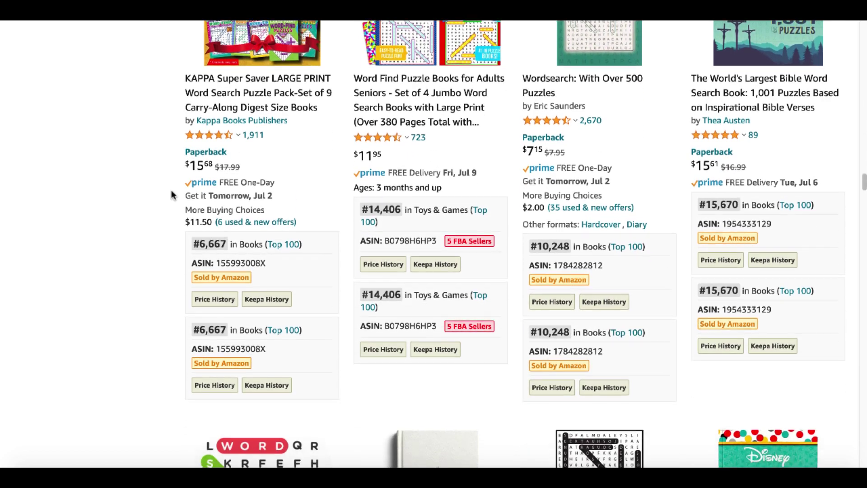
{"action": "scroll", "coordinate": [172, 195], "scroll_direction": "down", "scroll_amount": 16}
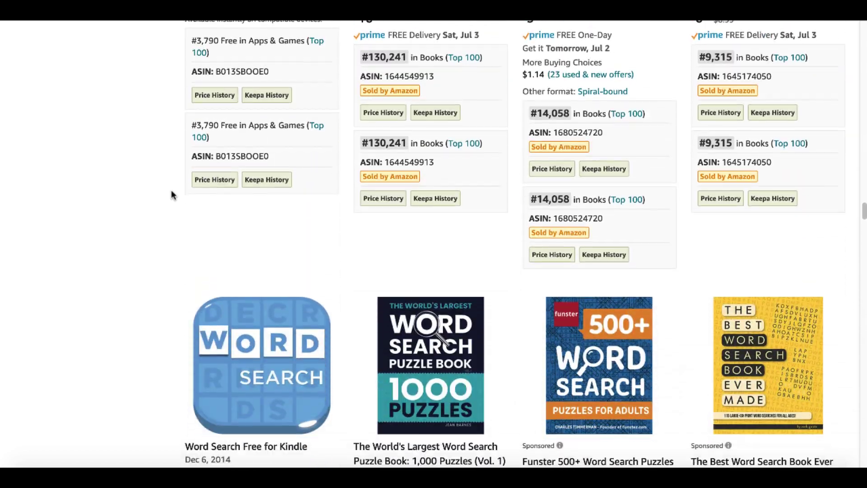
{"action": "scroll", "coordinate": [172, 195], "scroll_direction": "down", "scroll_amount": 10}
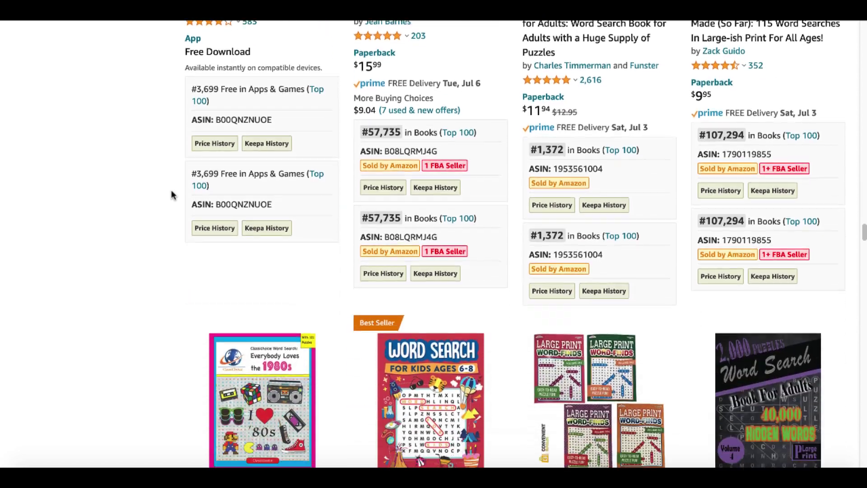
{"action": "scroll", "coordinate": [172, 195], "scroll_direction": "down", "scroll_amount": 11}
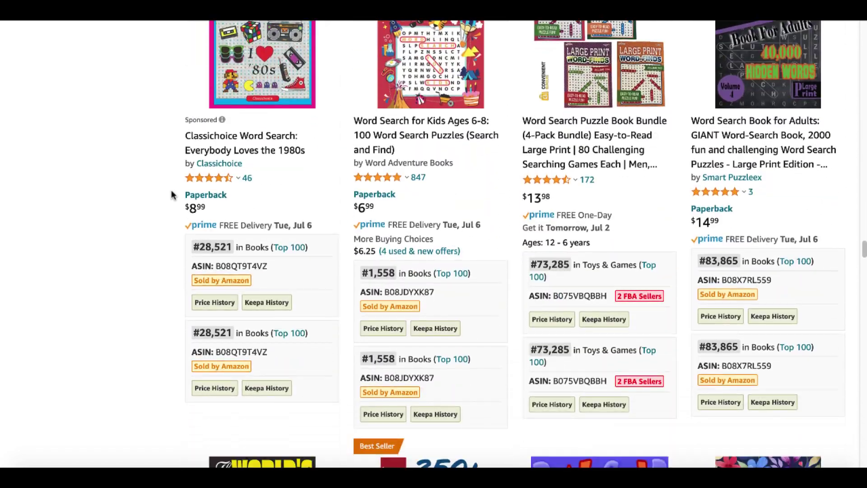
{"action": "scroll", "coordinate": [172, 195], "scroll_direction": "down", "scroll_amount": 1}
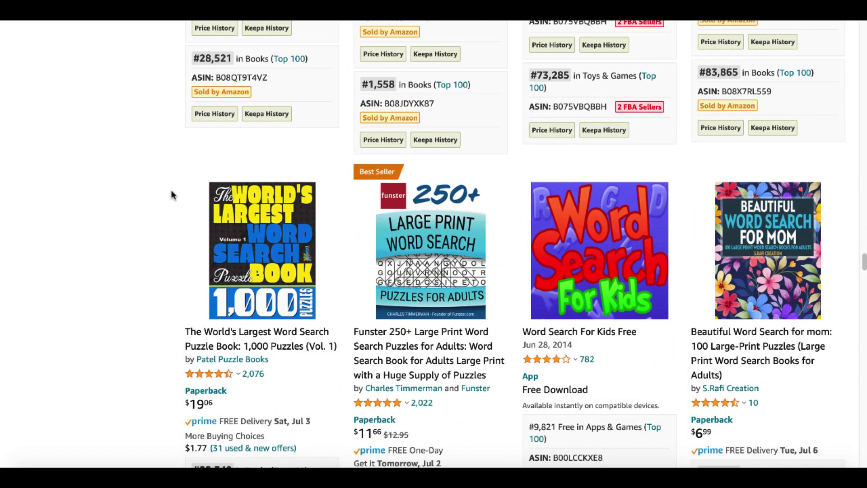
{"action": "scroll", "coordinate": [171, 196], "scroll_direction": "down", "scroll_amount": 3}
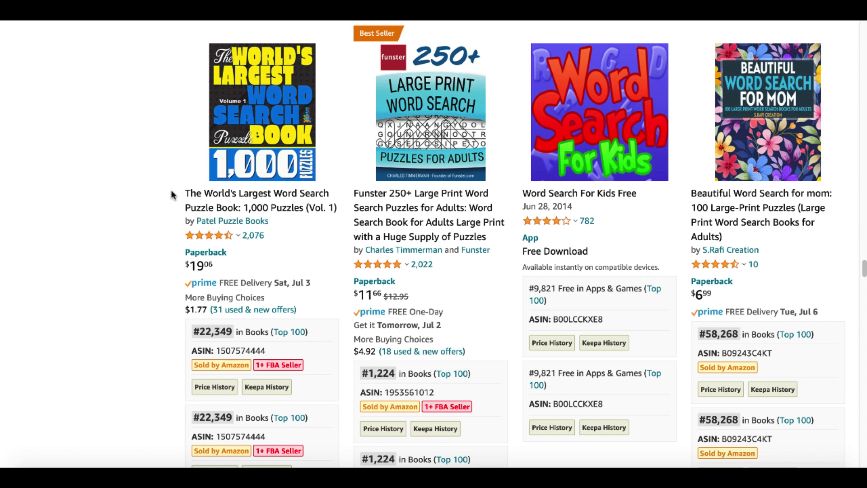